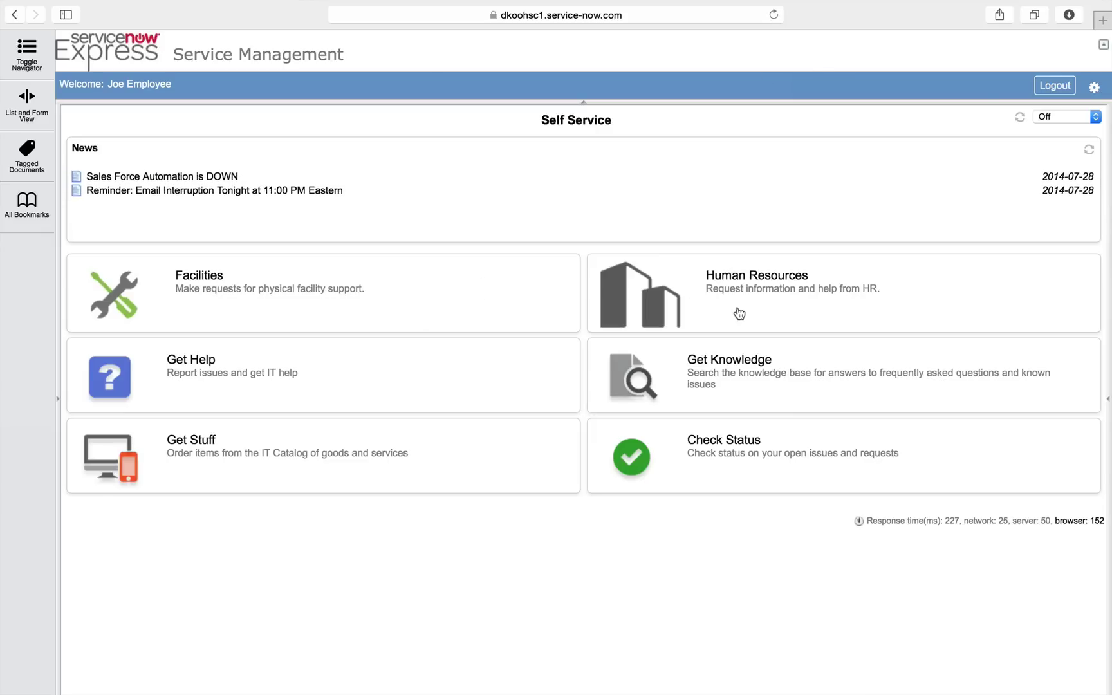
Open Onboard New Hire Kit under Human Resources > Employee Onboarding and pick a user as the new hire
left_click(750, 288)
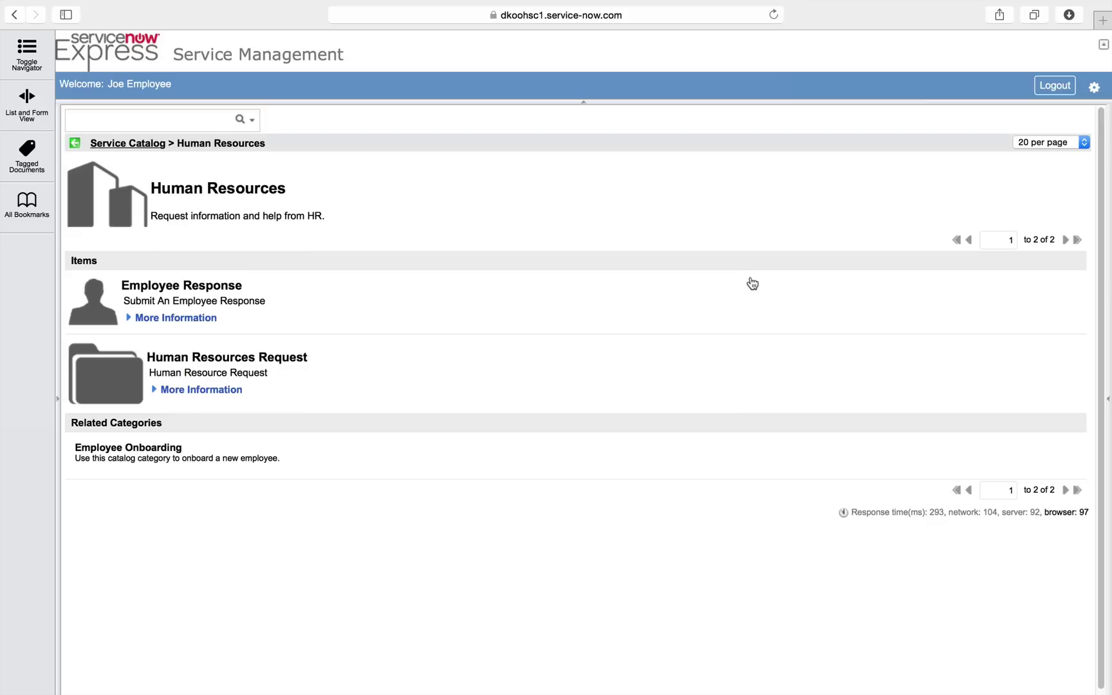
left_click(140, 448)
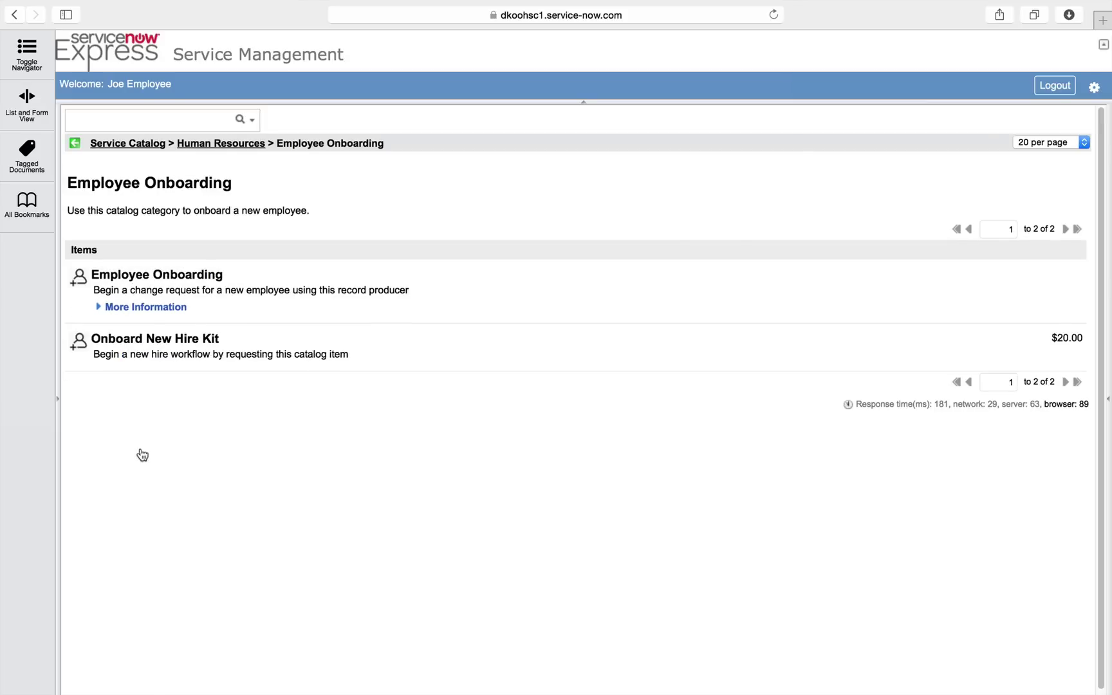
left_click(148, 345)
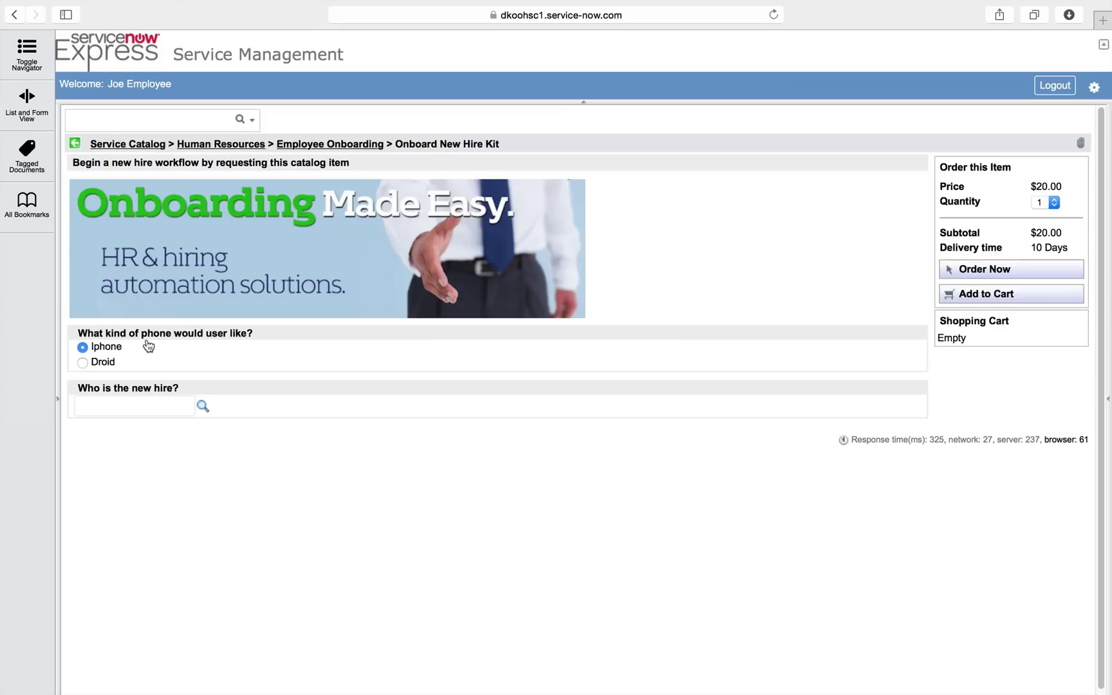
left_click(139, 404)
left_click(198, 409)
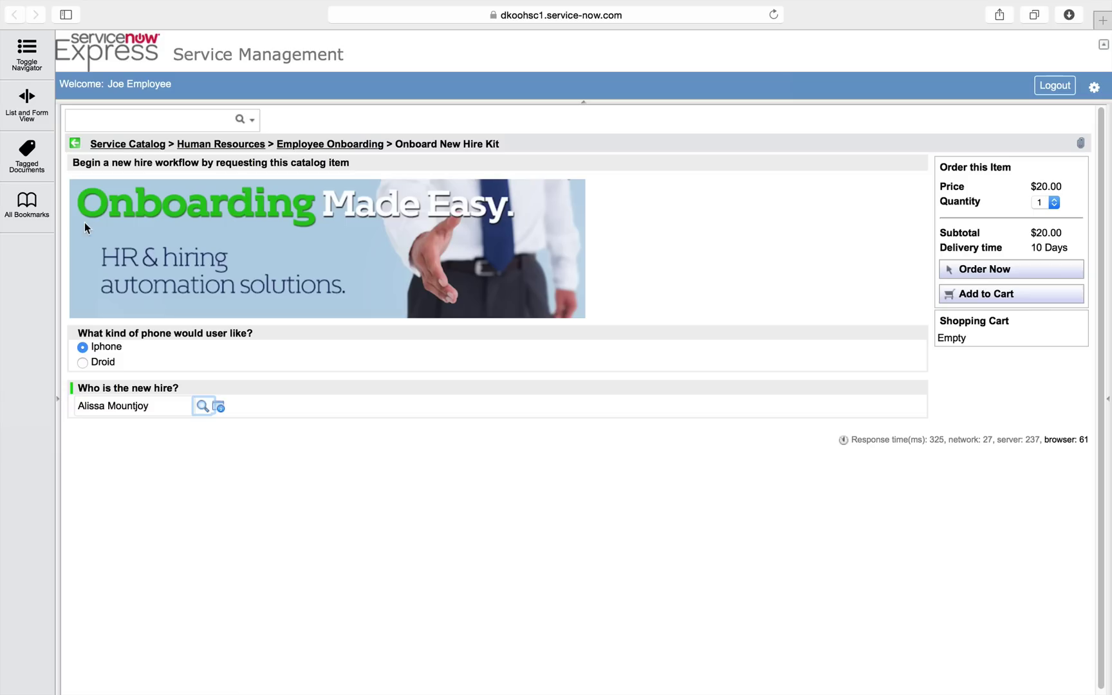
left_click(81, 223)
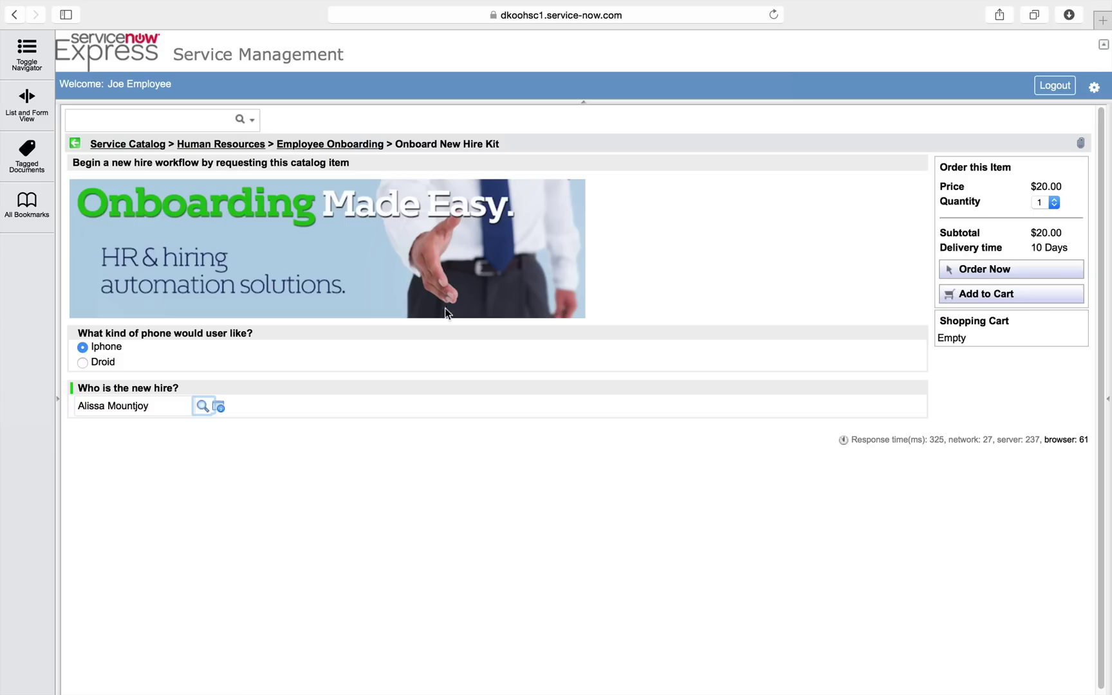
Order the new hire kit, expand its approval and task stages, then return to Self Service home
left_click(1001, 271)
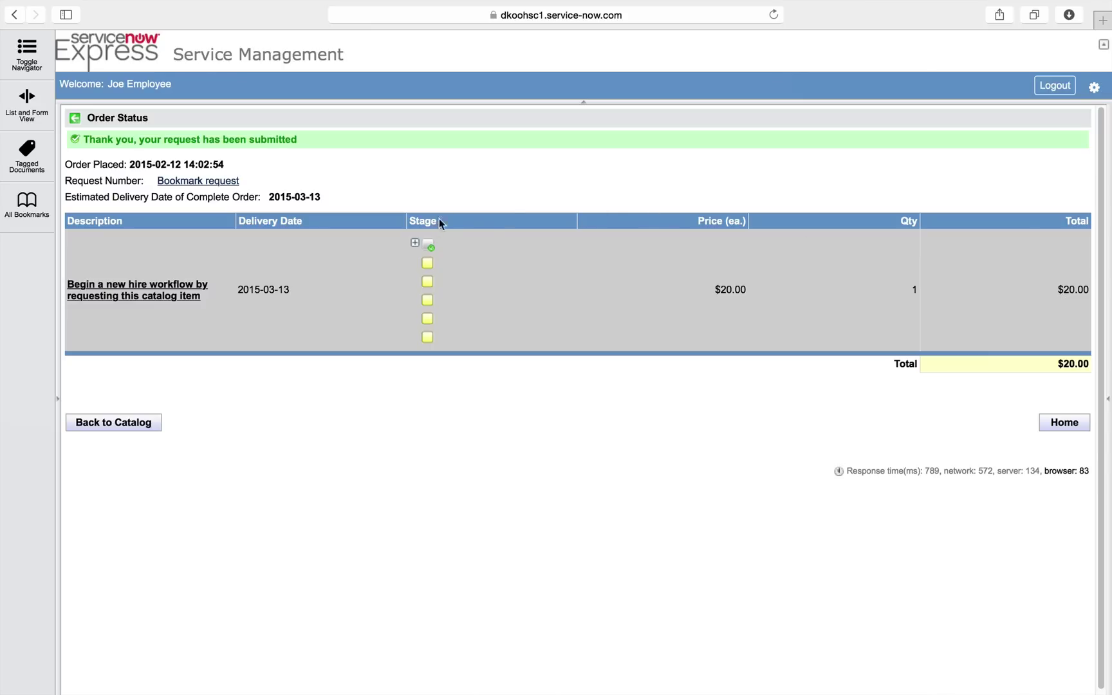
left_click(414, 242)
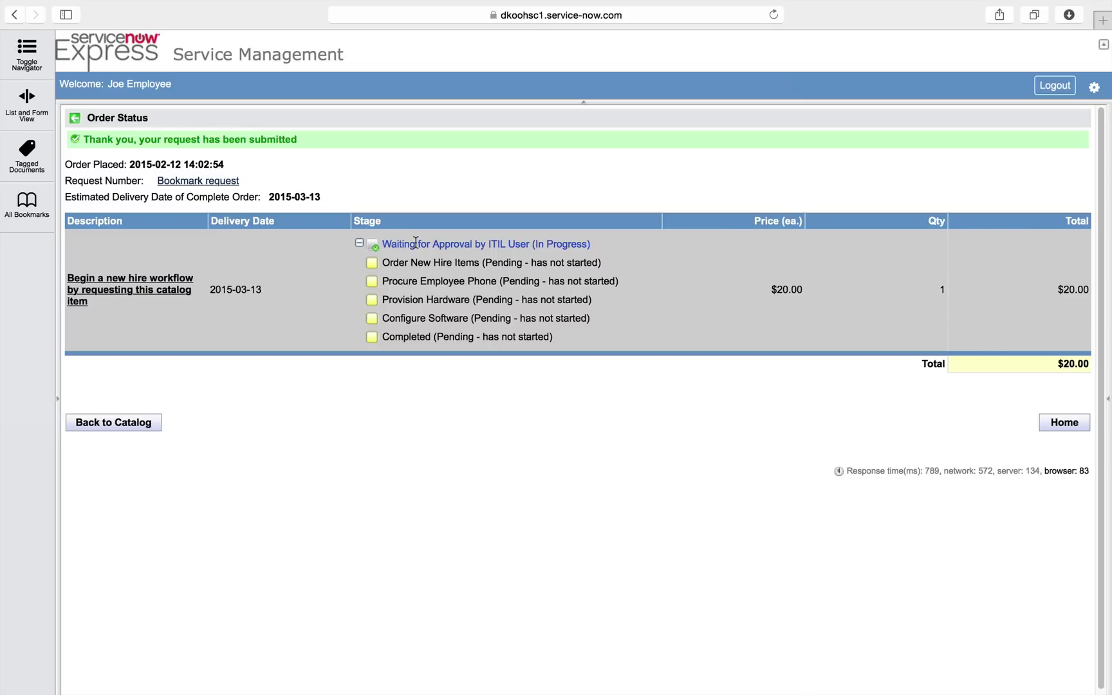
left_click(100, 56)
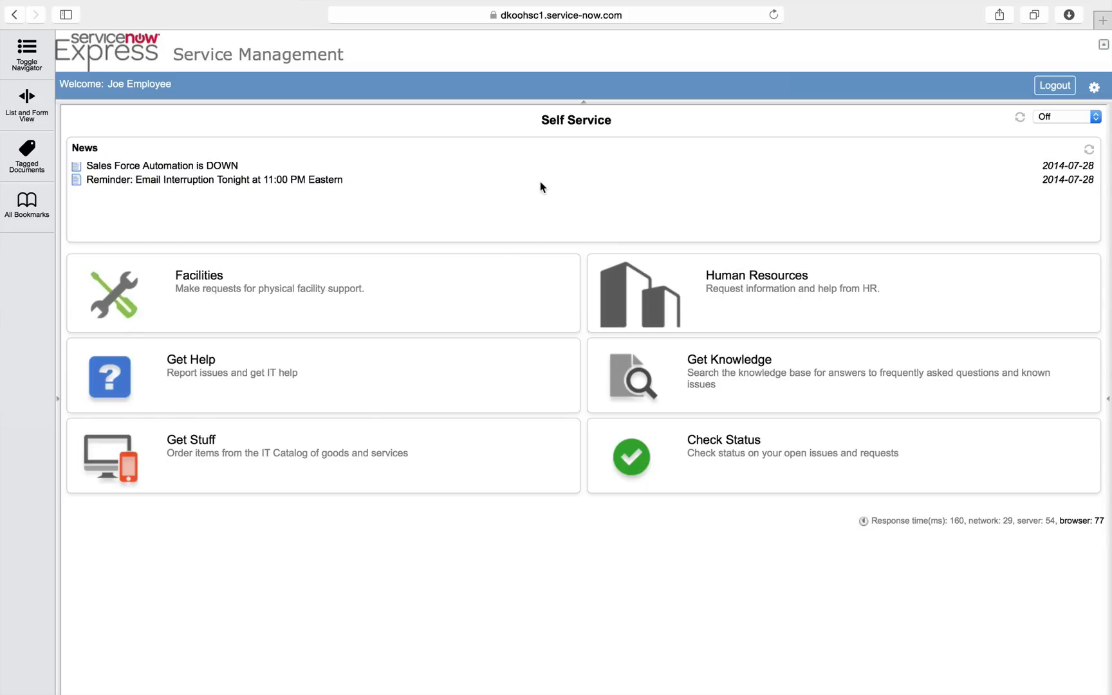
In the administrator session, open the Service Catalog > Catalog Items list and scroll its active items
key("ctrl+Left")
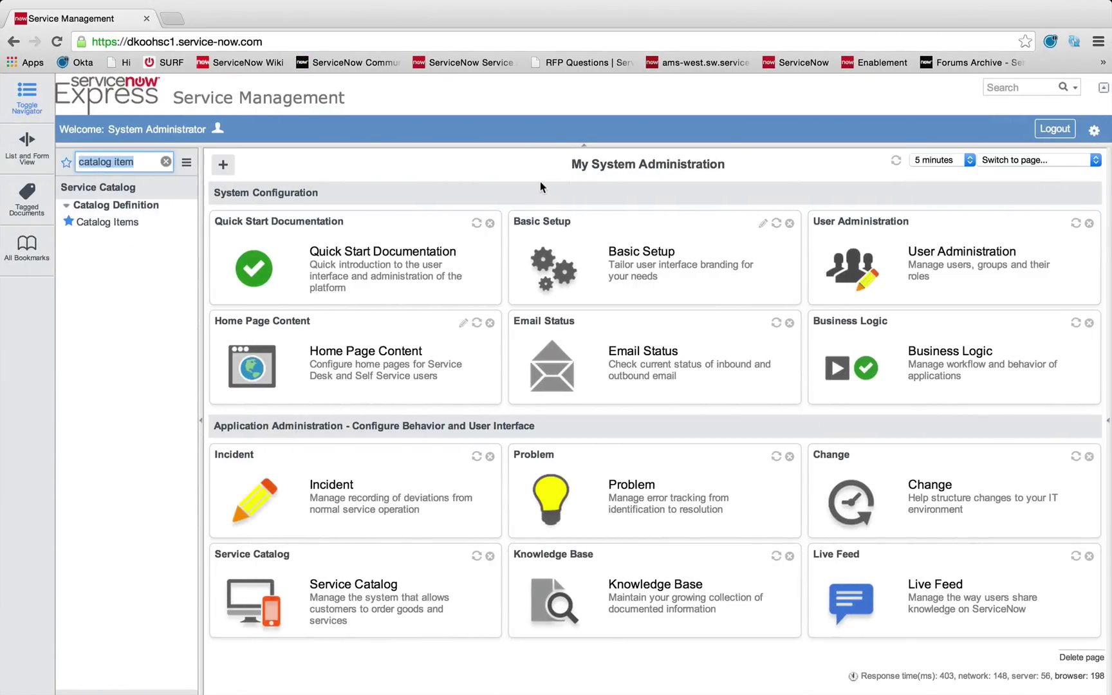
left_click(105, 223)
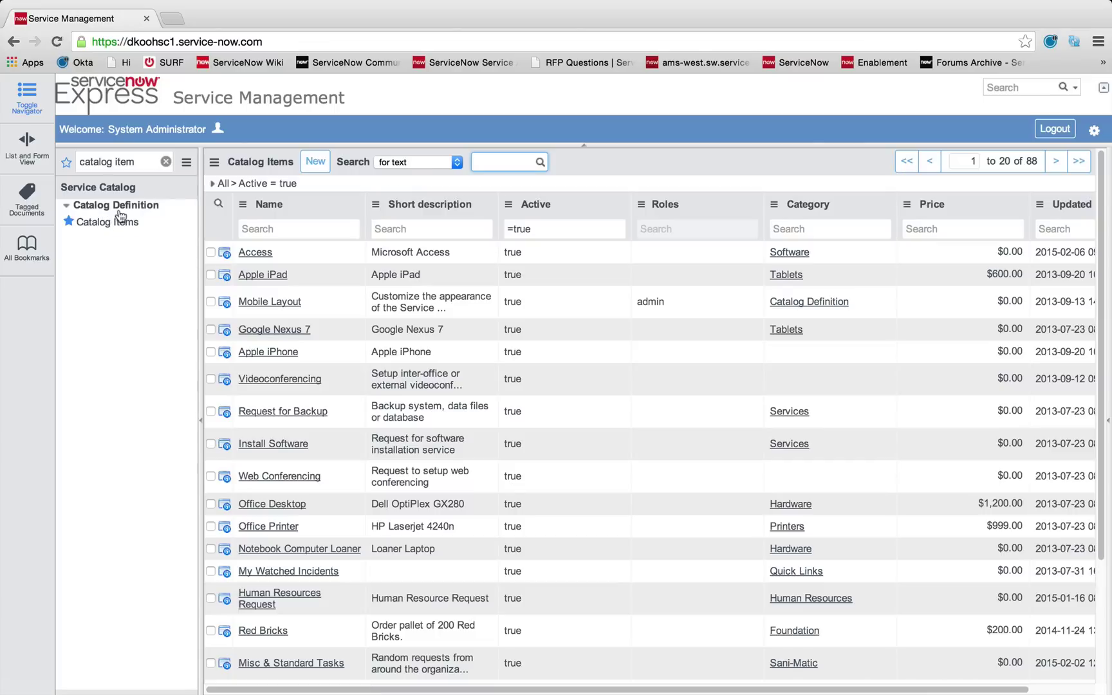
left_click(263, 230)
scroll(320, 201, "down", 2)
scroll(320, 201, "down", 4)
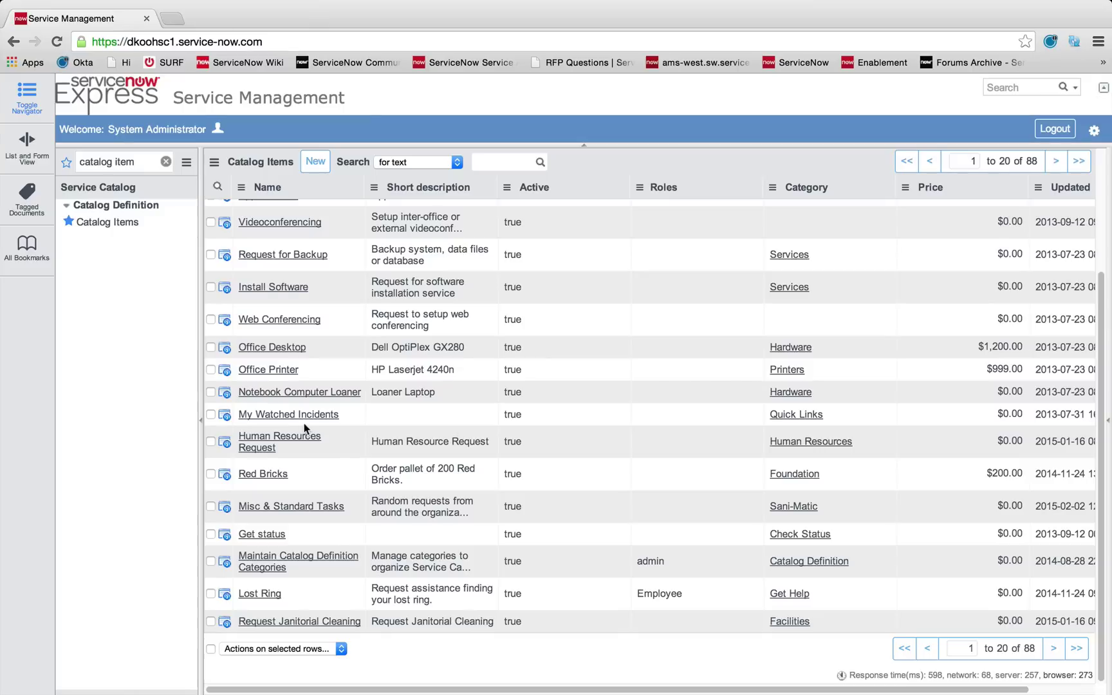
scroll(305, 423, "up", 6)
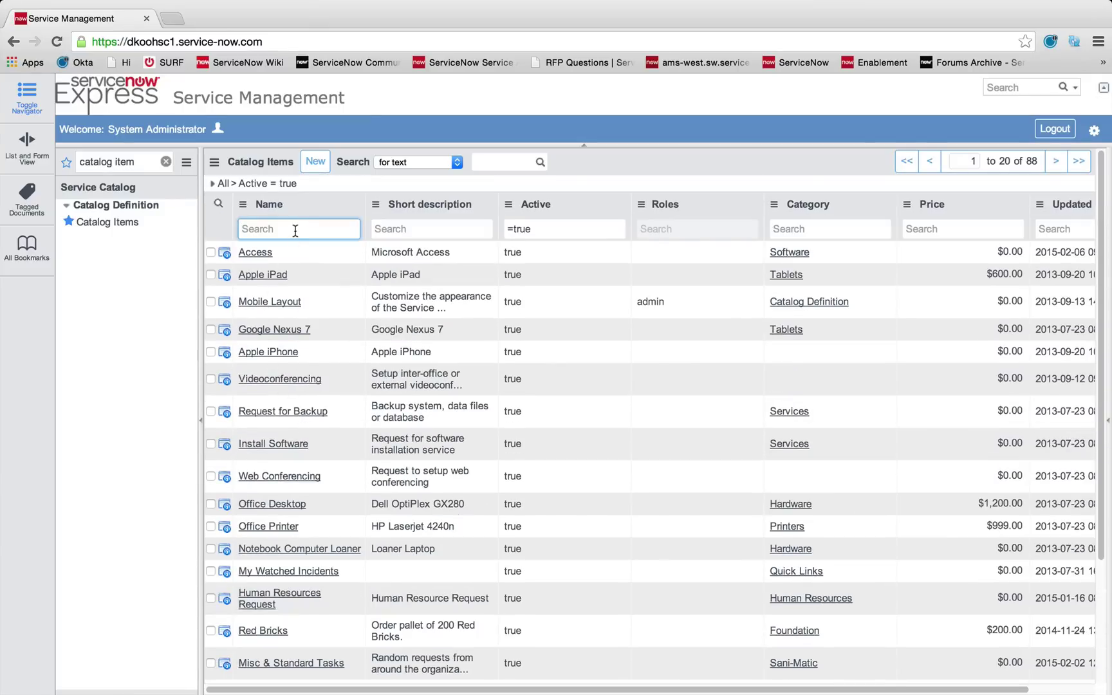
Create a new catalog item named 'Order Chocolate' in the Get Stuff category
left_click(315, 161)
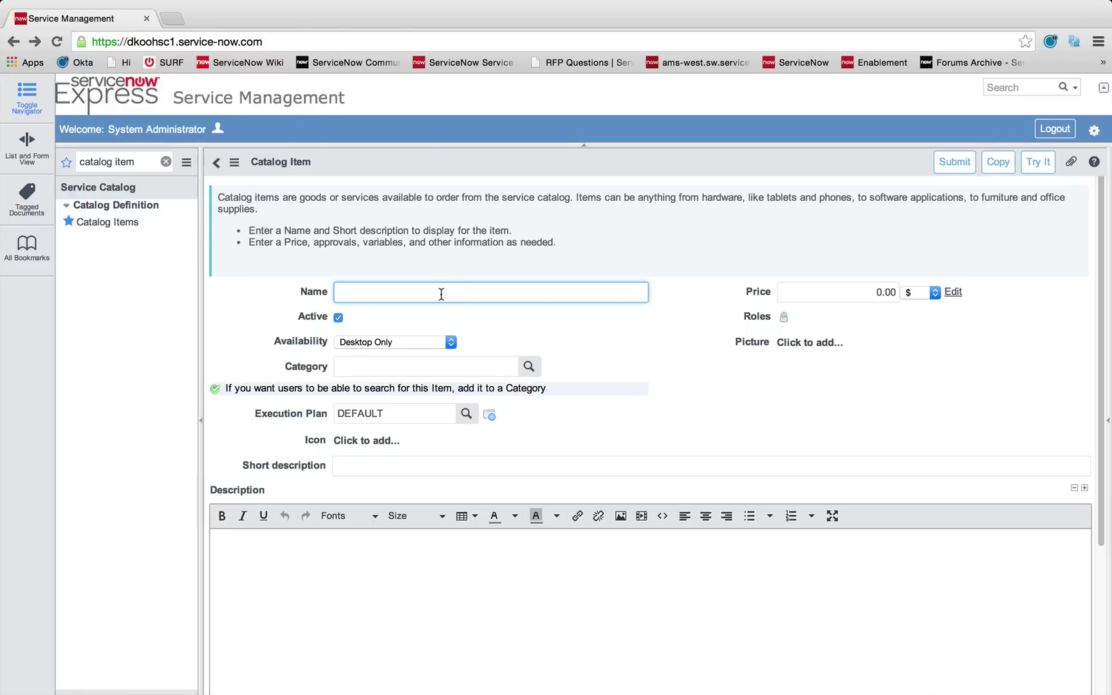
type("Order Chocolate")
left_click(449, 366)
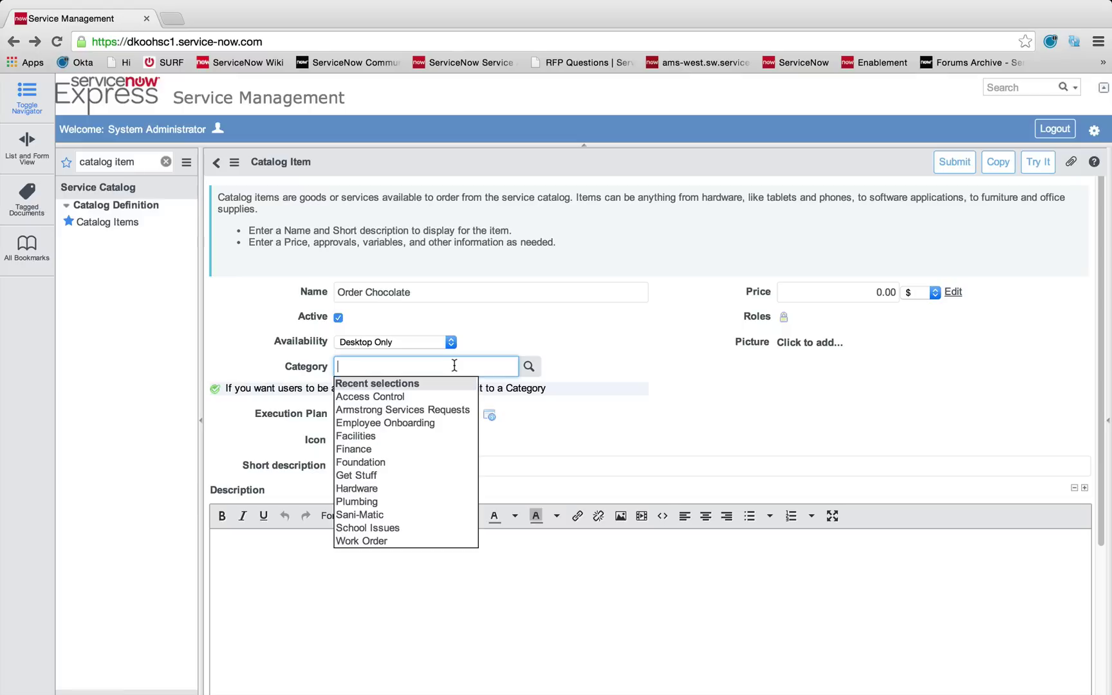
left_click(385, 476)
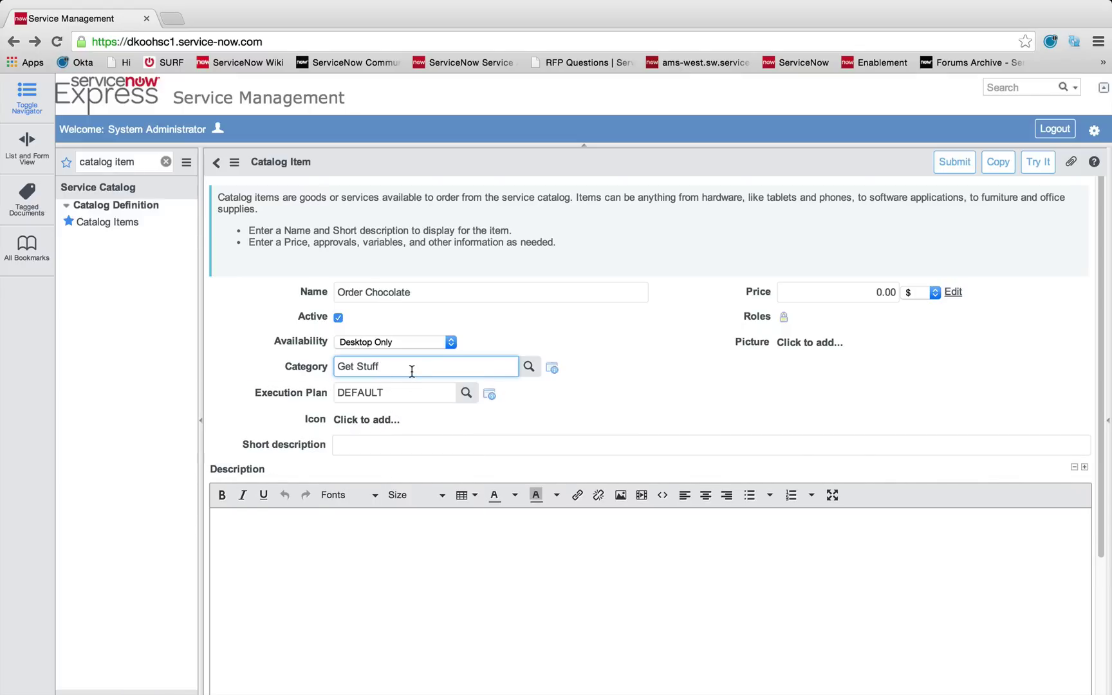
key("ctrl+Right")
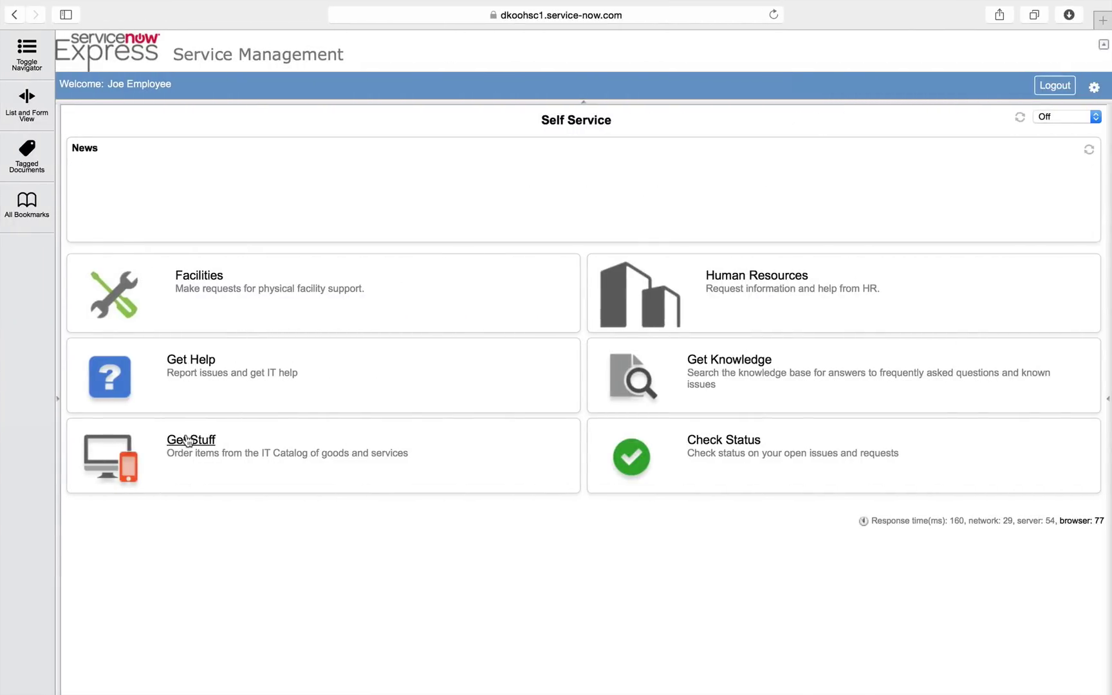
In the employee portal, browse from Get Stuff into the Hardware category
left_click(188, 441)
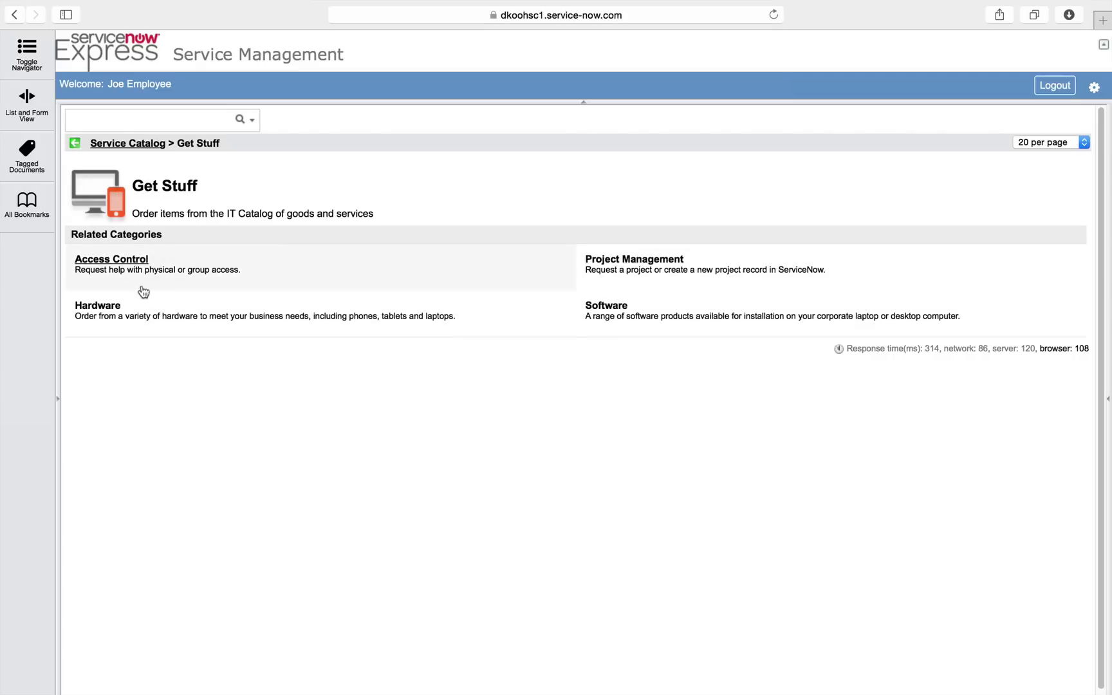
left_click(212, 317)
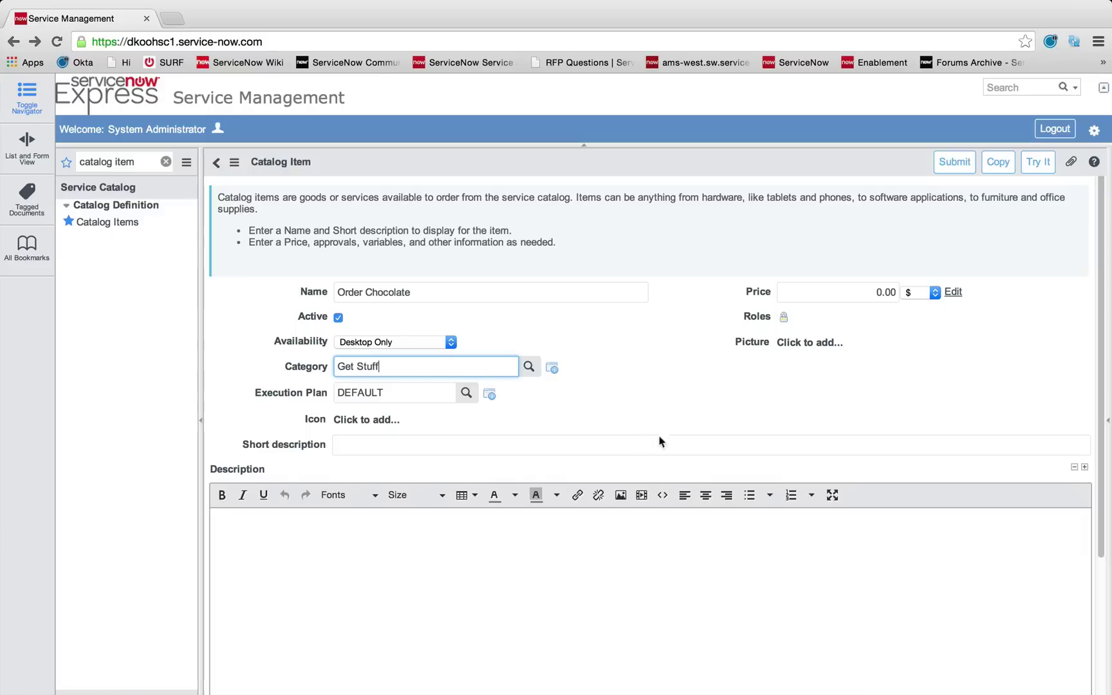
Make Order Chocolate available on Desktop and Mobile and change its price to 20.00
left_click(659, 419)
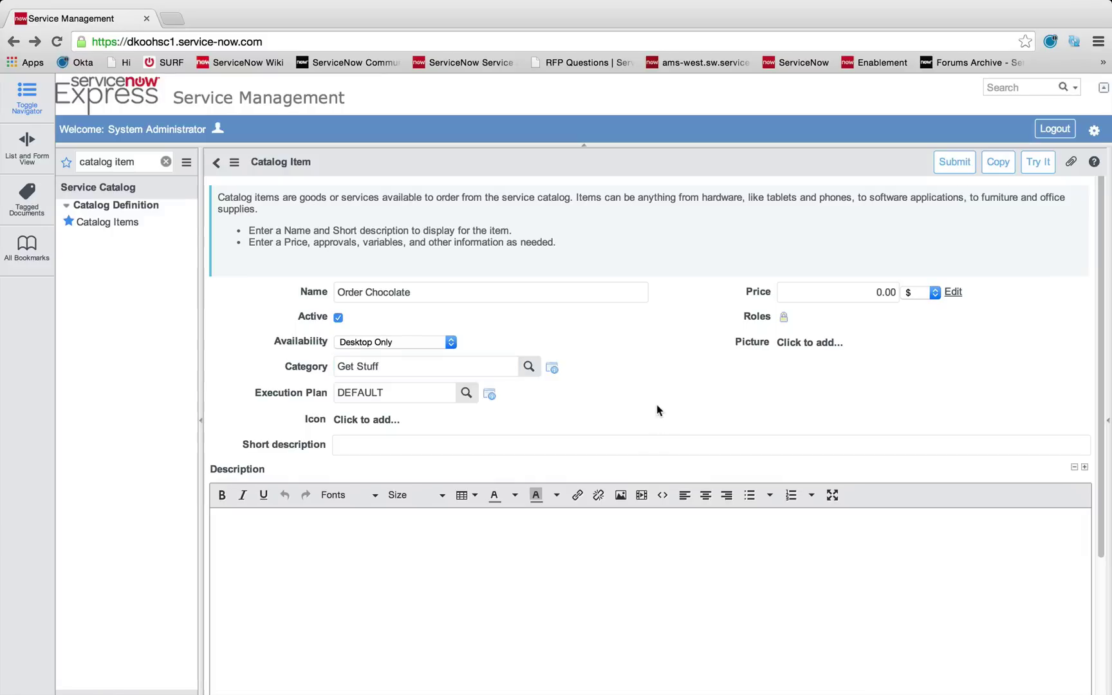
left_click(408, 342)
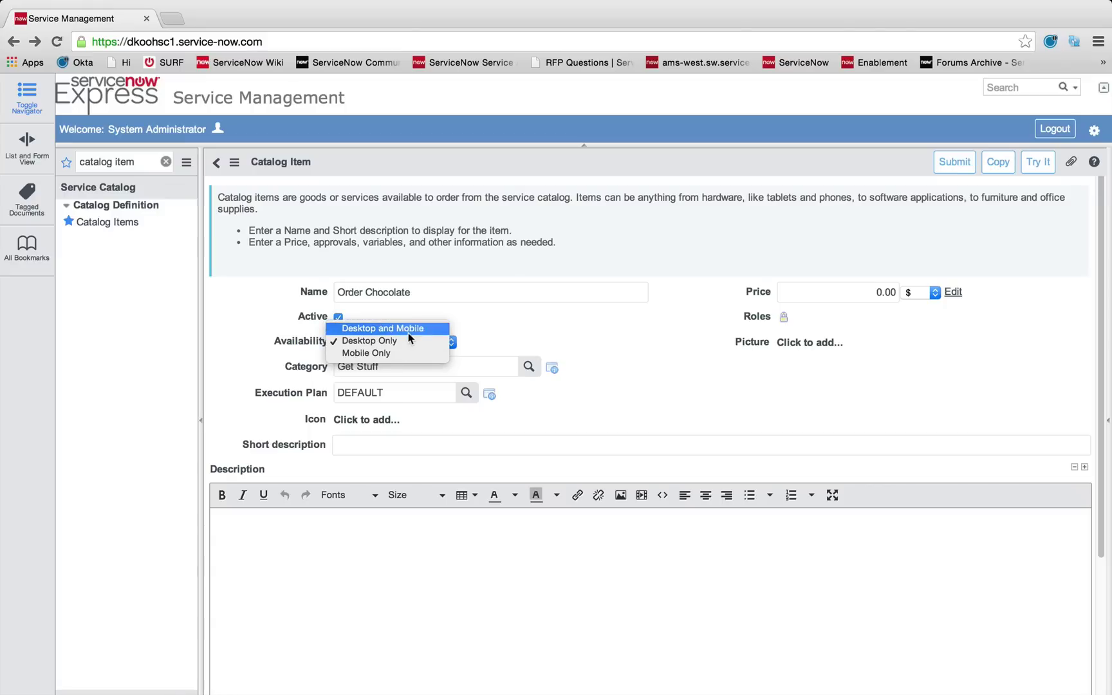
left_click(410, 330)
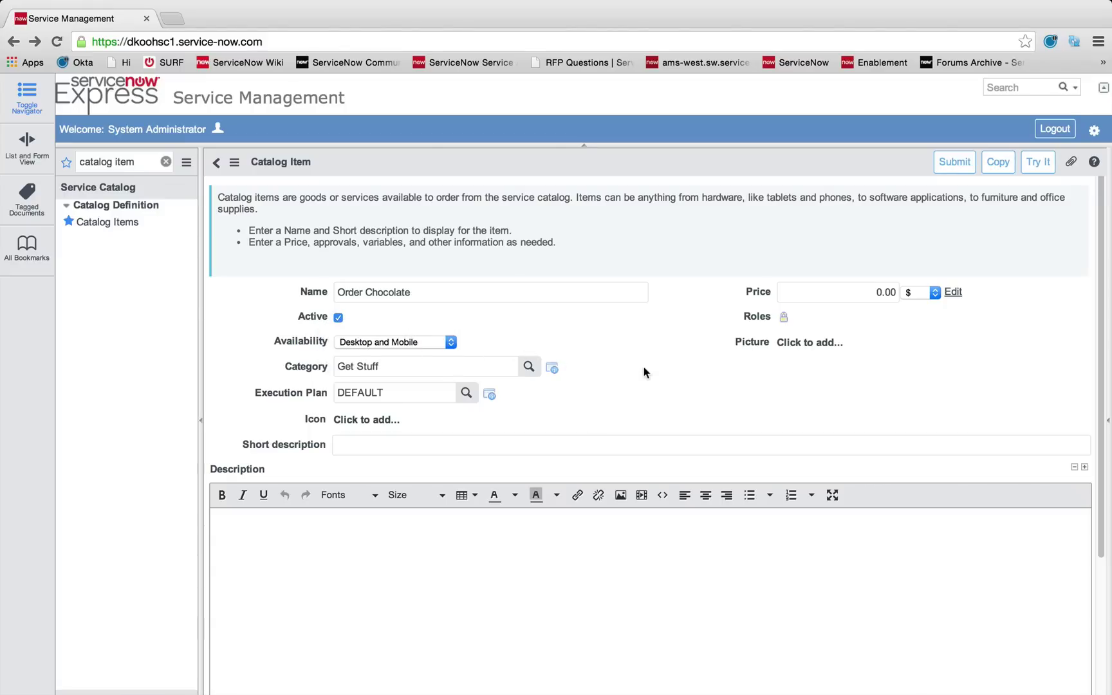
double_click(879, 298)
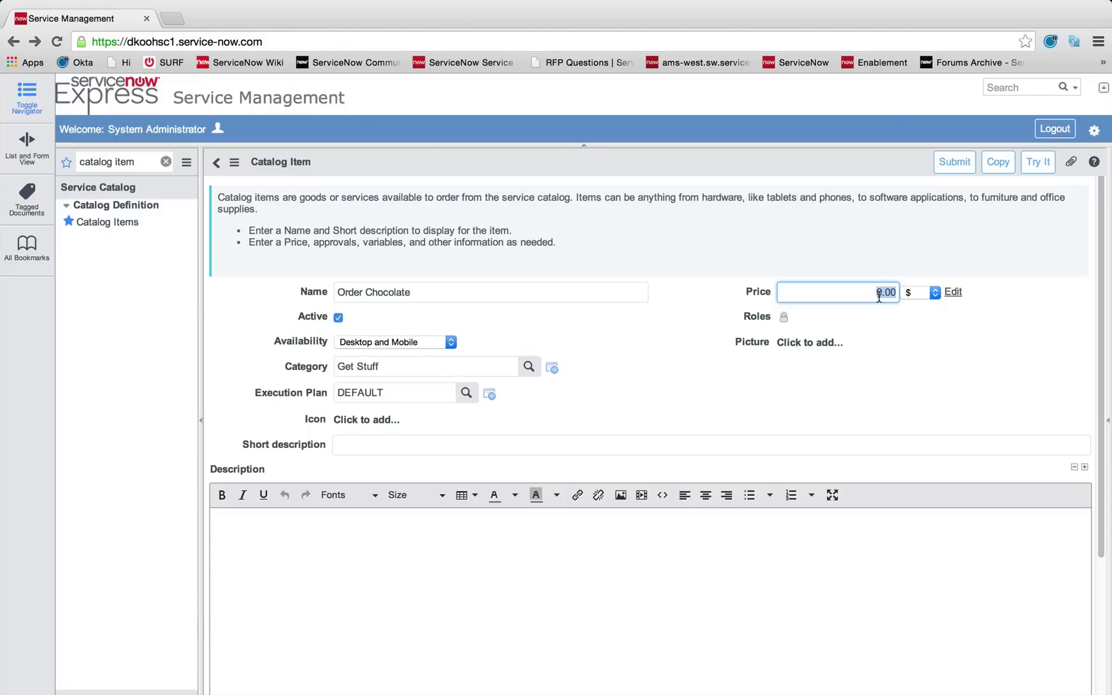
left_click(879, 298)
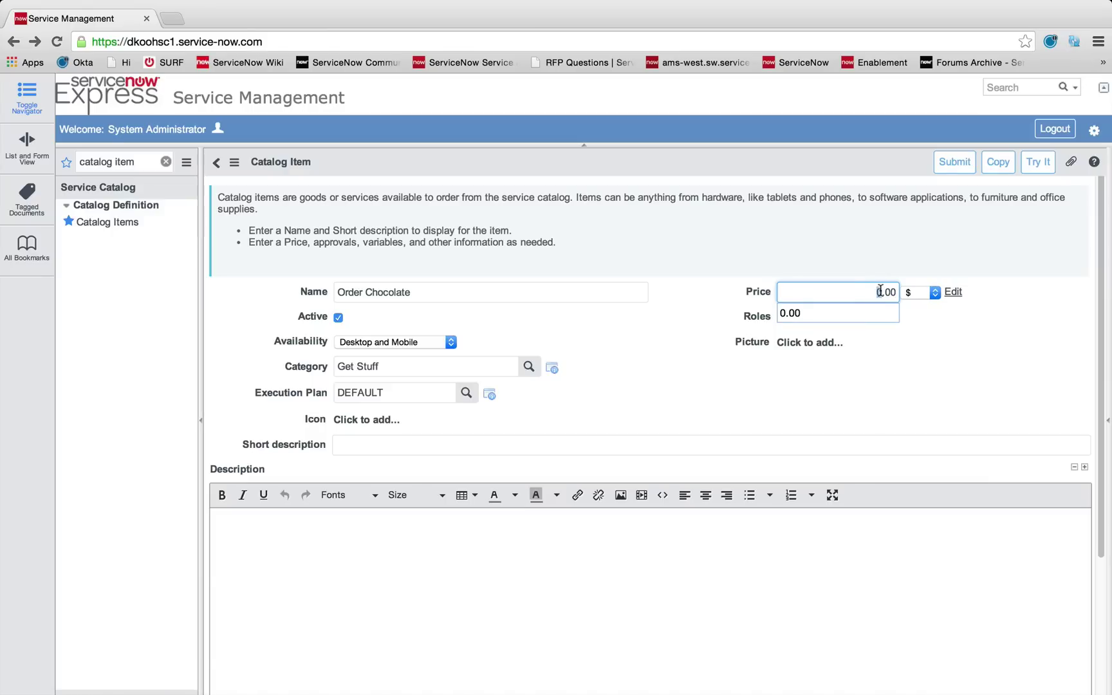
type("2")
left_click(922, 334)
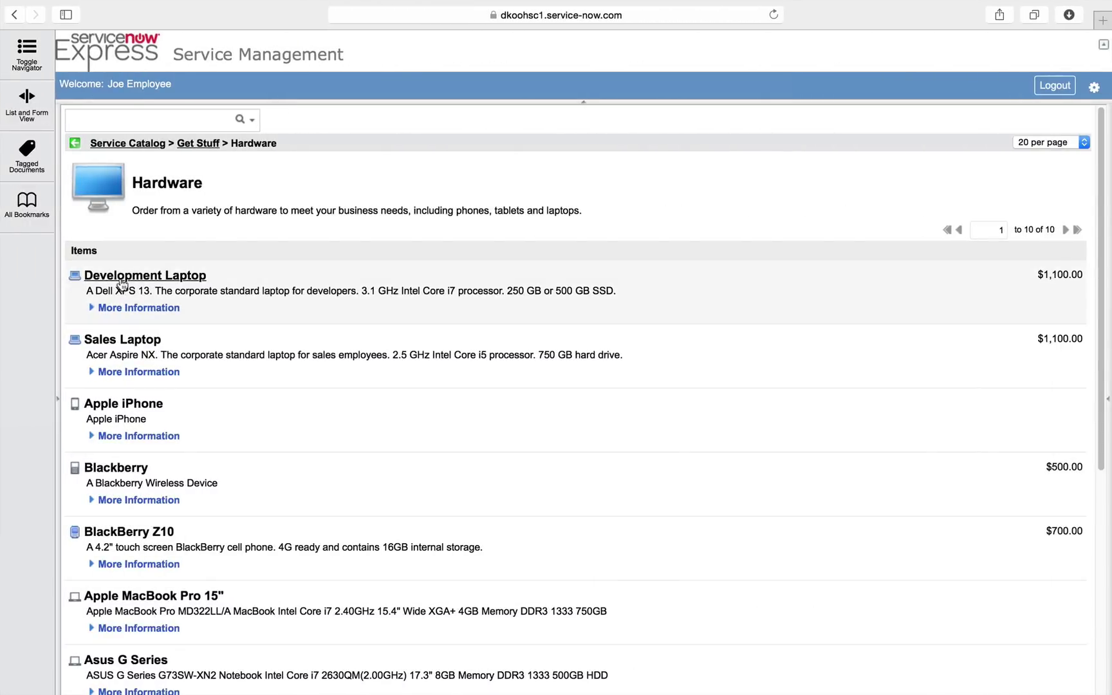
left_click(128, 282)
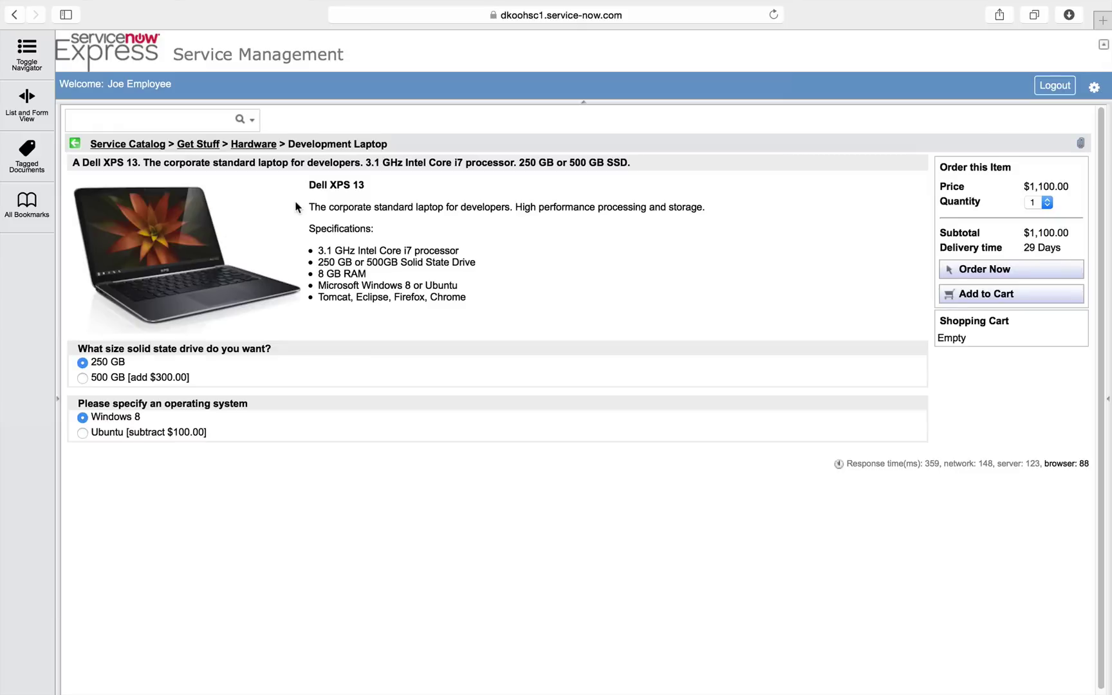
left_click_drag(296, 209, 254, 244)
key("super+bracketleft")
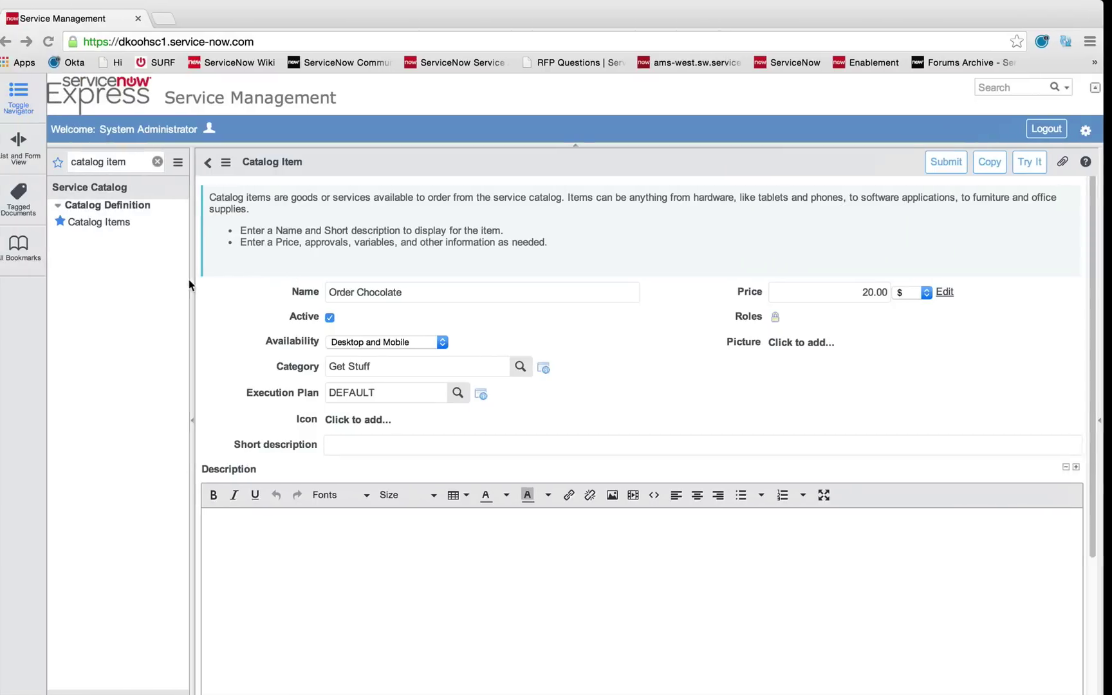
Upload chocoate-hi.png as the Order Chocolate item's icon
left_click(351, 420)
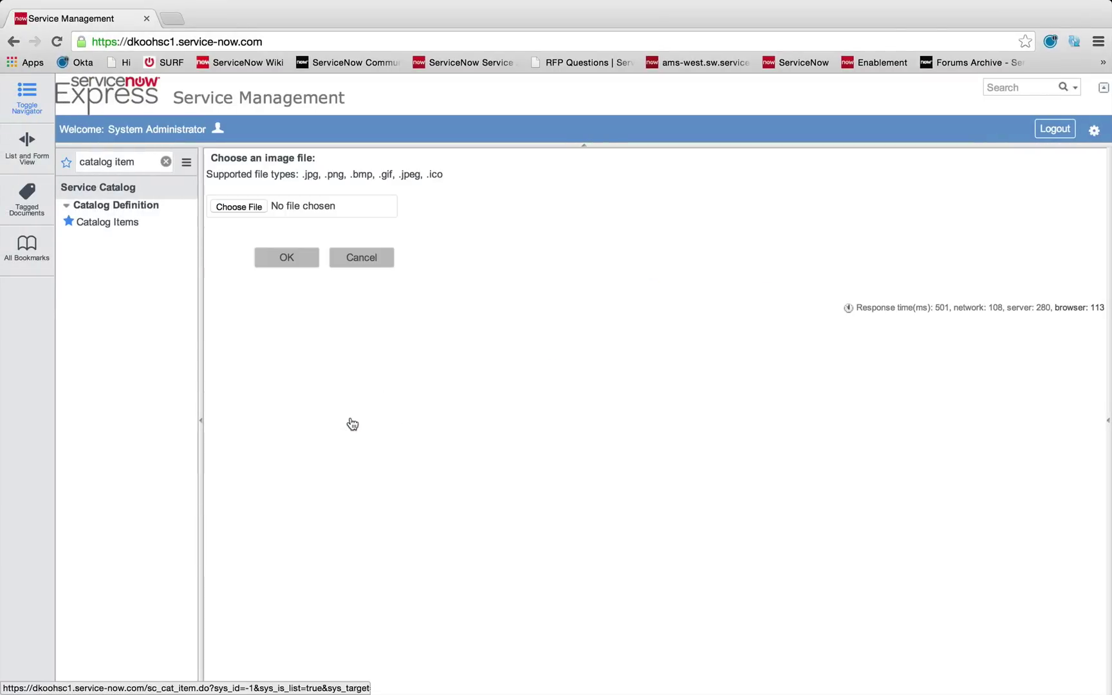
left_click(256, 213)
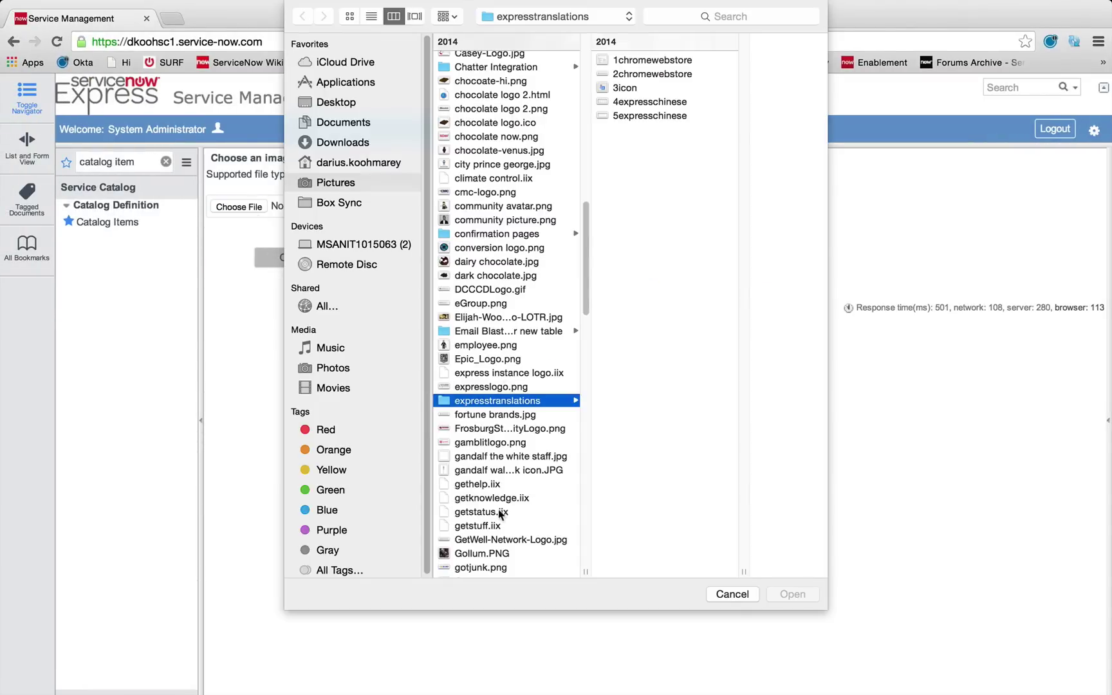
left_click(501, 276)
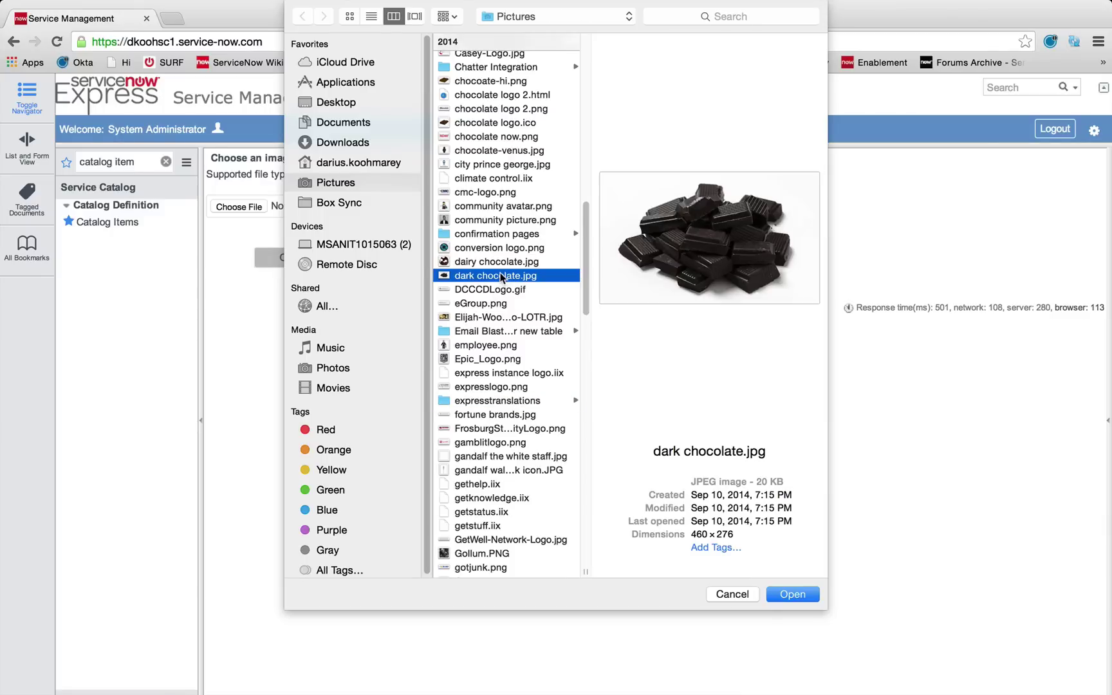
left_click(506, 80)
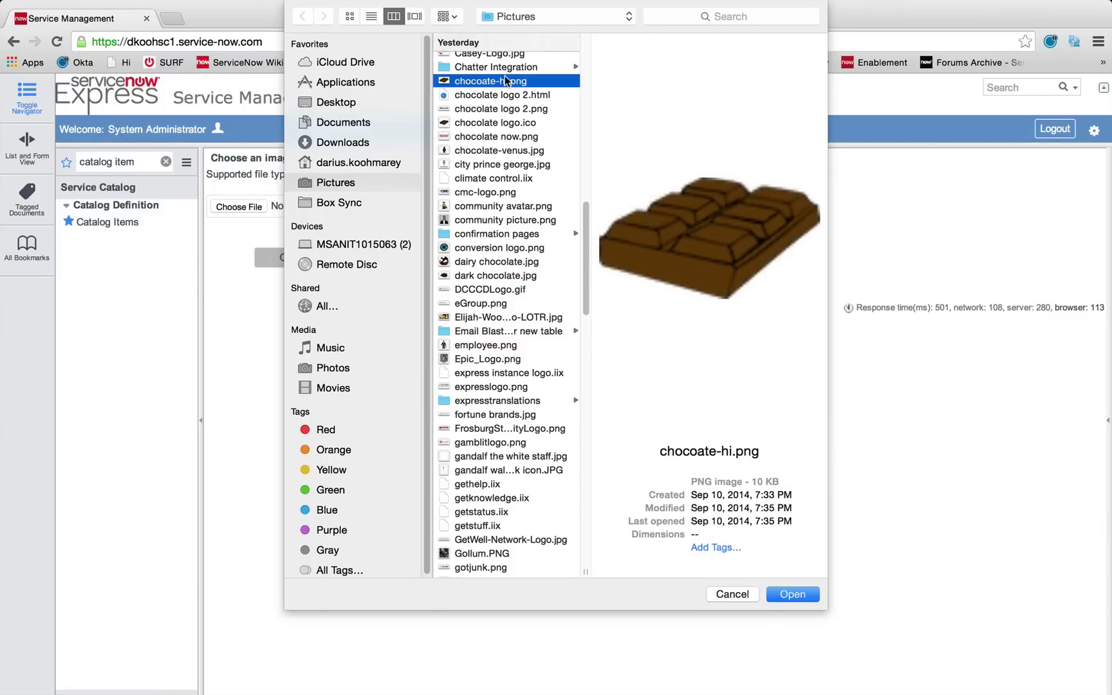
left_click(803, 600)
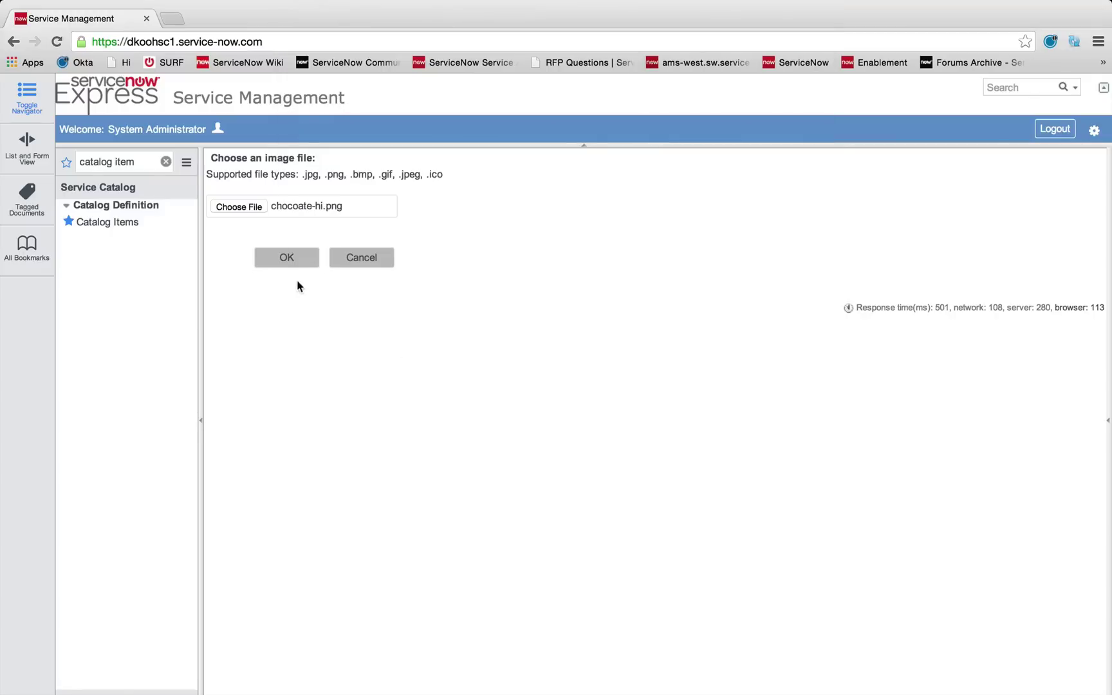
left_click(284, 262)
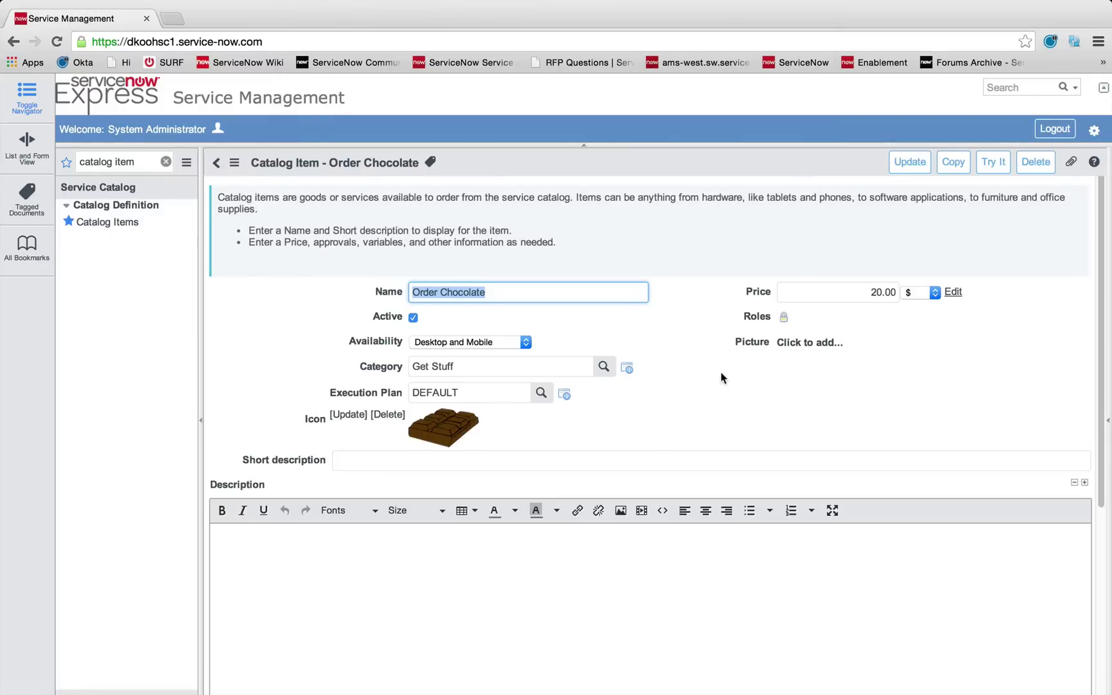
Upload dark chocolate.jpg from the Pictures folder as the item's picture
left_click(805, 344)
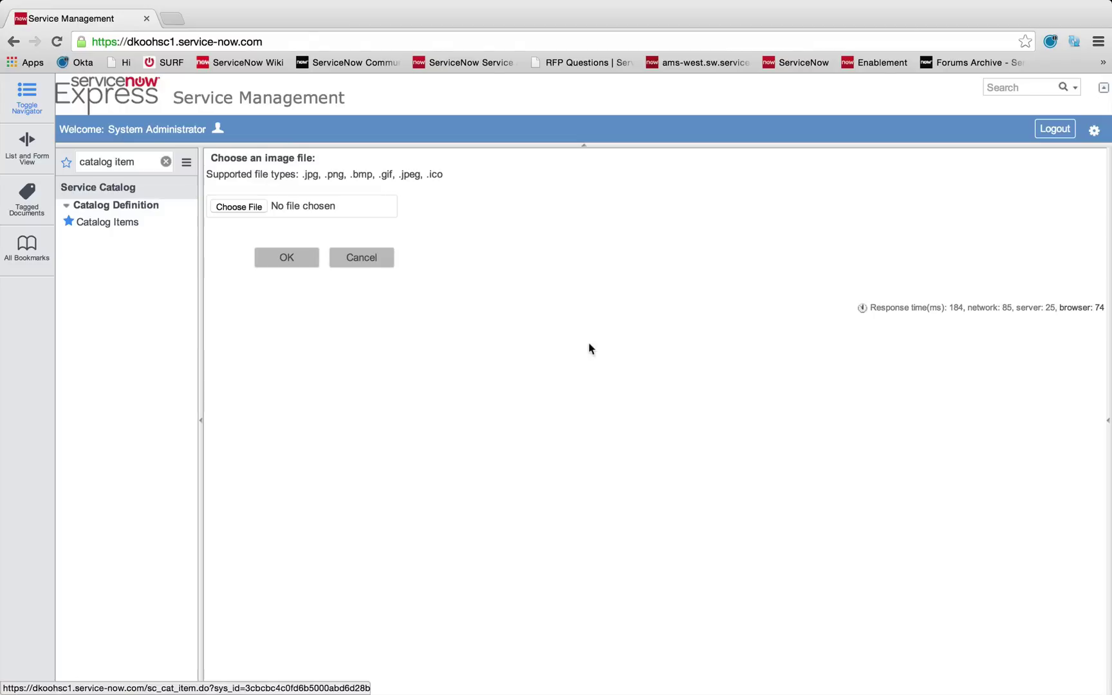
left_click(222, 209)
left_click(336, 182)
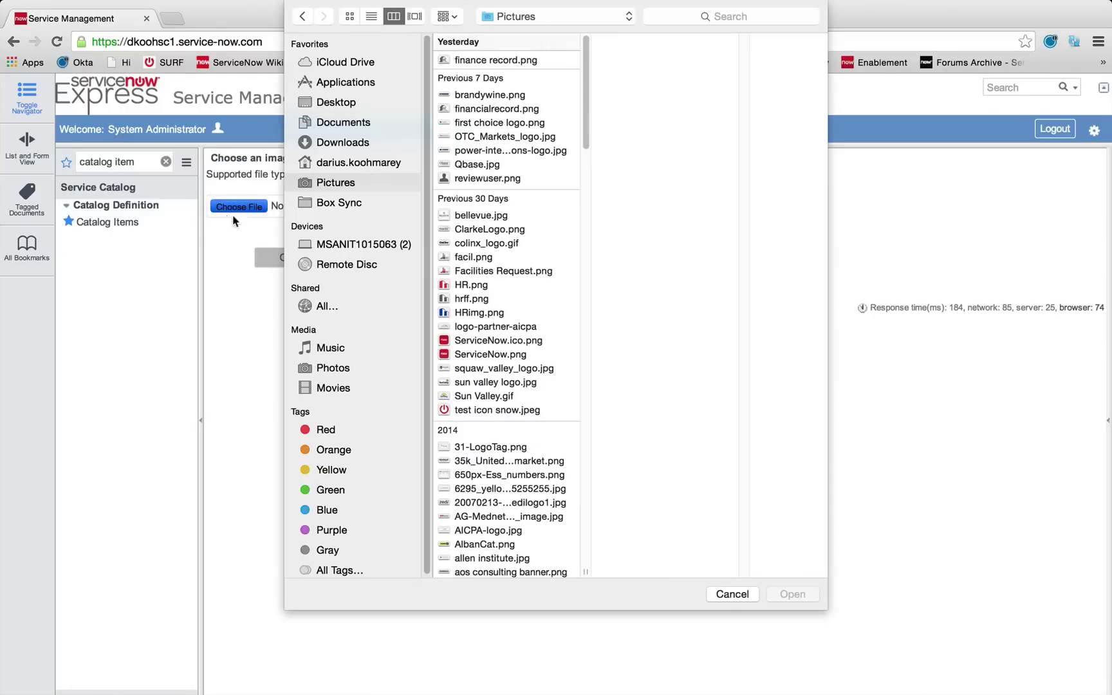
scroll(524, 320, "down", 8)
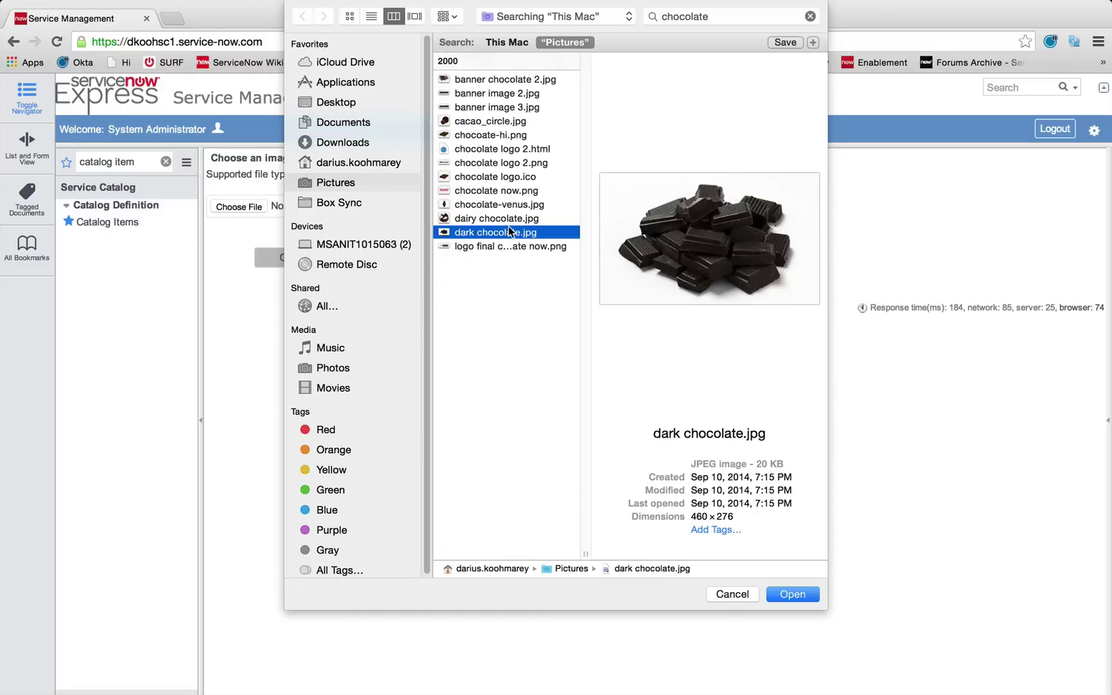
left_click(807, 596)
left_click(290, 262)
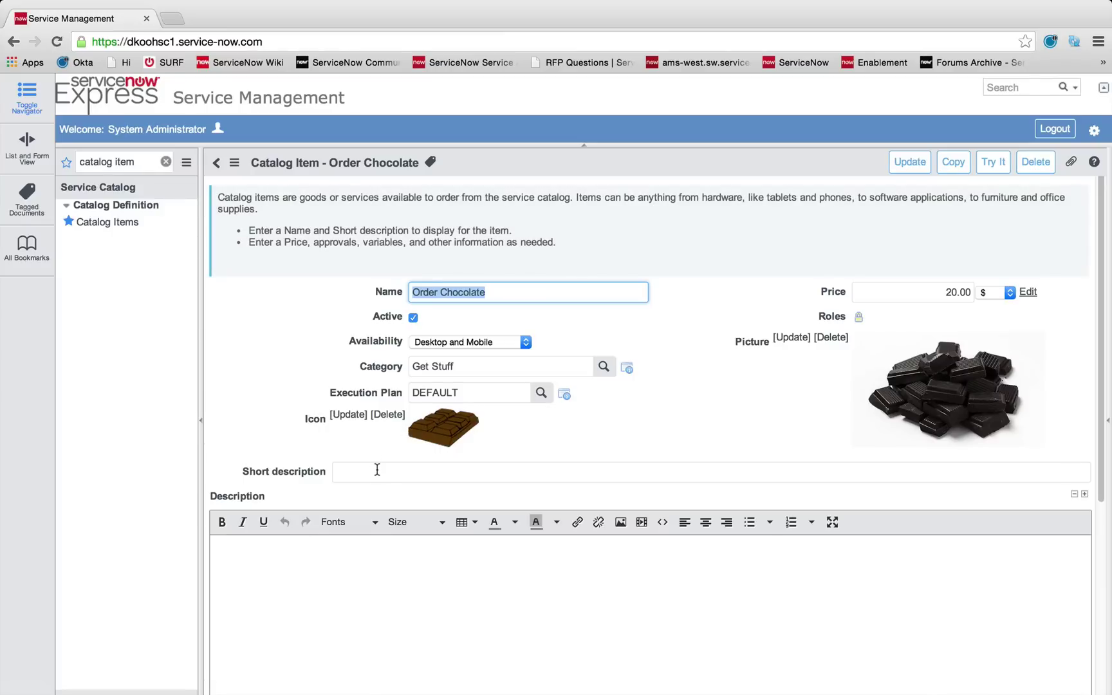
In the employee session, go back to Hardware and expand the Development Laptop's More Information
left_click(377, 471)
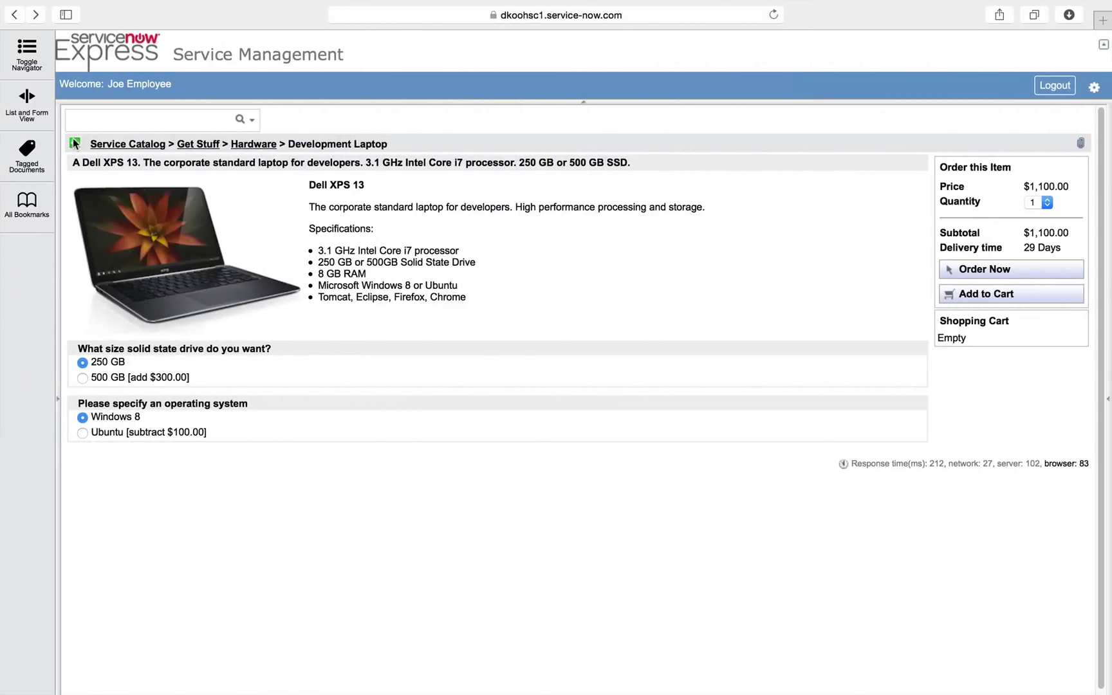
left_click(74, 142)
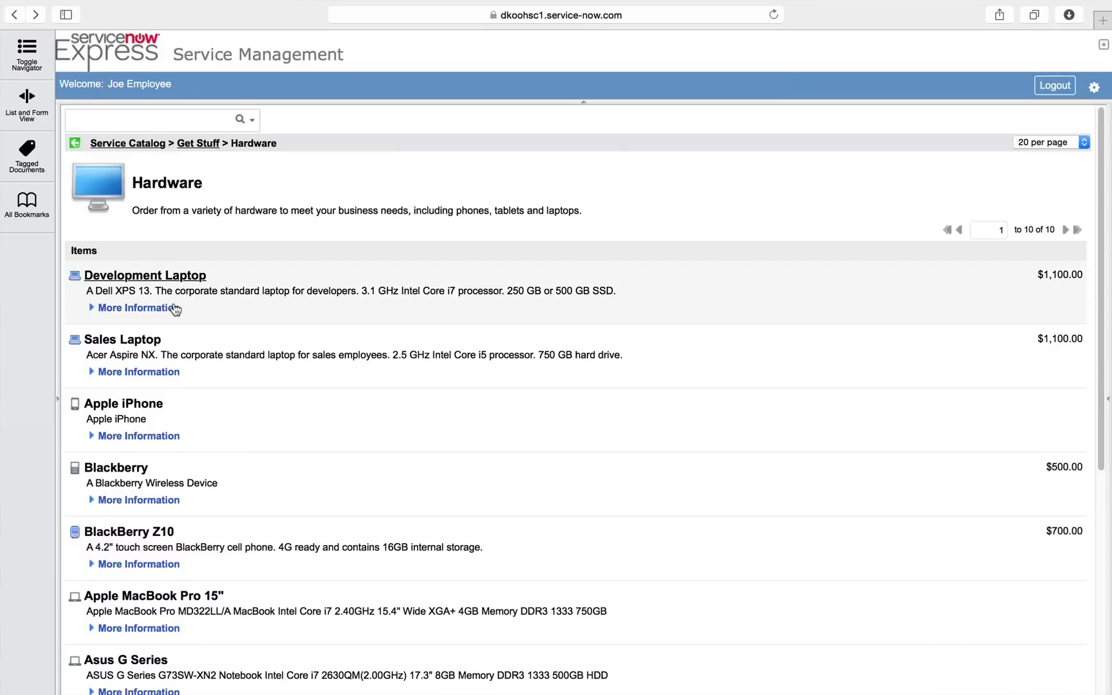
left_click(159, 309)
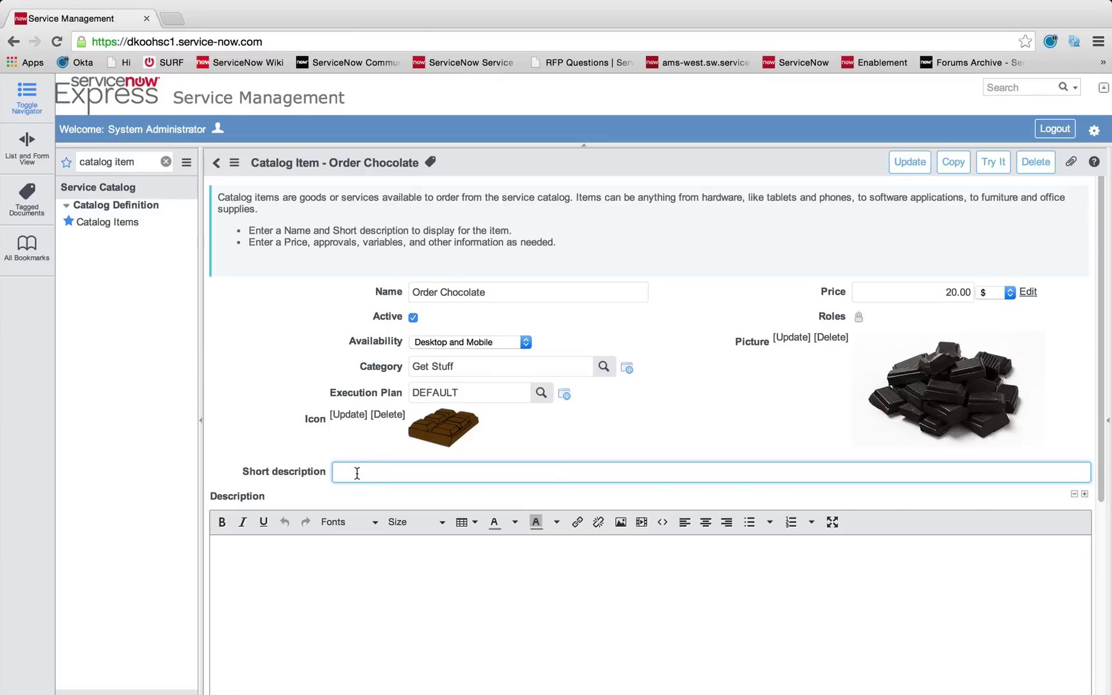
Enter 'Submit a request for a chocolate order' in the Short description field
type("Submit a request for a ch")
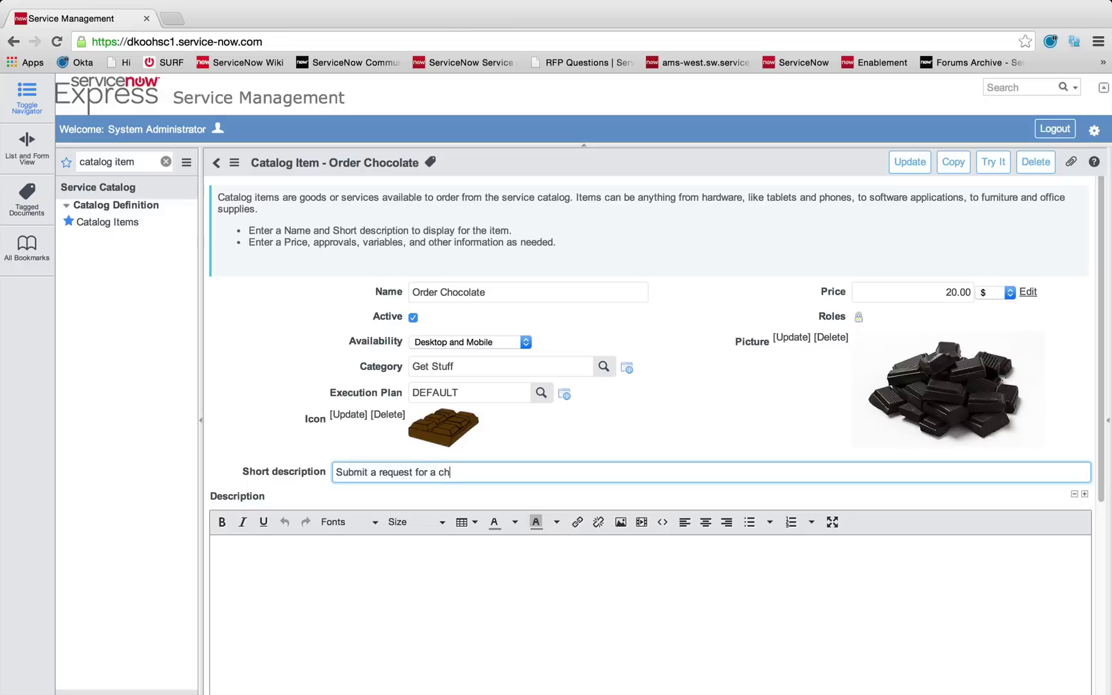
type("ocolate order")
Enter the description '10 oz of premium Belgium dark chocolate. Cocoa % is 80%', correcting Belgium's spelling
left_click(352, 564)
scroll(351, 562, "down", 3)
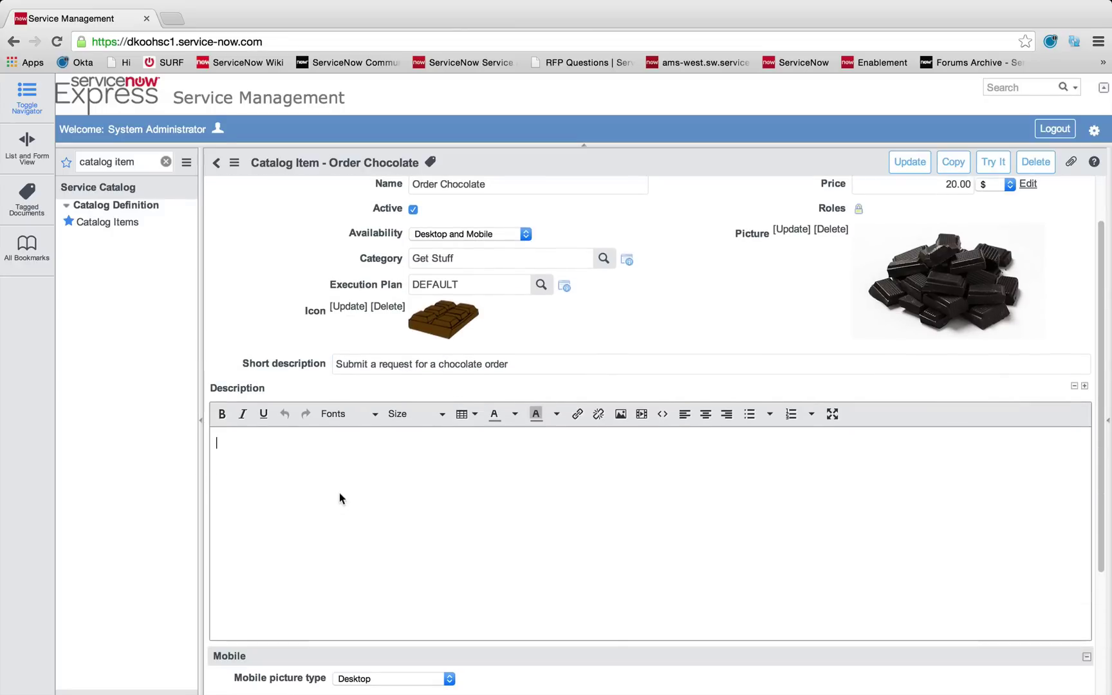
type("You will be purchasing 10 ")
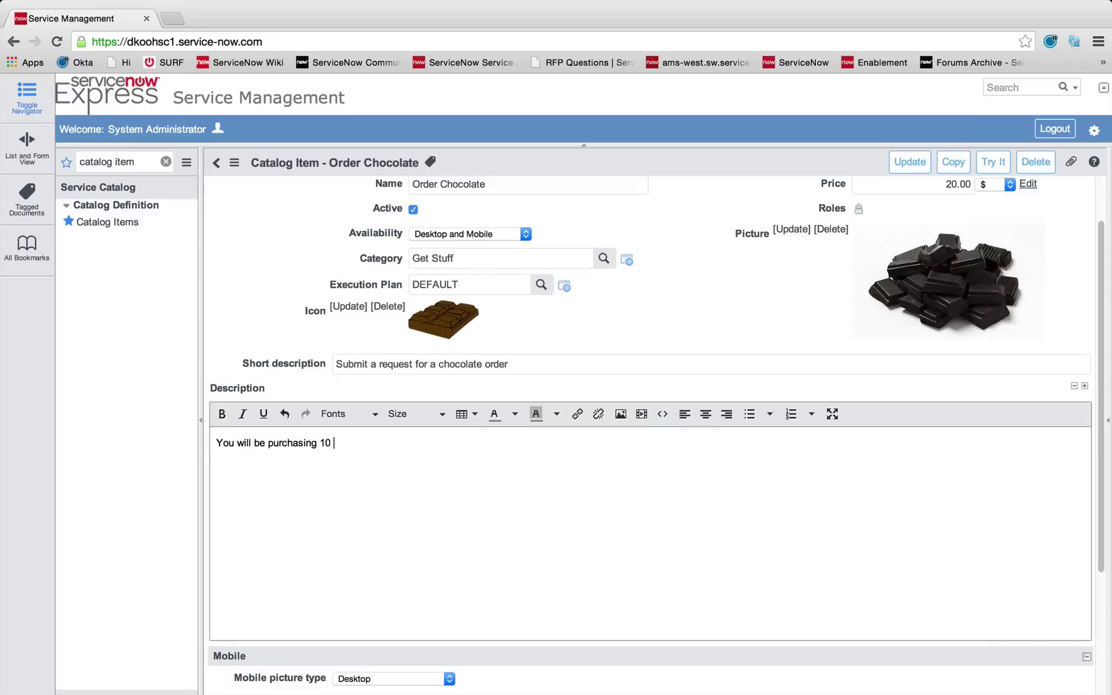
type("oz of premium belgium dar")
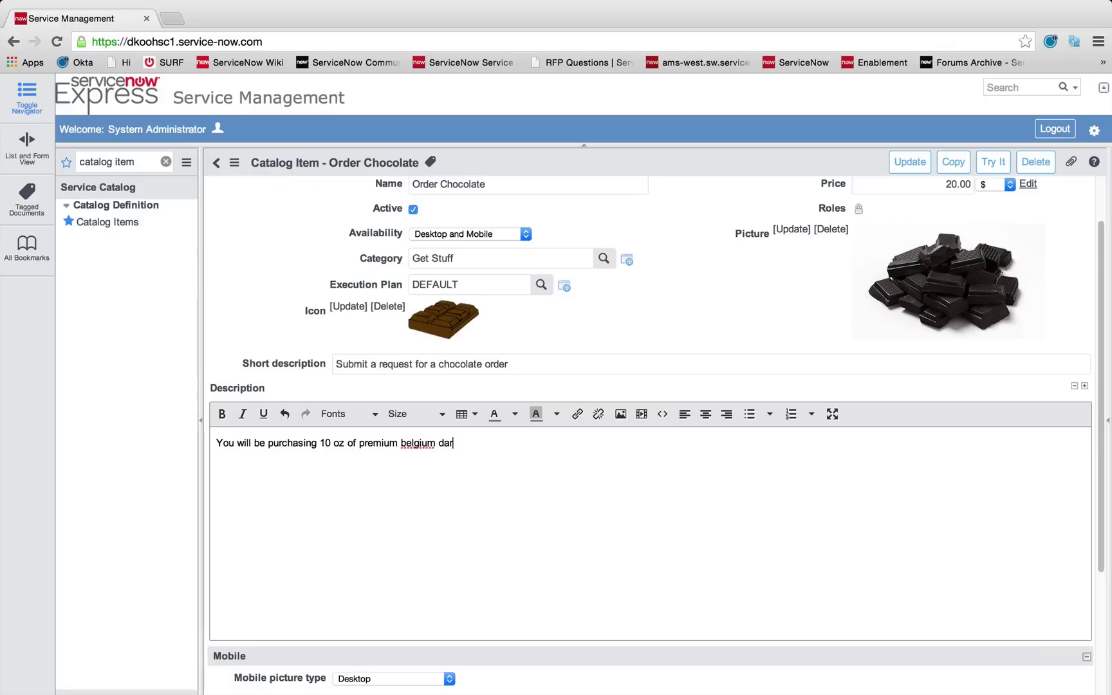
type("k chocolate.")
key("Return")
type("Cocoa % is 80")
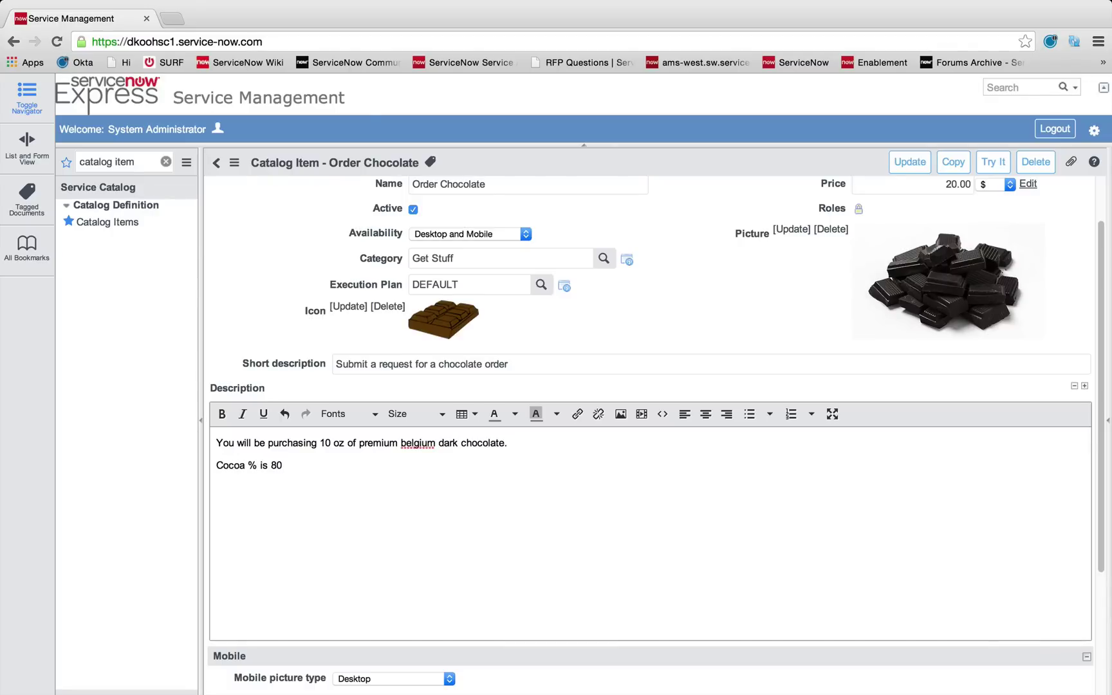
type("%.")
right_click(422, 446)
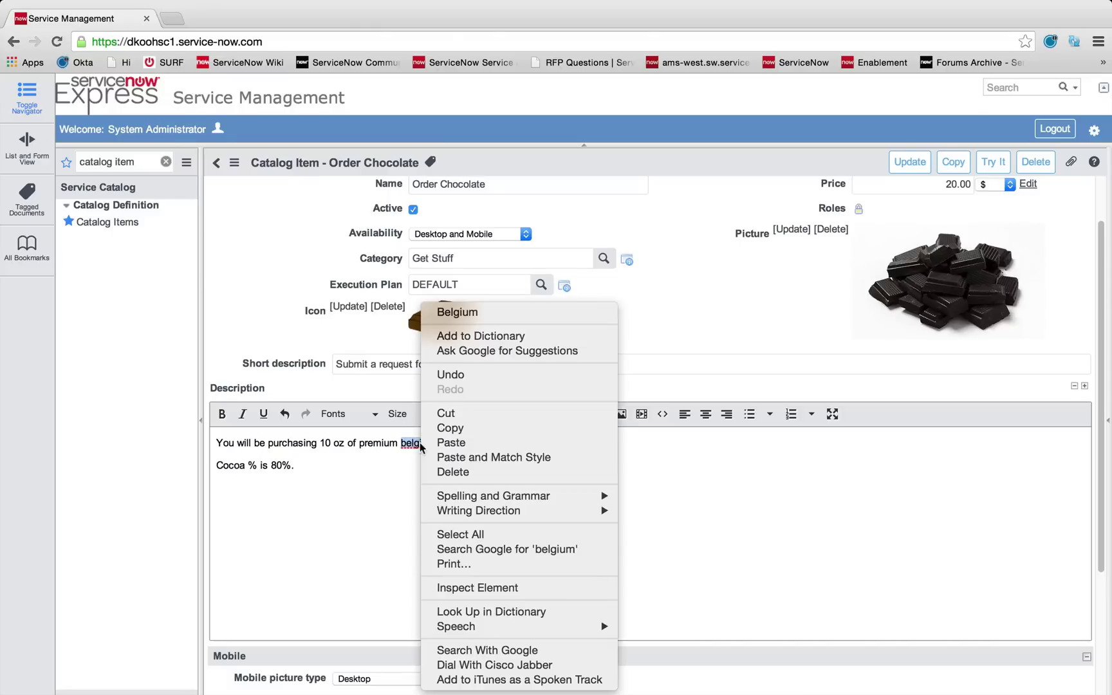
left_click(453, 313)
left_click(555, 497)
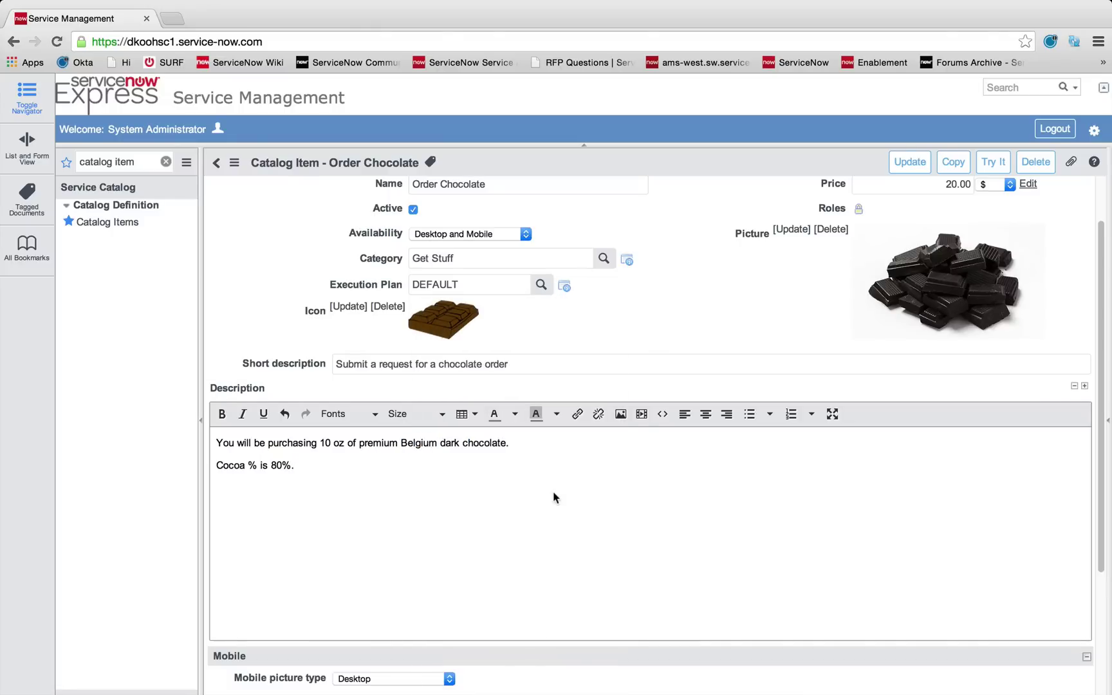
scroll(554, 498, "down", 4)
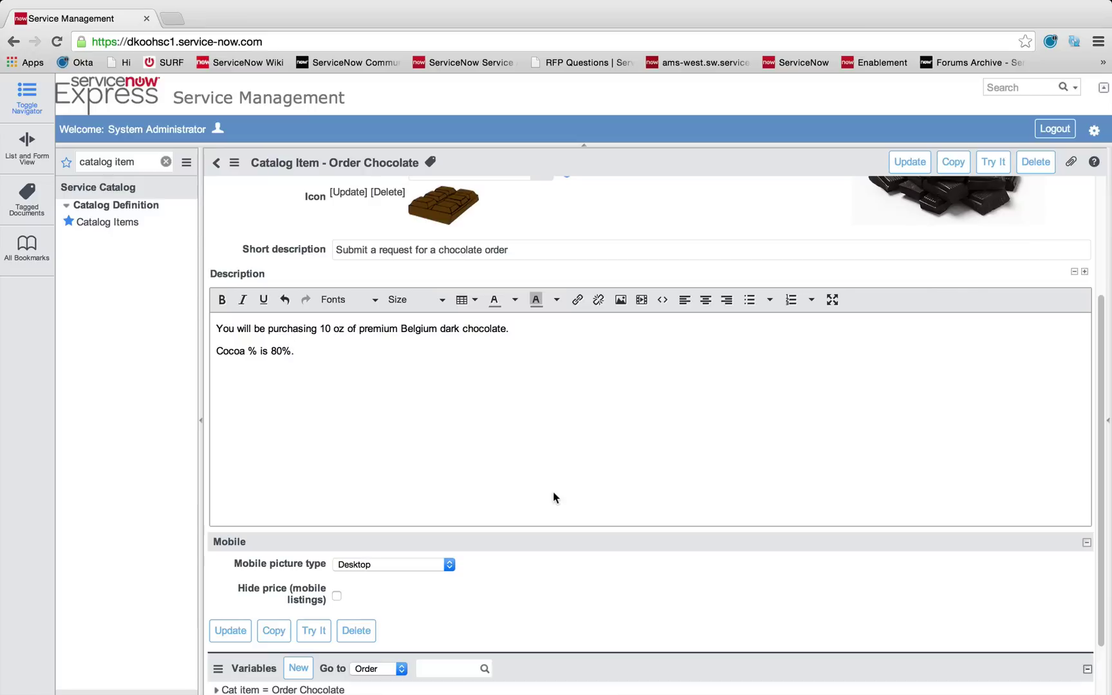
Leave the execution plan as DEFAULT and save the Order Chocolate catalog item
scroll(553, 498, "down", 2)
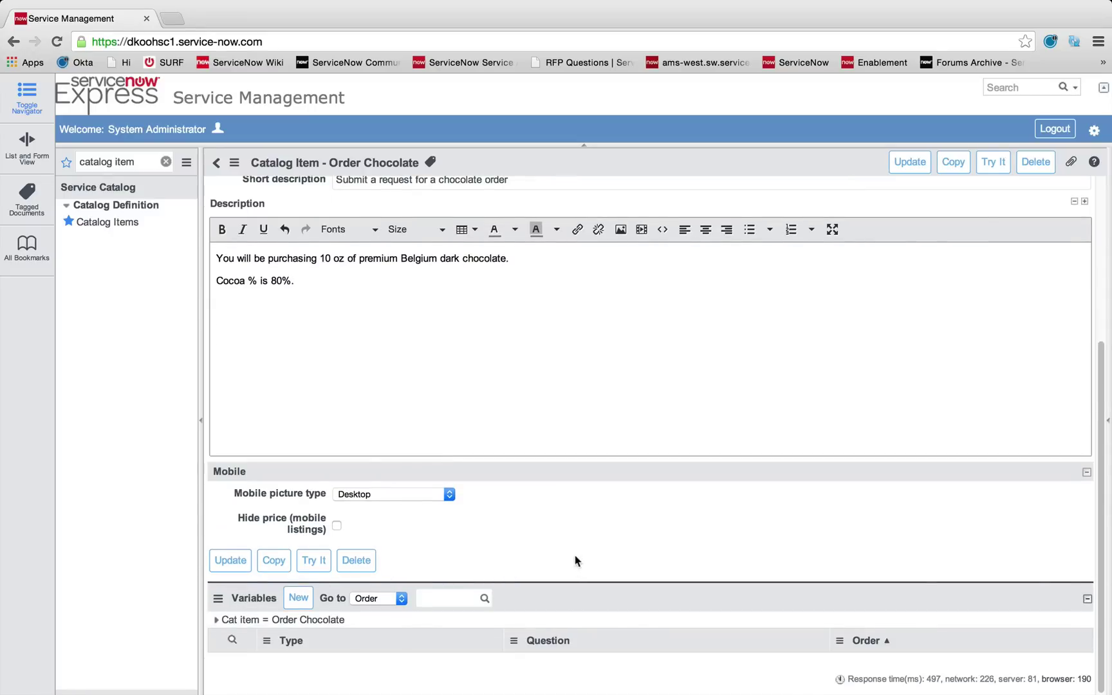
scroll(583, 556, "up", 9)
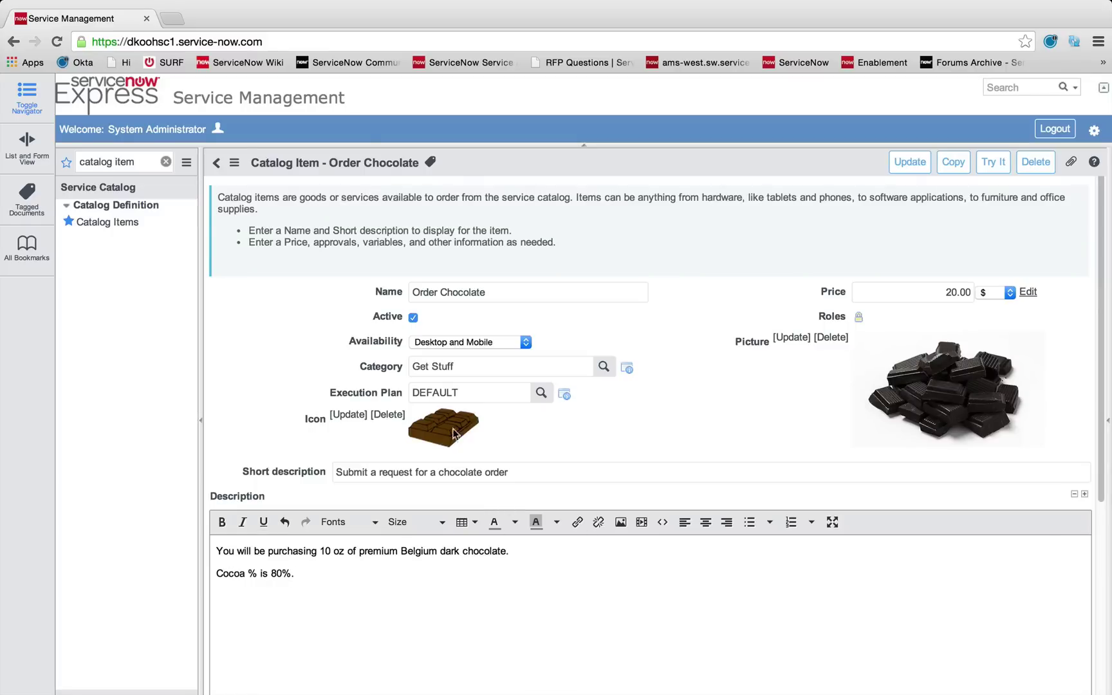
left_click_drag(464, 394, 414, 394)
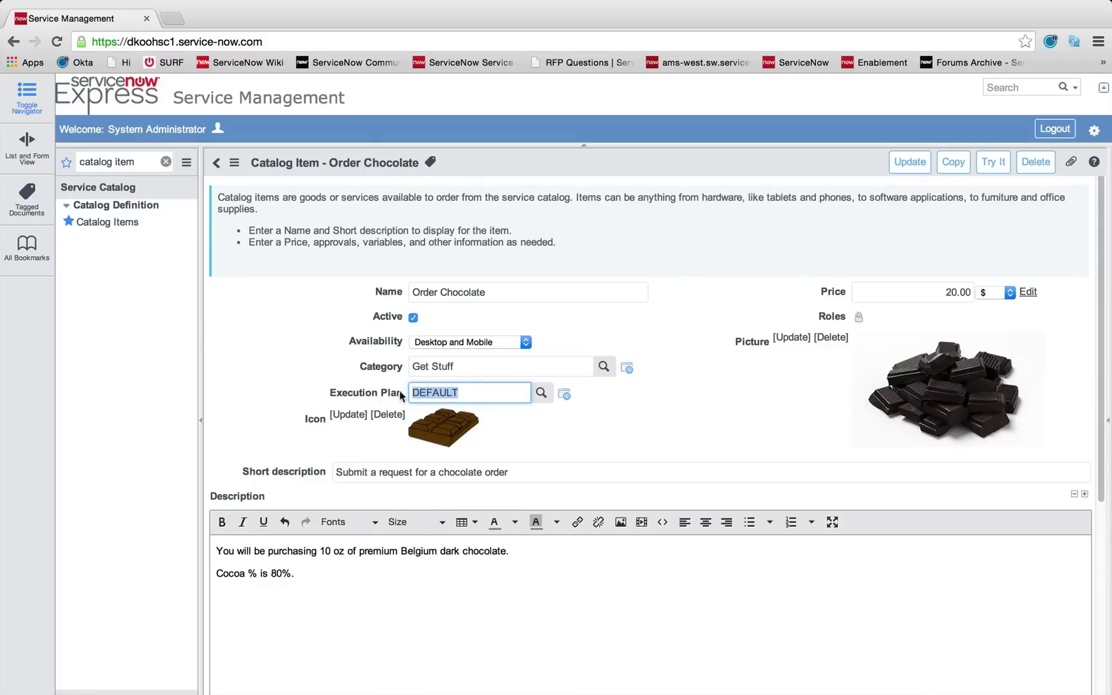
left_click(633, 435)
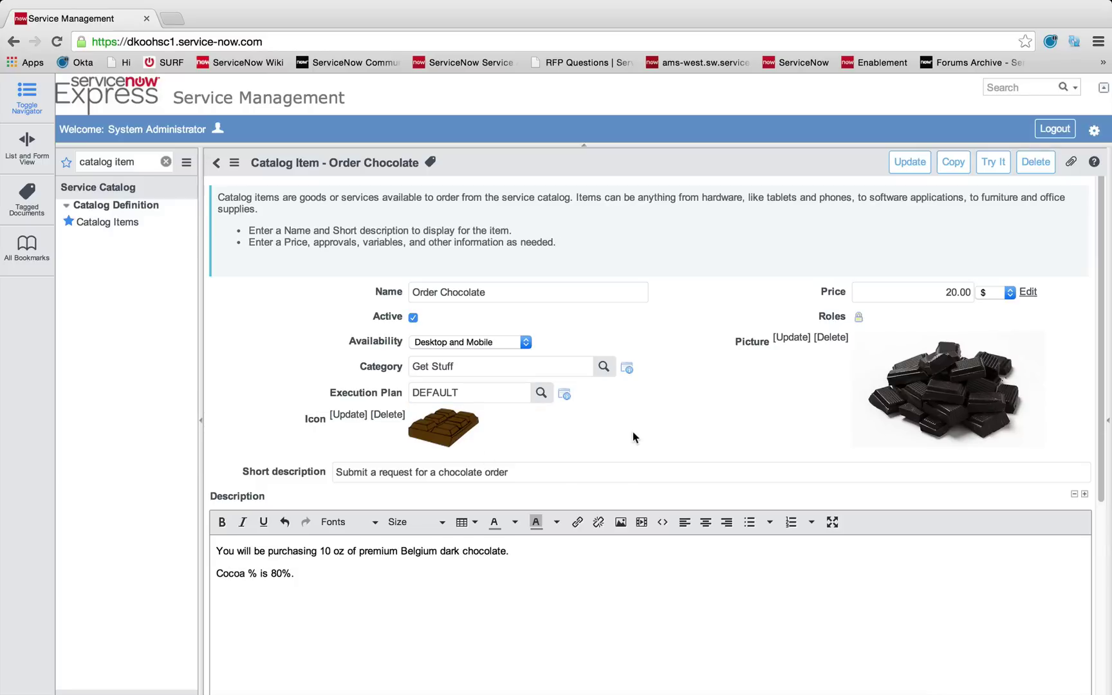
scroll(633, 436, "down", 5)
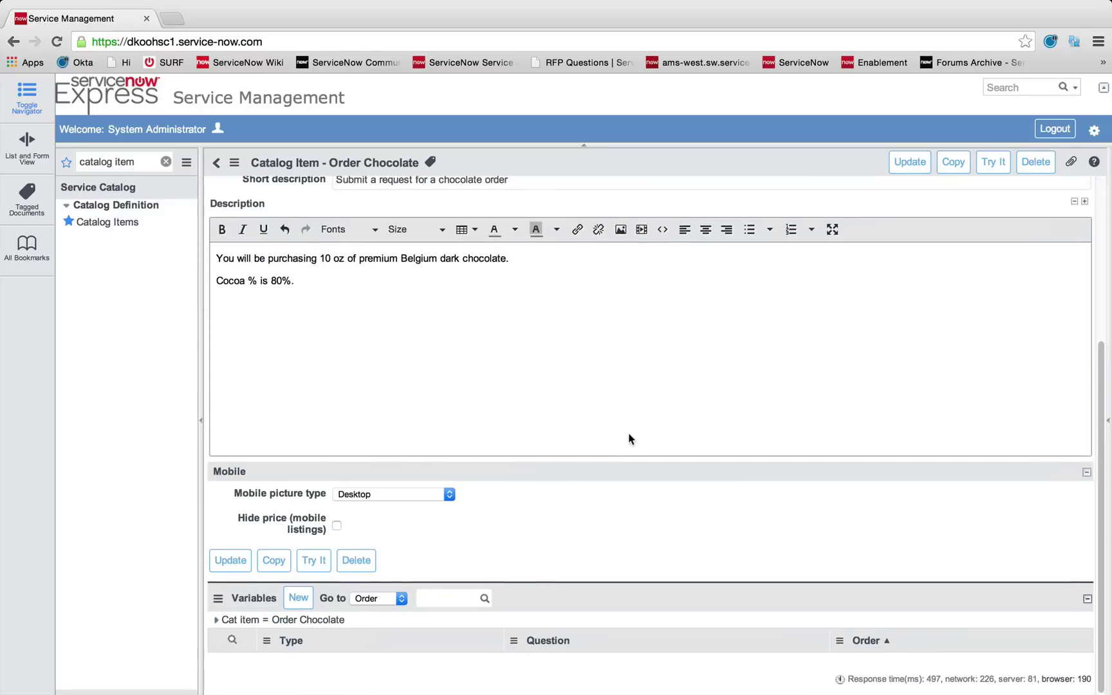
right_click(523, 169)
left_click(544, 172)
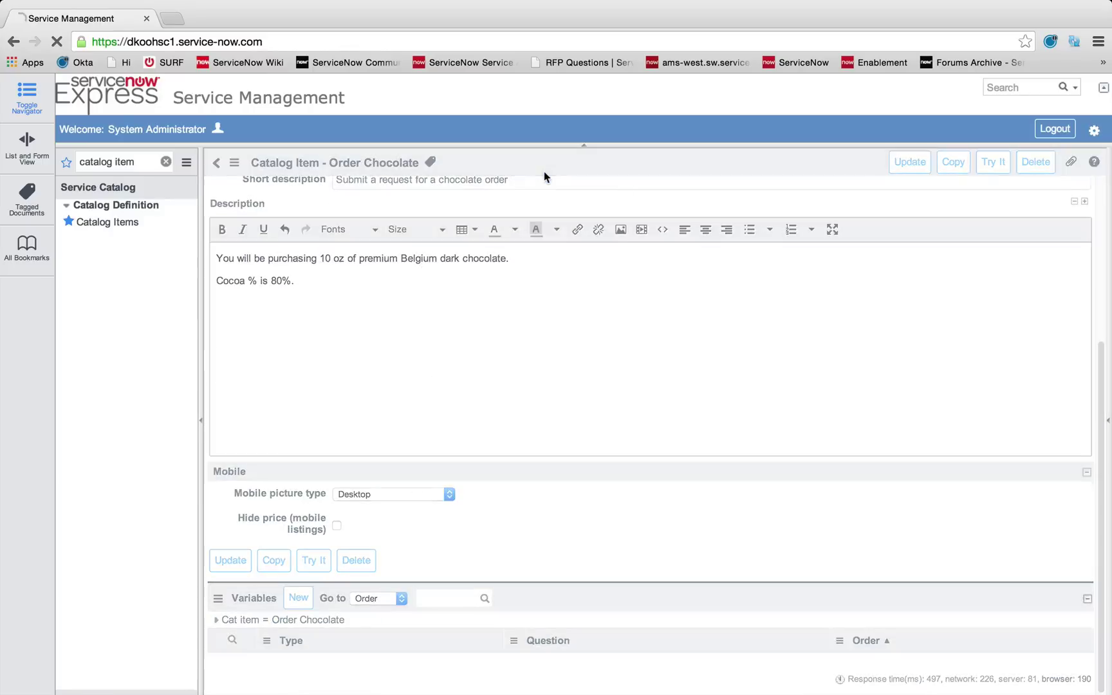
scroll(571, 288, "down", 5)
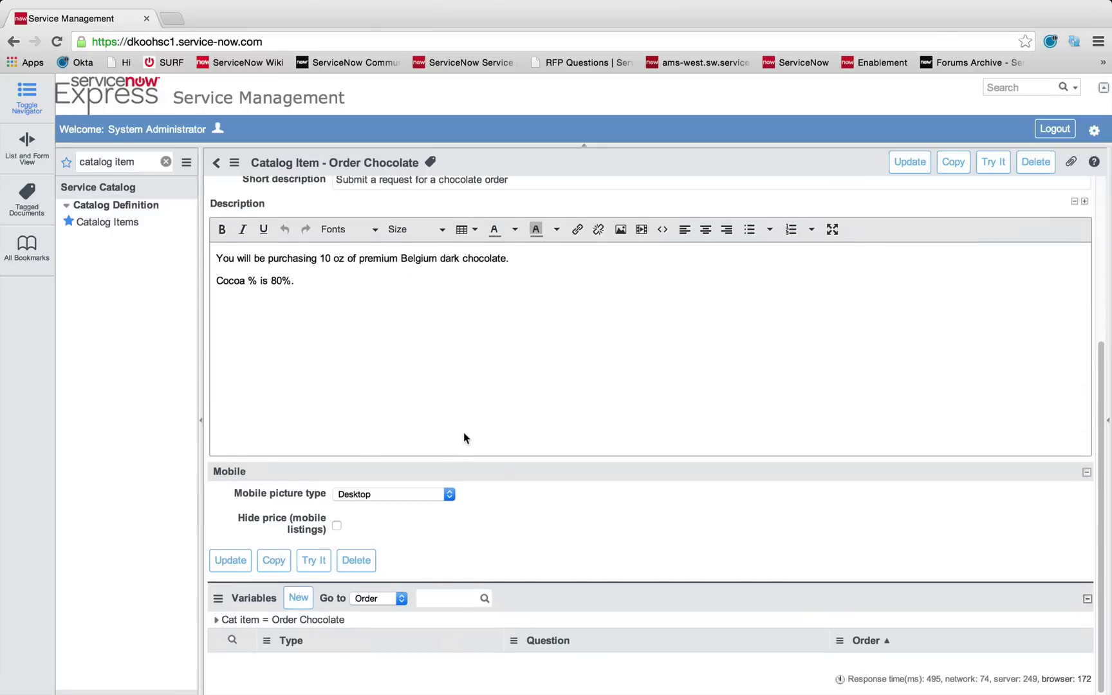
Create and submit a new variable with the question 'Order comment:'
left_click(298, 599)
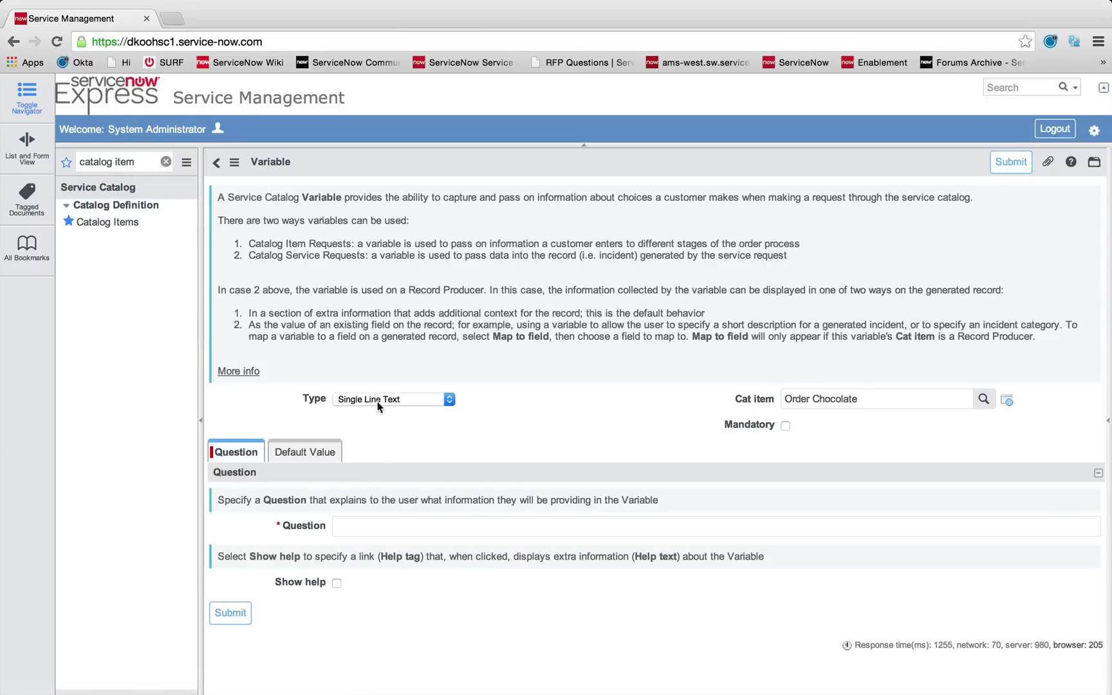
left_click(376, 523)
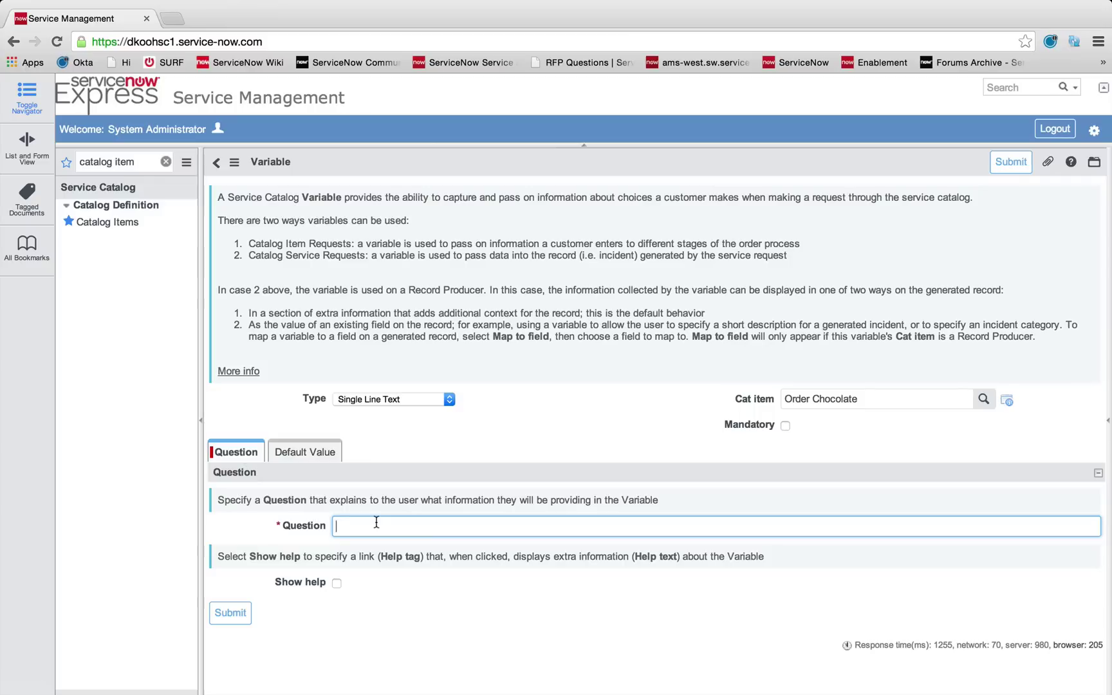
type("Order comment:")
left_click(226, 613)
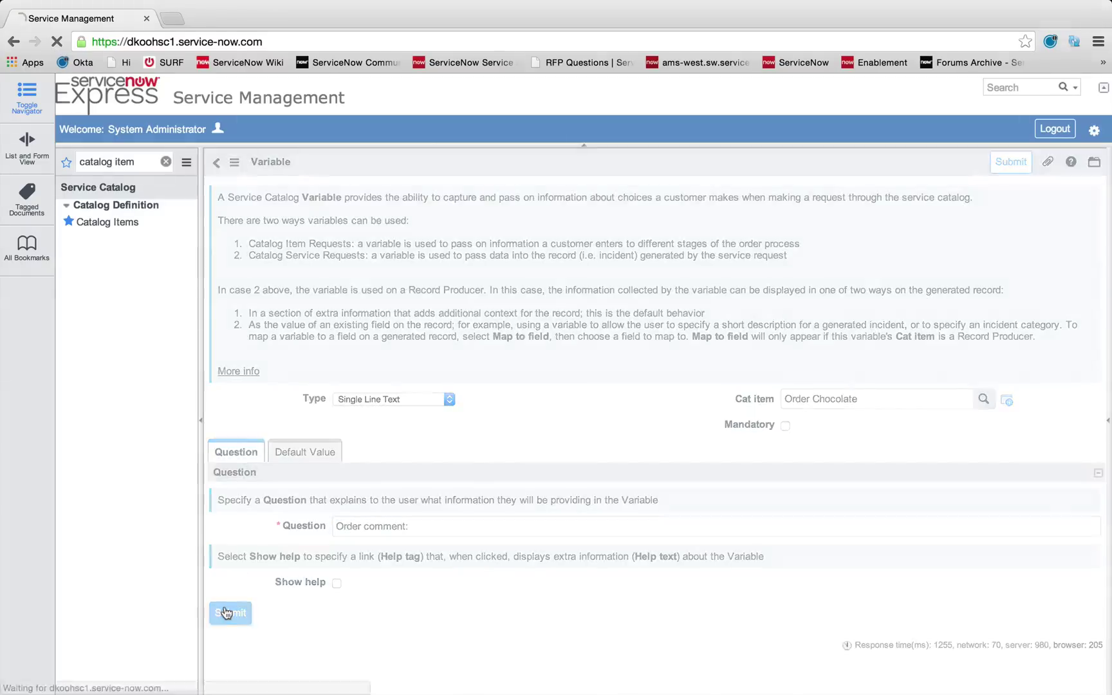
scroll(429, 558, "down", 10)
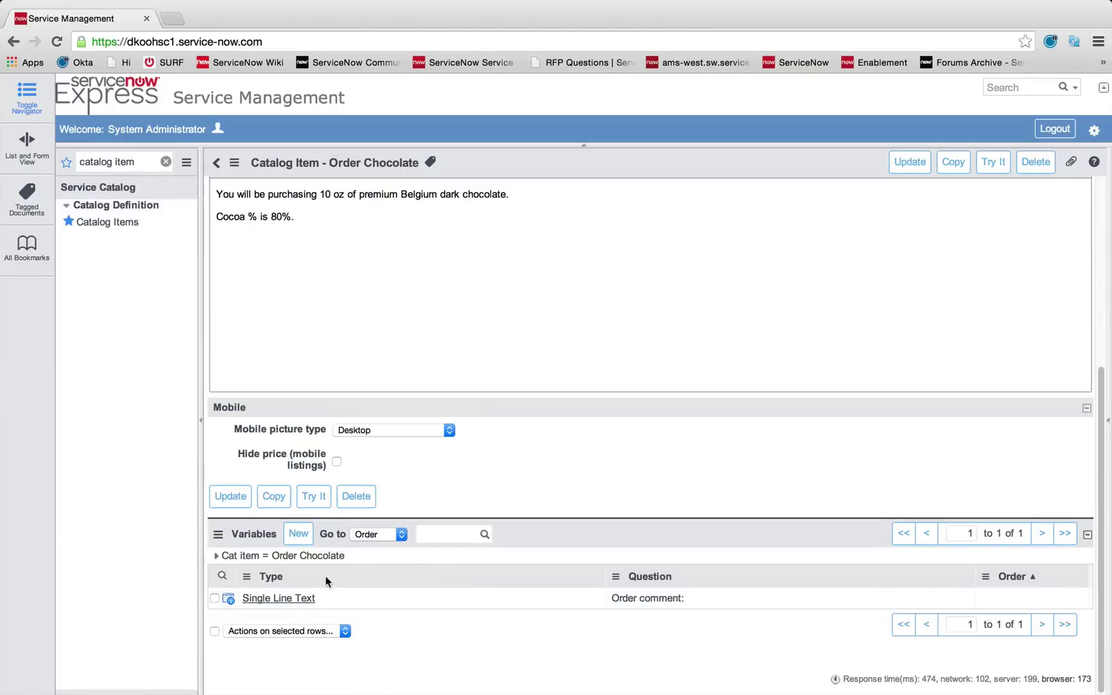
Start a new Reference-type variable with the question 'Shipping location'
left_click(298, 534)
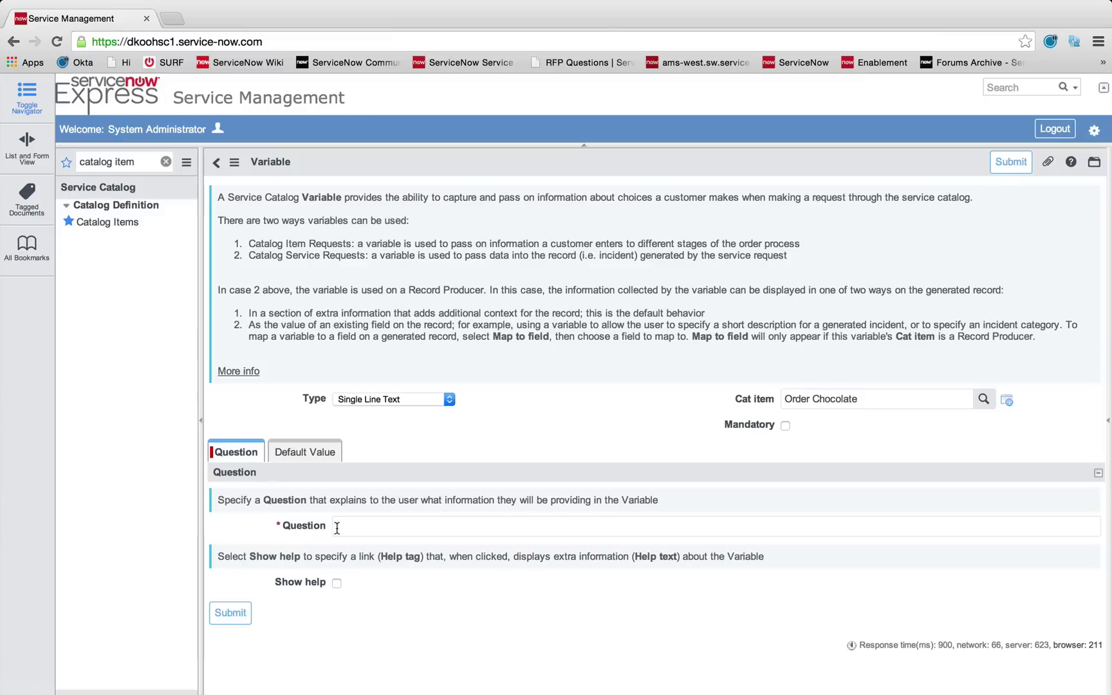
left_click(377, 400)
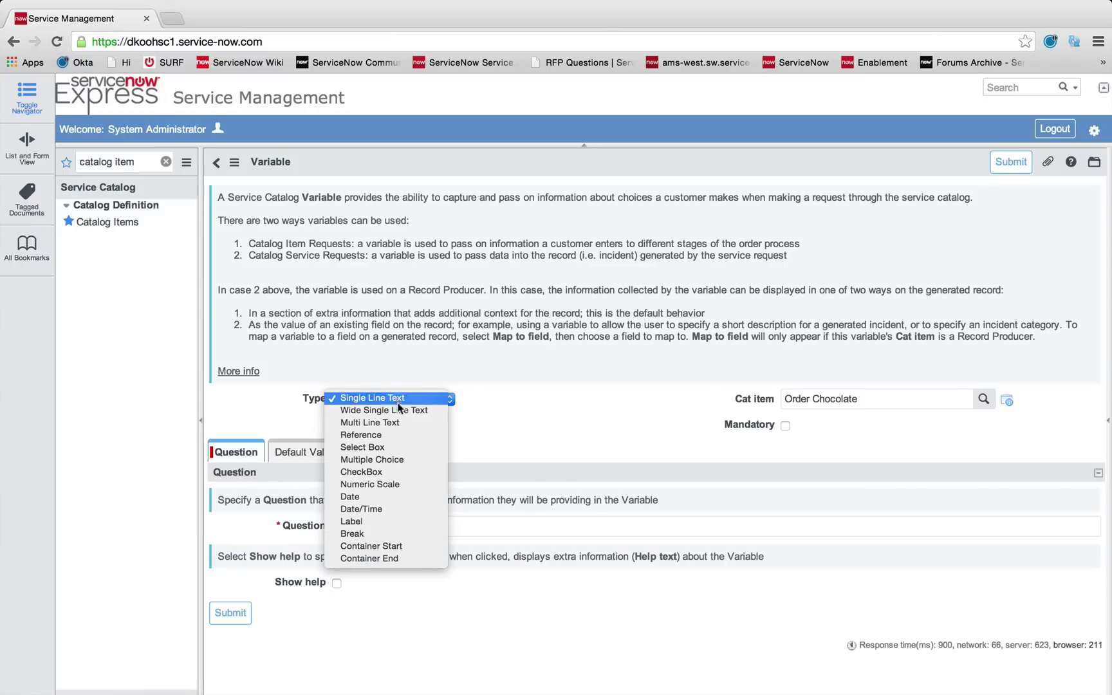
left_click(400, 438)
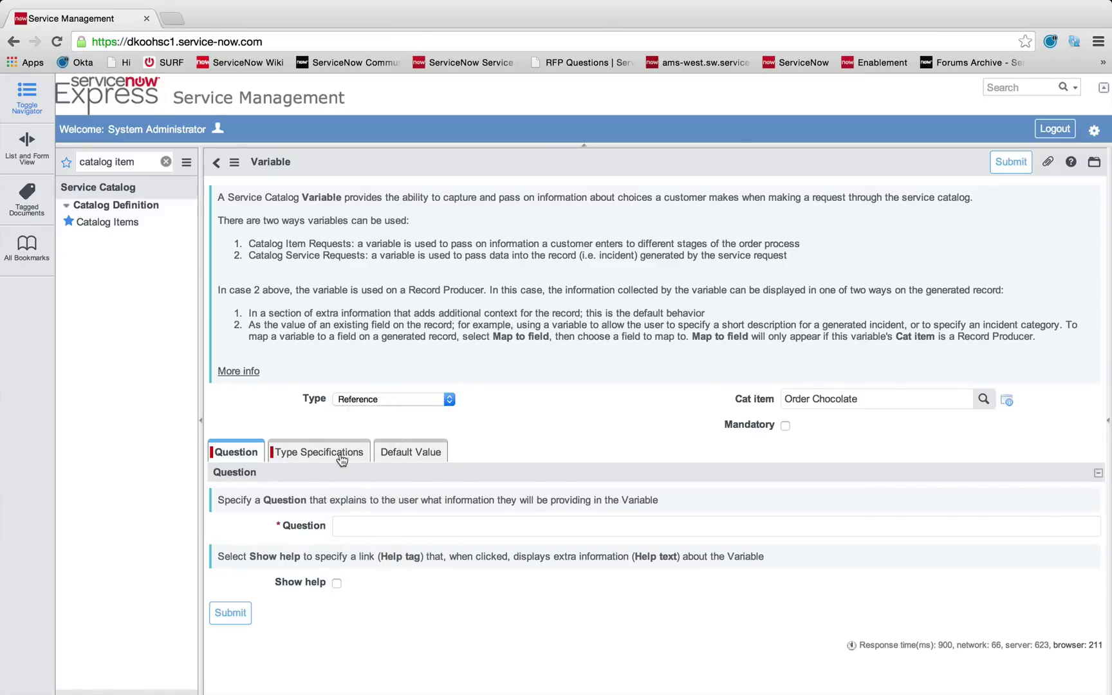
left_click(366, 527)
type("Wh")
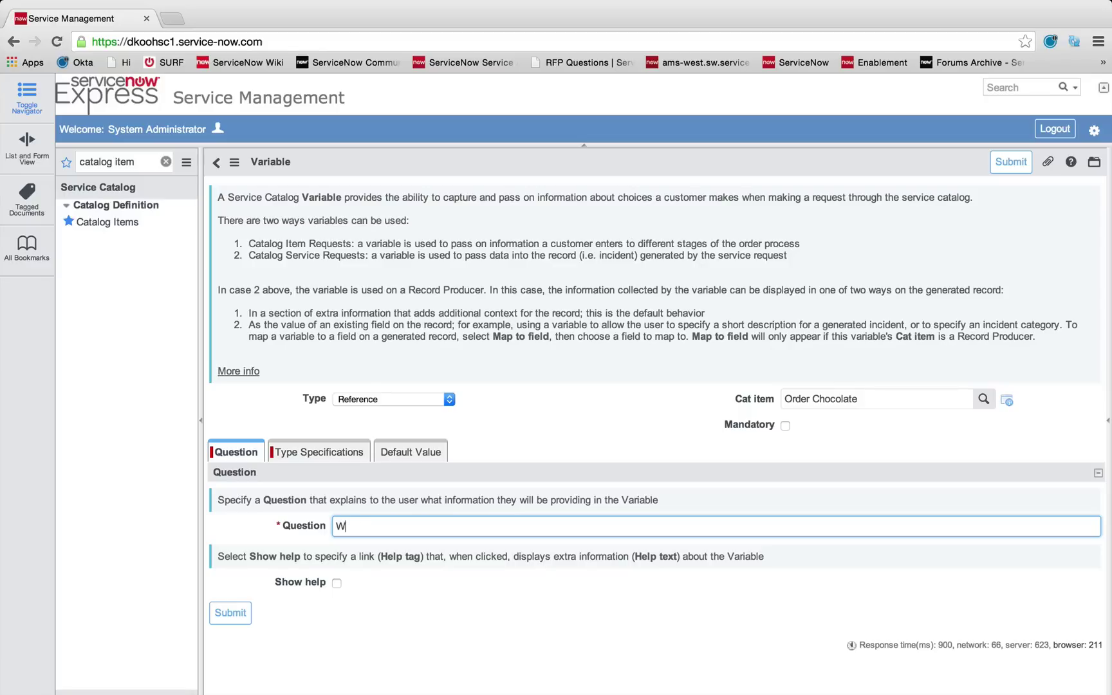
key("BackSpace")
key("BackSpace")
type("Shipping locatio")
Point the variable's reference at the Location table and submit it
left_click(308, 452)
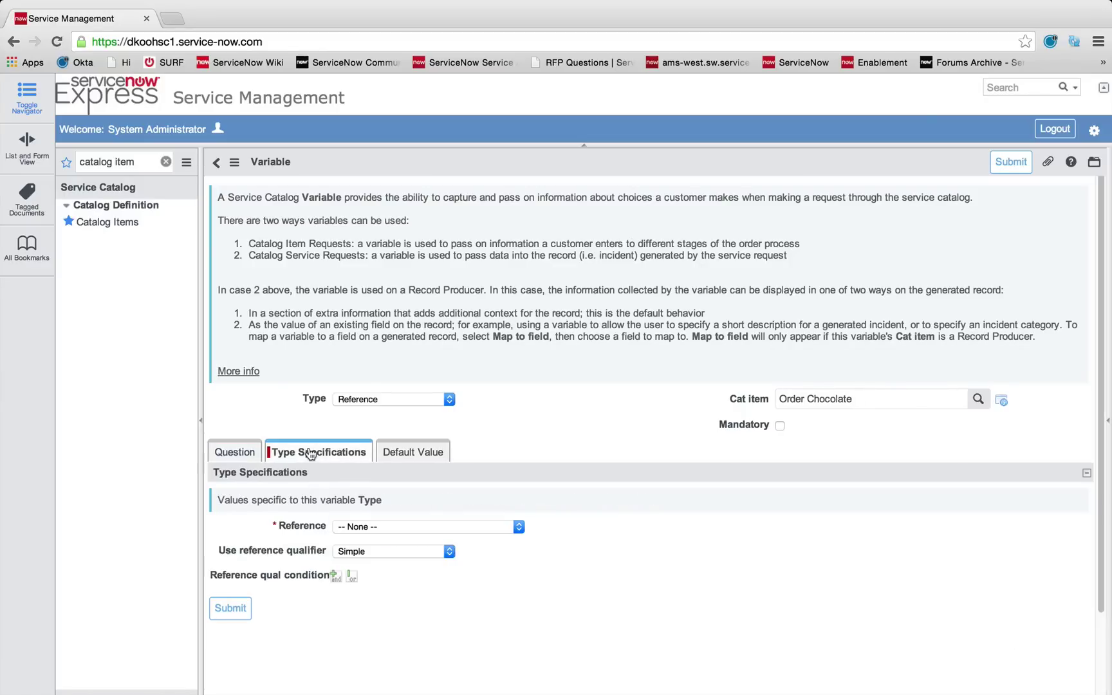
left_click(383, 528)
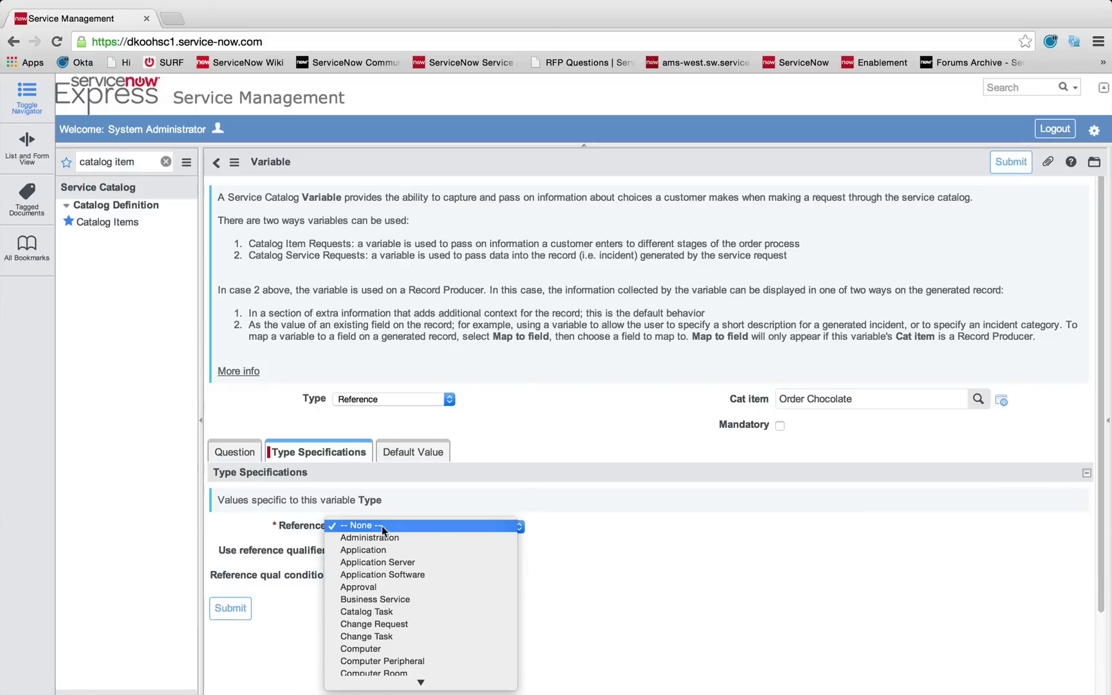
scroll(382, 526, "down", 3)
left_click(373, 669)
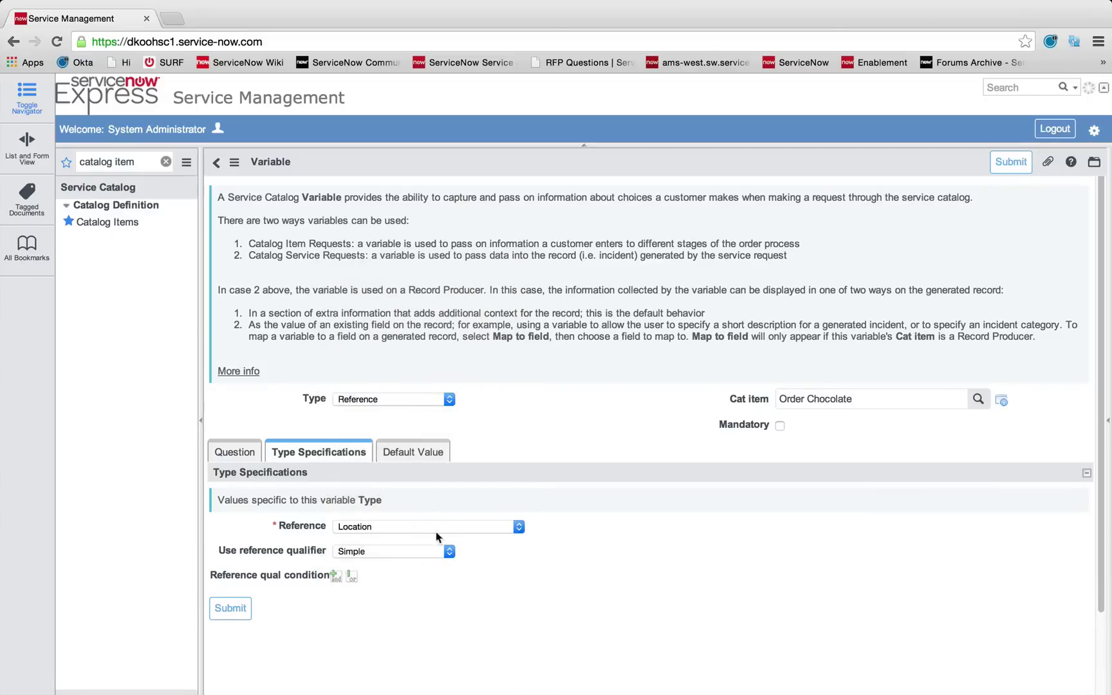
left_click(230, 631)
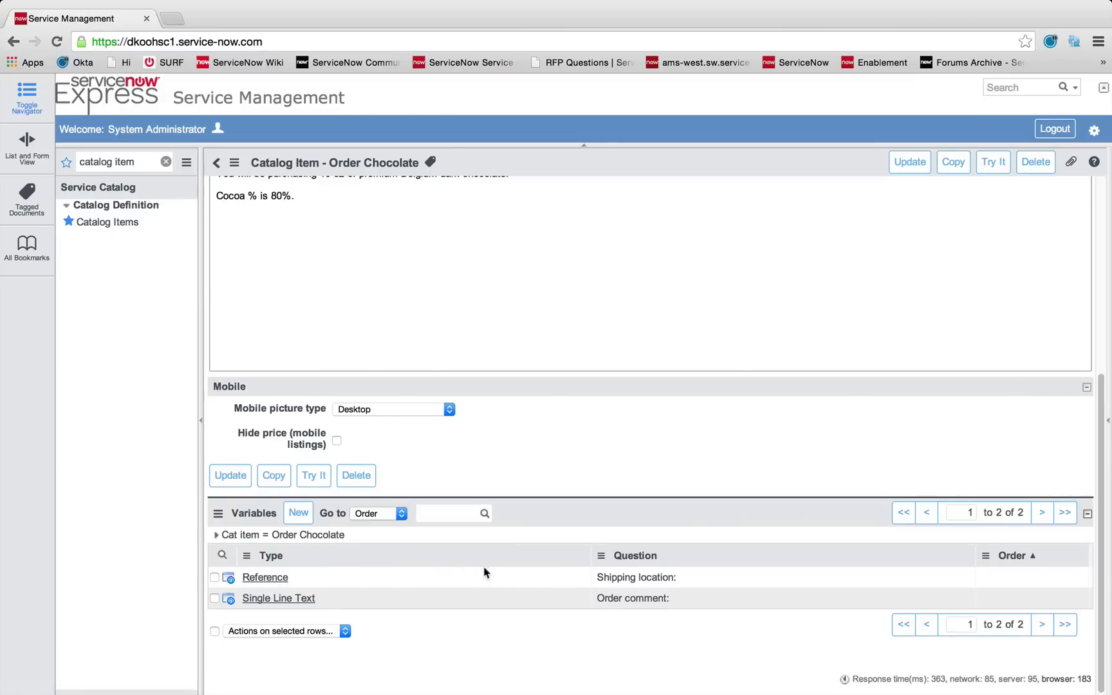
Start a new CheckBox variable with the question 'Double Order size'
left_click(310, 515)
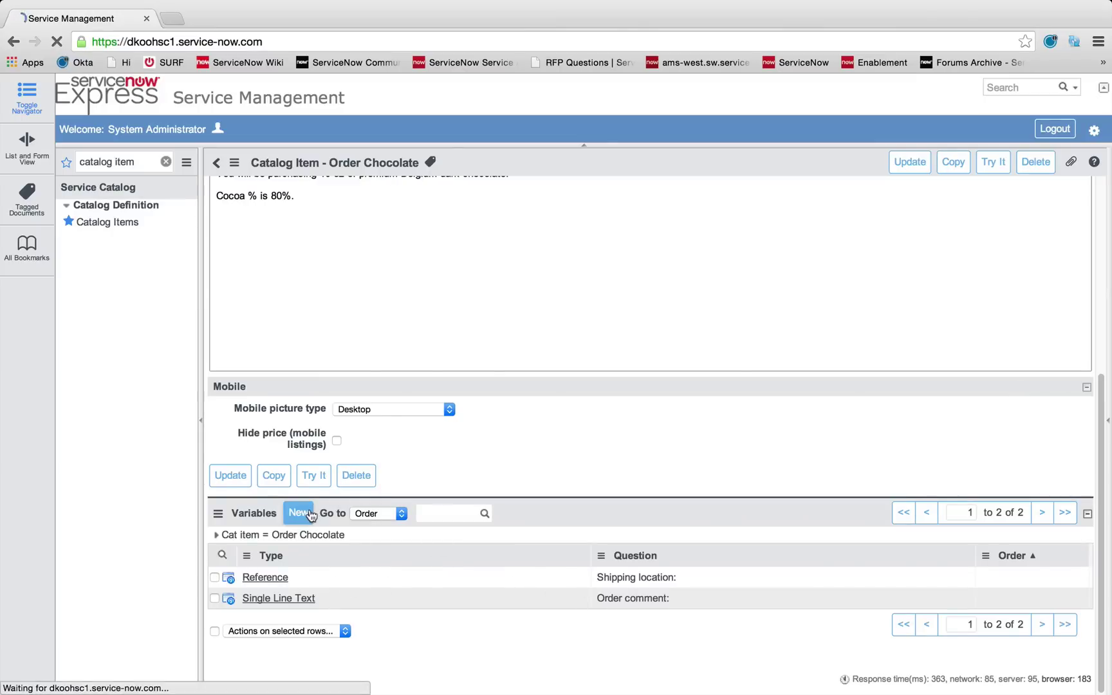
left_click(373, 399)
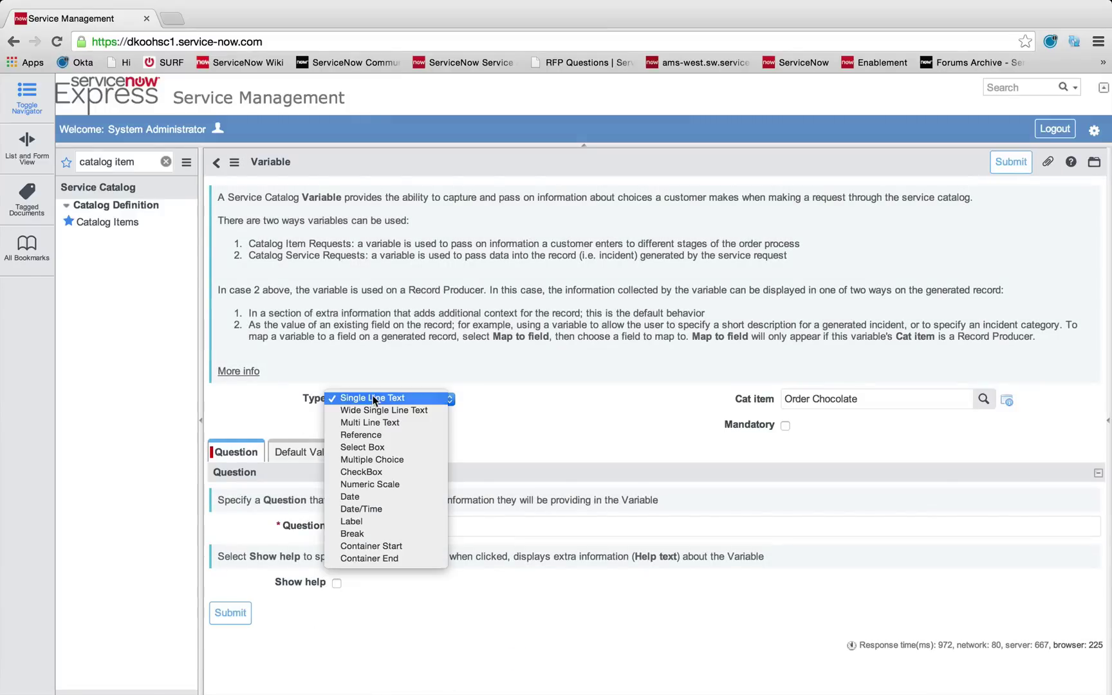
left_click(397, 472)
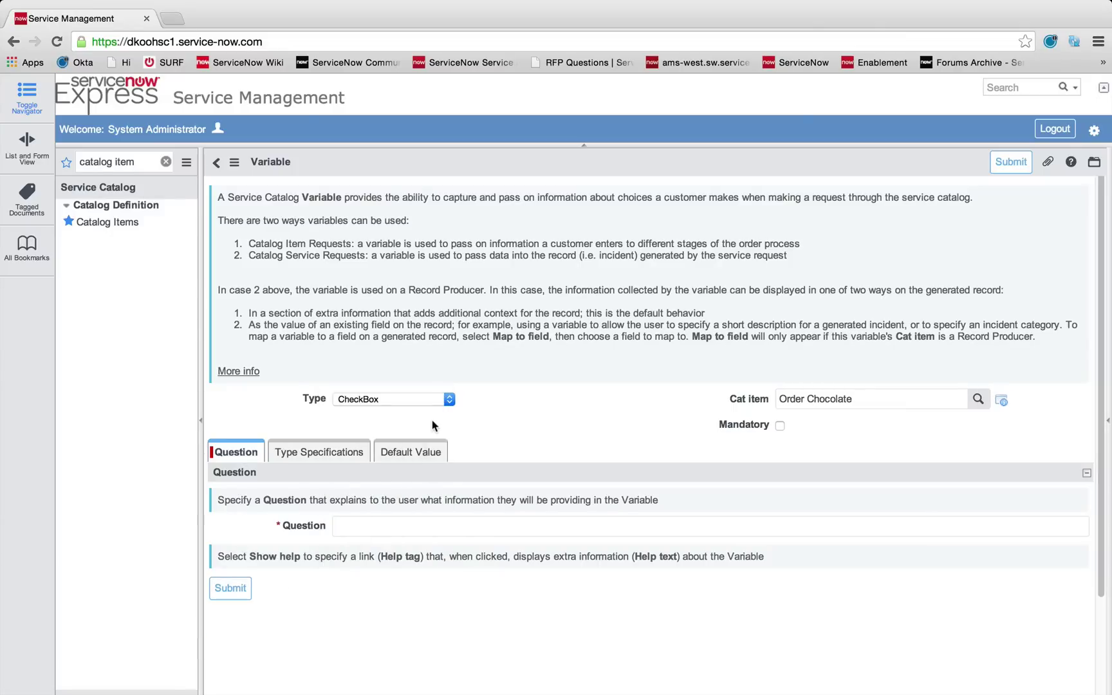
left_click(380, 521)
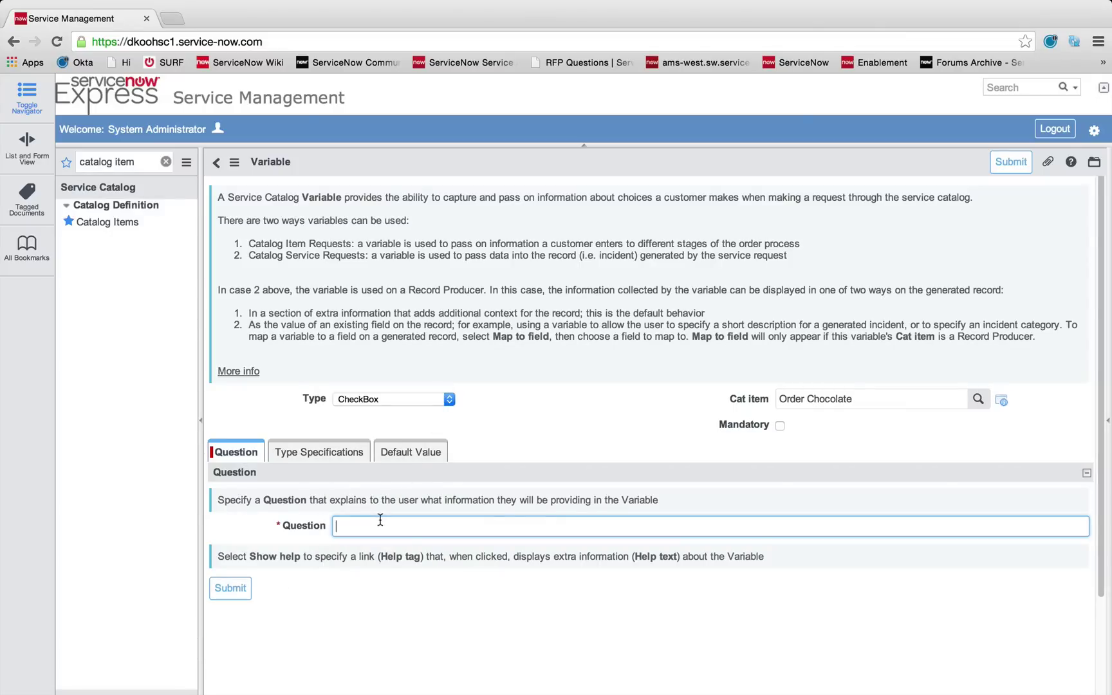
type("Double Order size:")
Set the checkbox's price if checked to 15
left_click(321, 458)
left_click_drag(417, 532, 456, 529)
type("15")
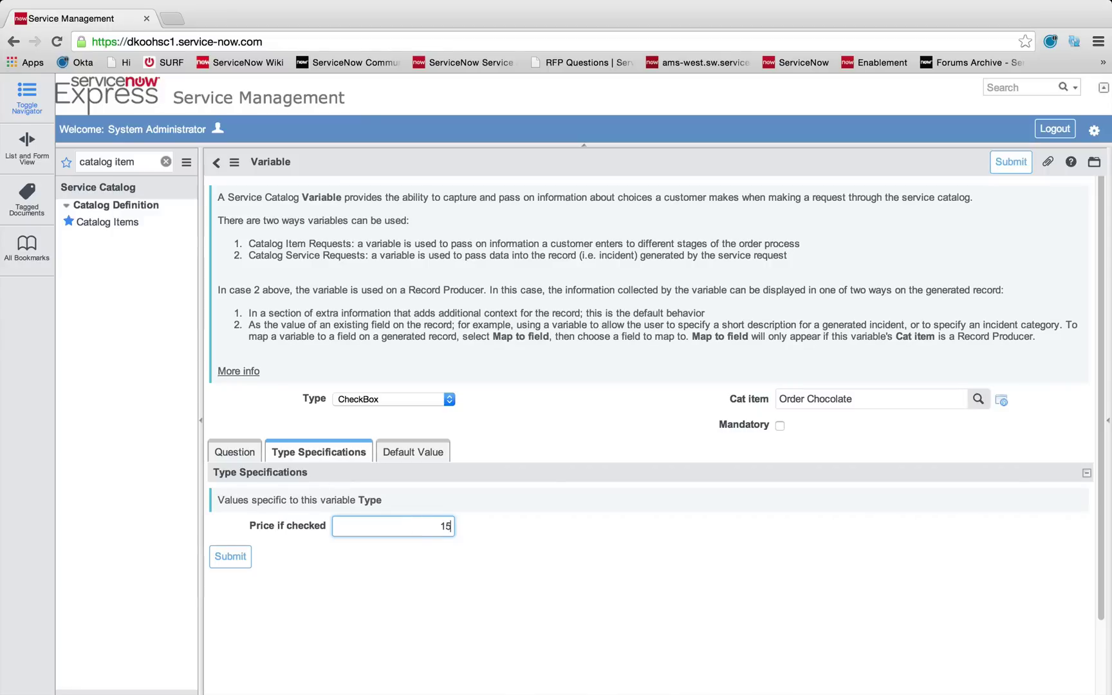
left_click(485, 546)
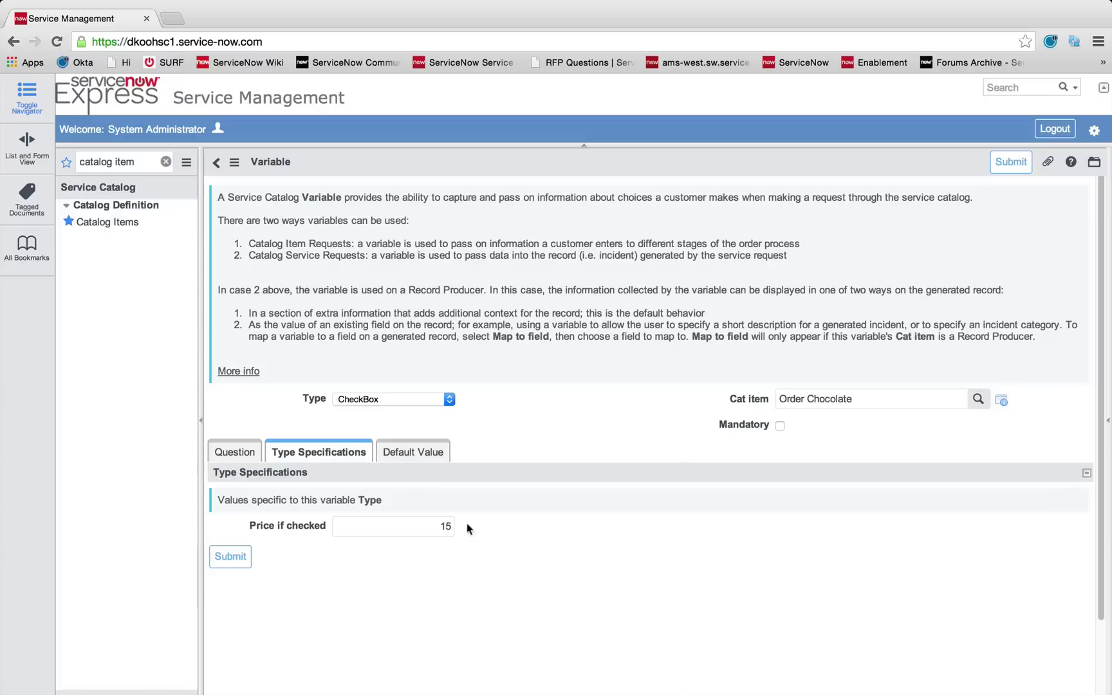
Submit the Double Order size variable, then give the variables order values 10, 20 and 30
left_click(224, 558)
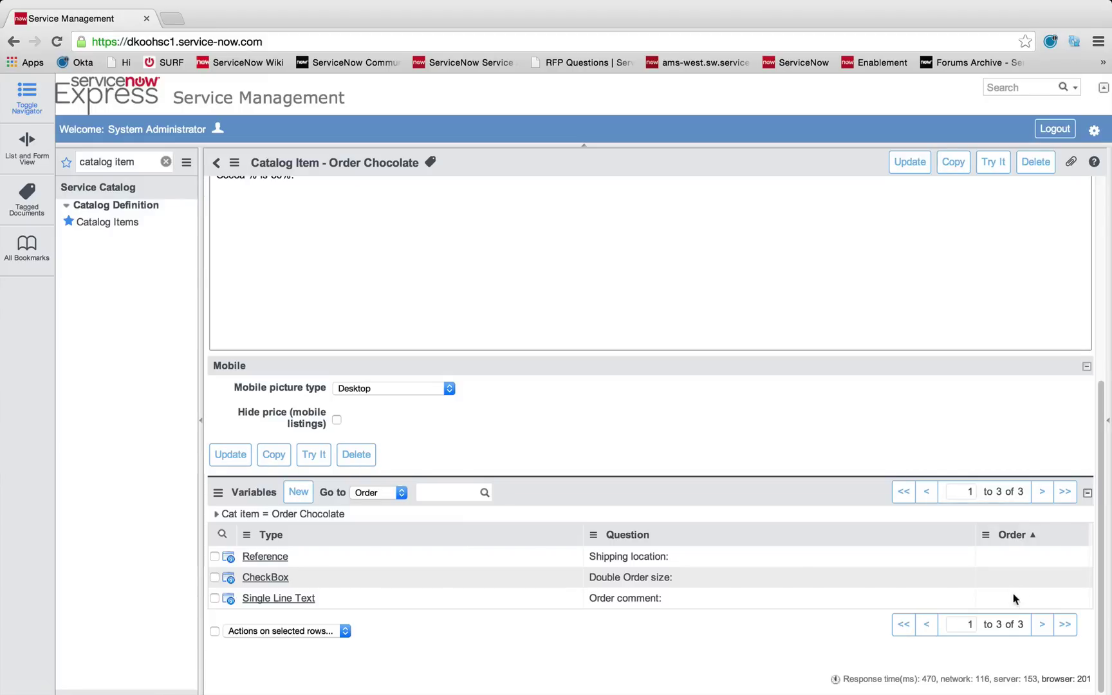
double_click(1017, 560)
type("10")
left_click(1064, 557)
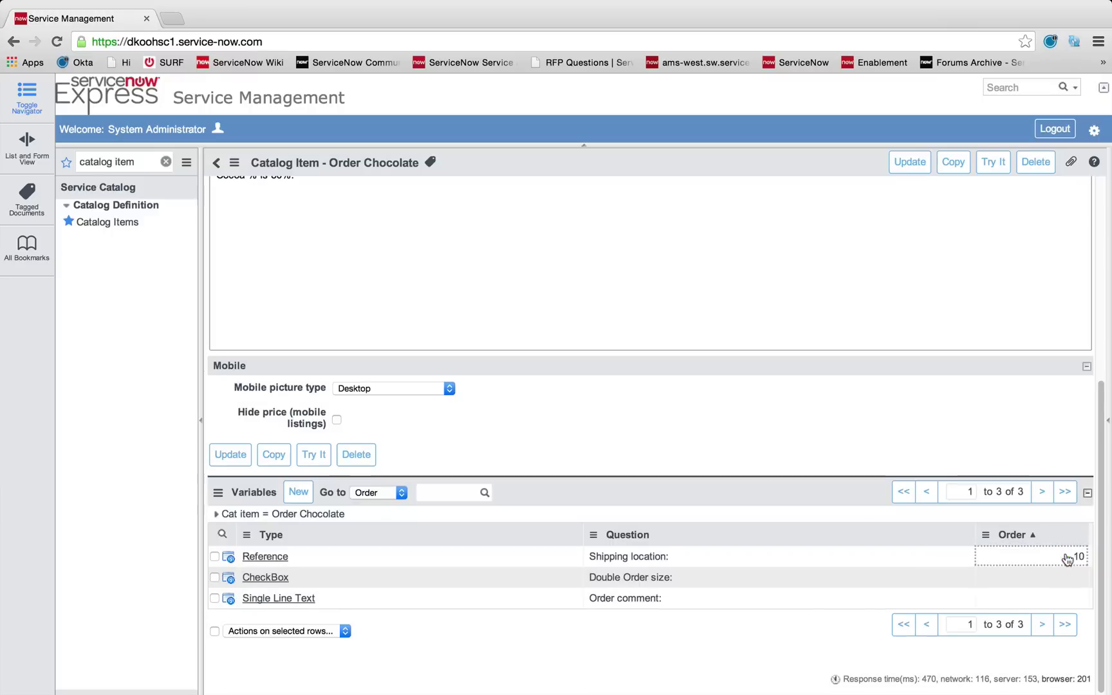
double_click(1032, 596)
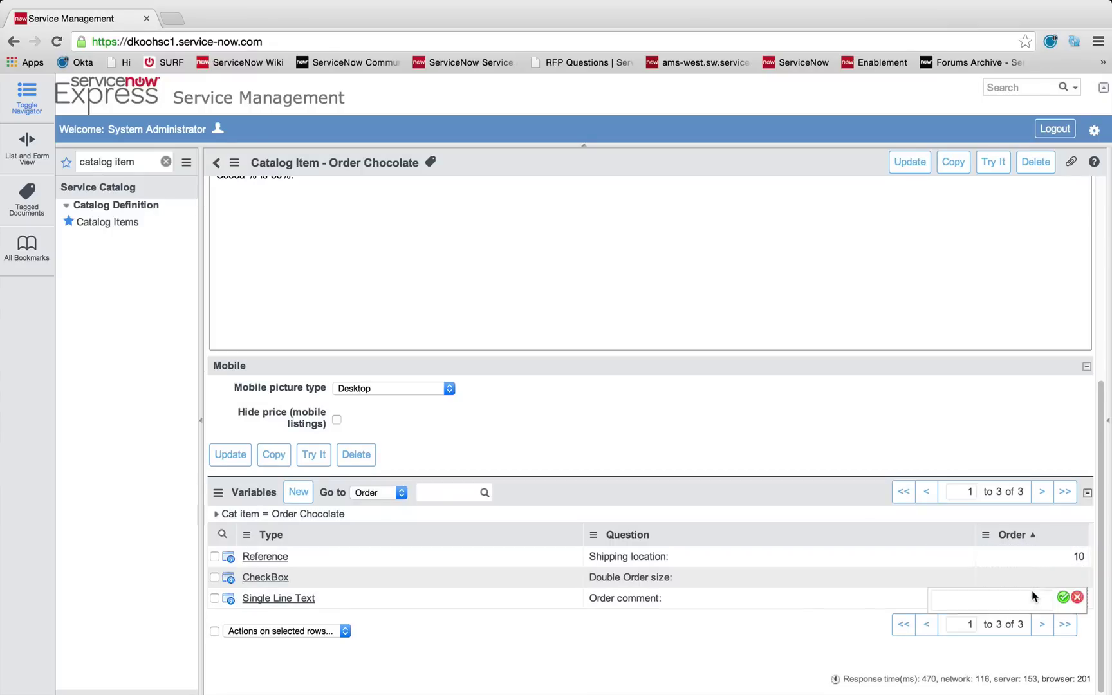
type("20")
left_click(1064, 599)
double_click(1061, 576)
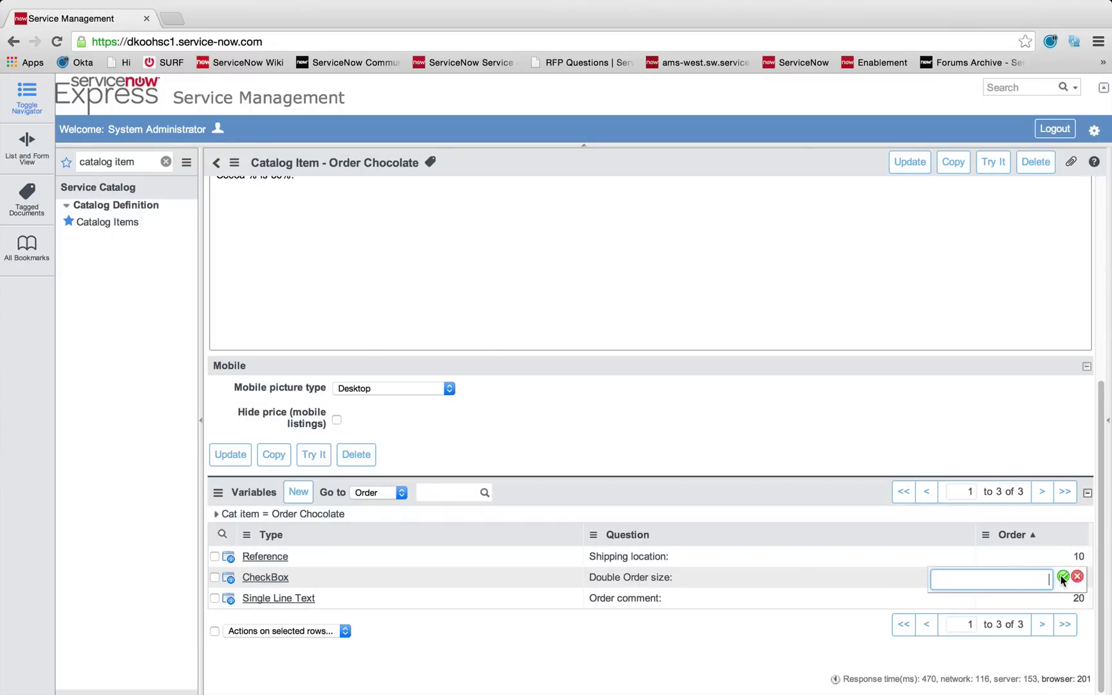
type("30")
left_click(1063, 577)
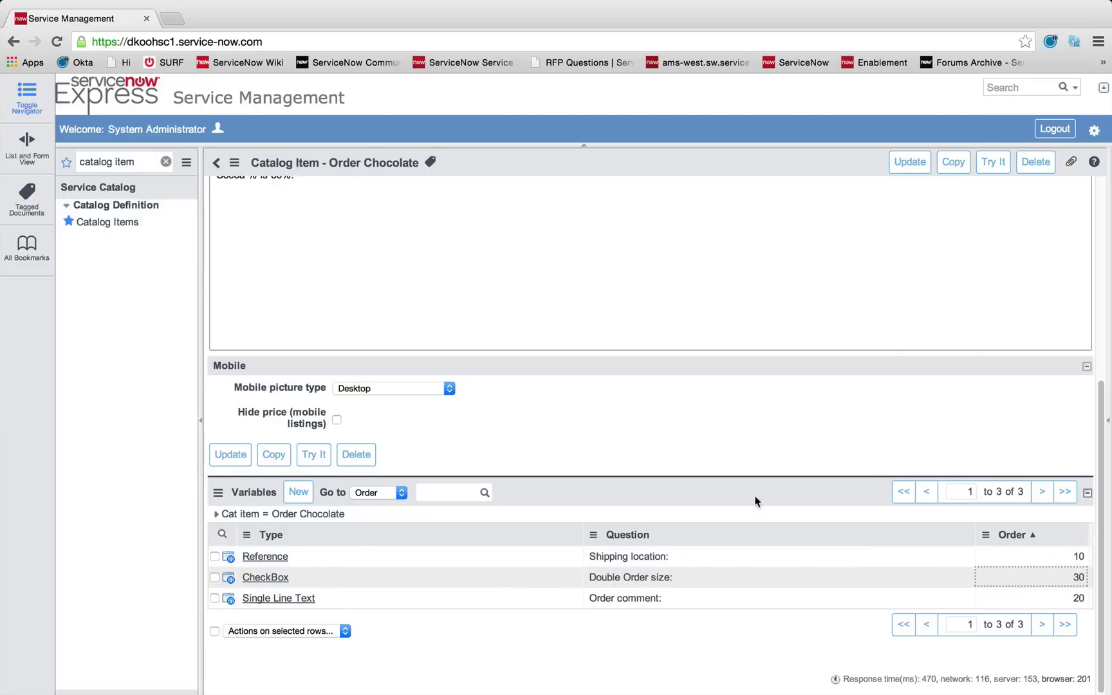
Save the Order Chocolate catalog item from the form header's menu
scroll(764, 503, "up", 10)
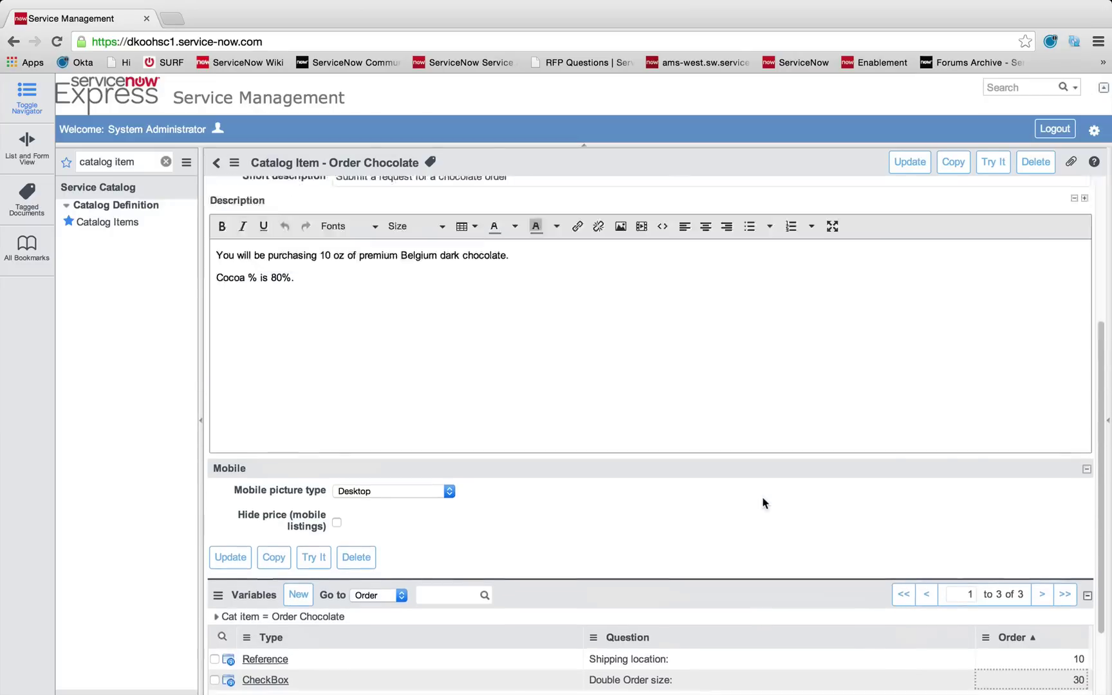
right_click(594, 162)
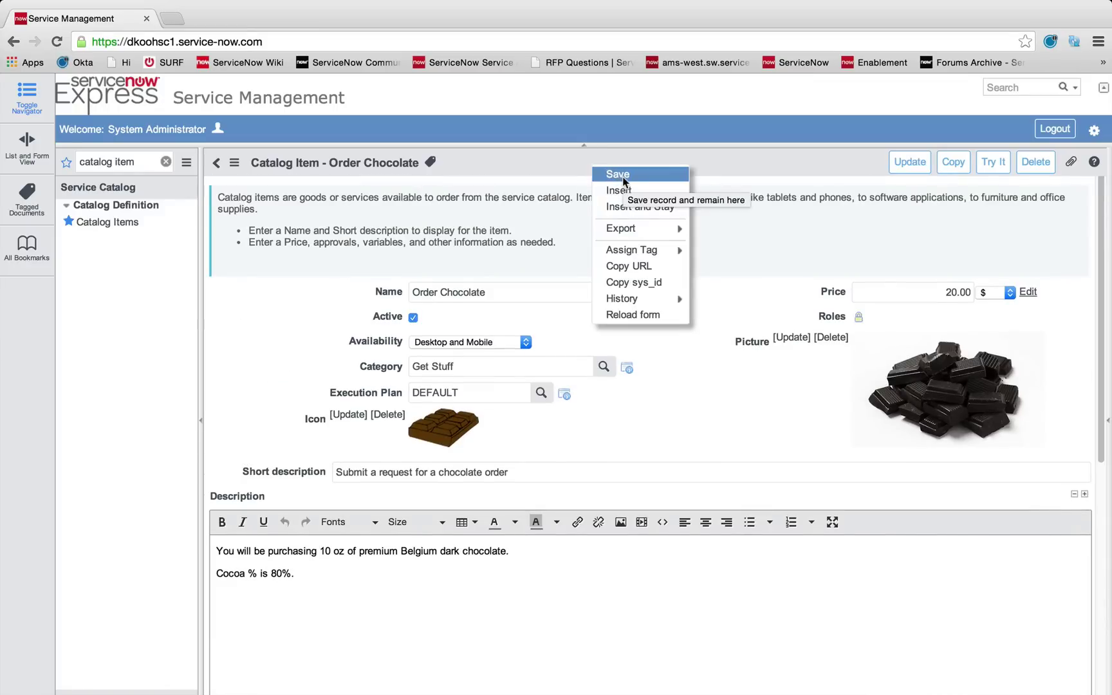
left_click(622, 174)
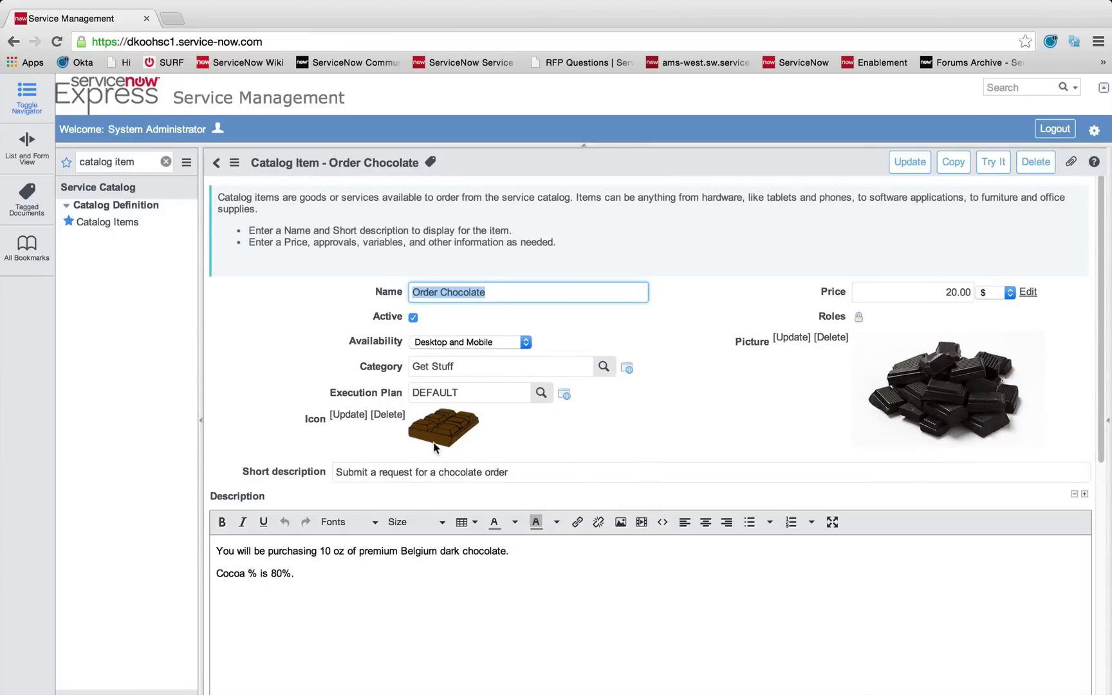
scroll(546, 398, "down", 10)
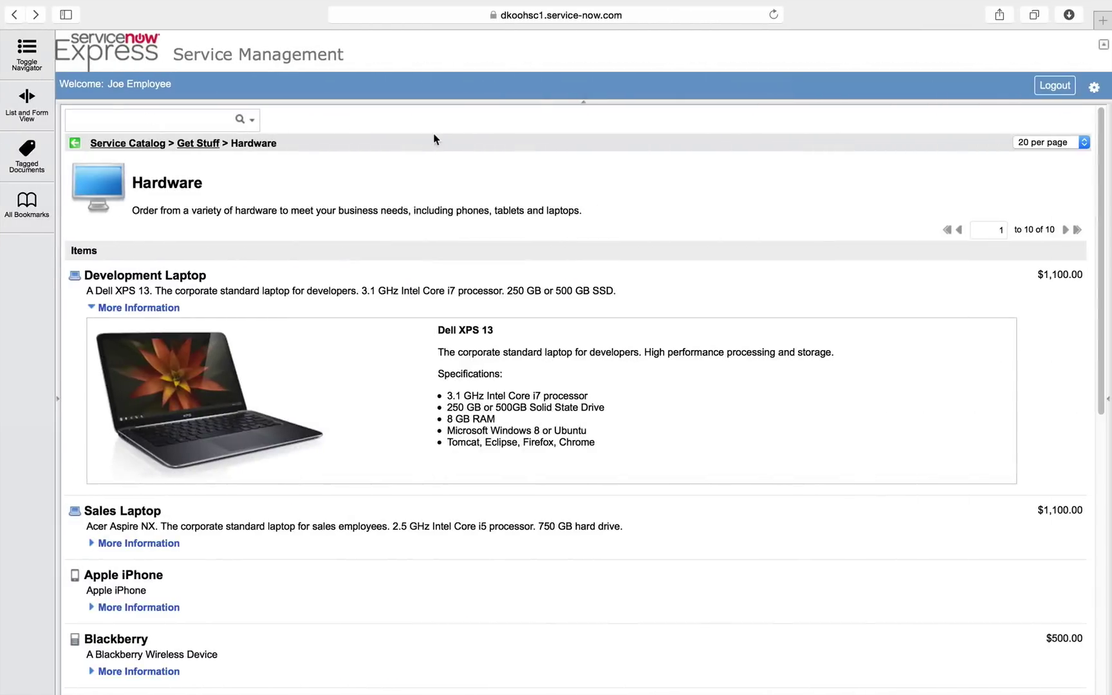
Order a Development Laptop with Ubuntu and a 500 GB drive
left_click(203, 277)
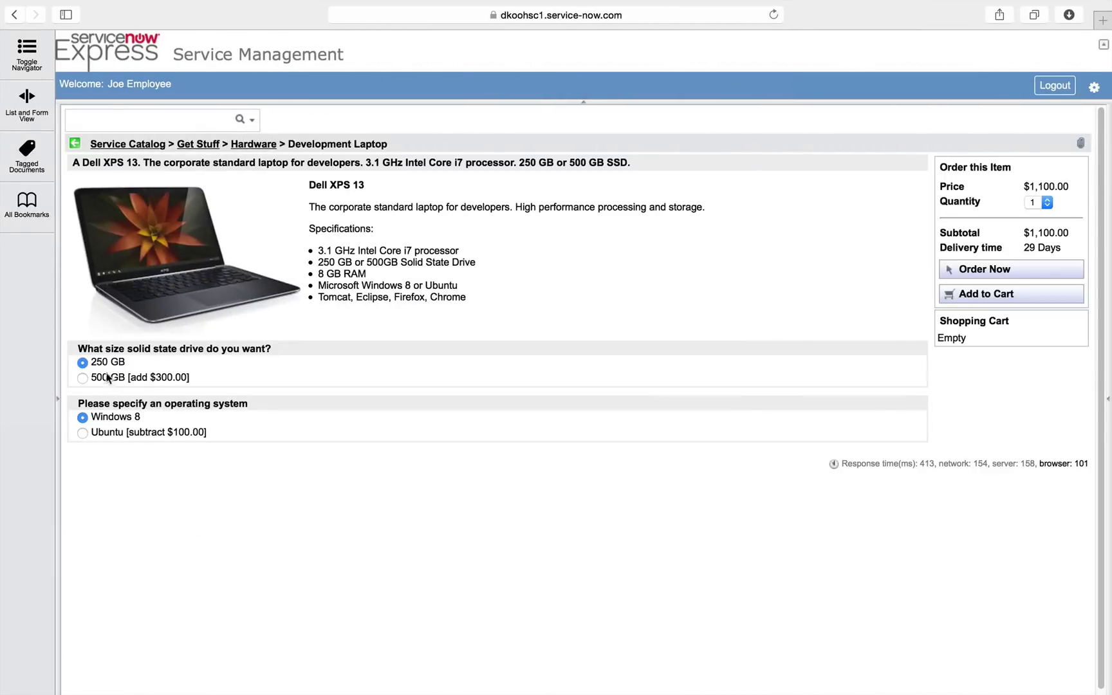
left_click(107, 433)
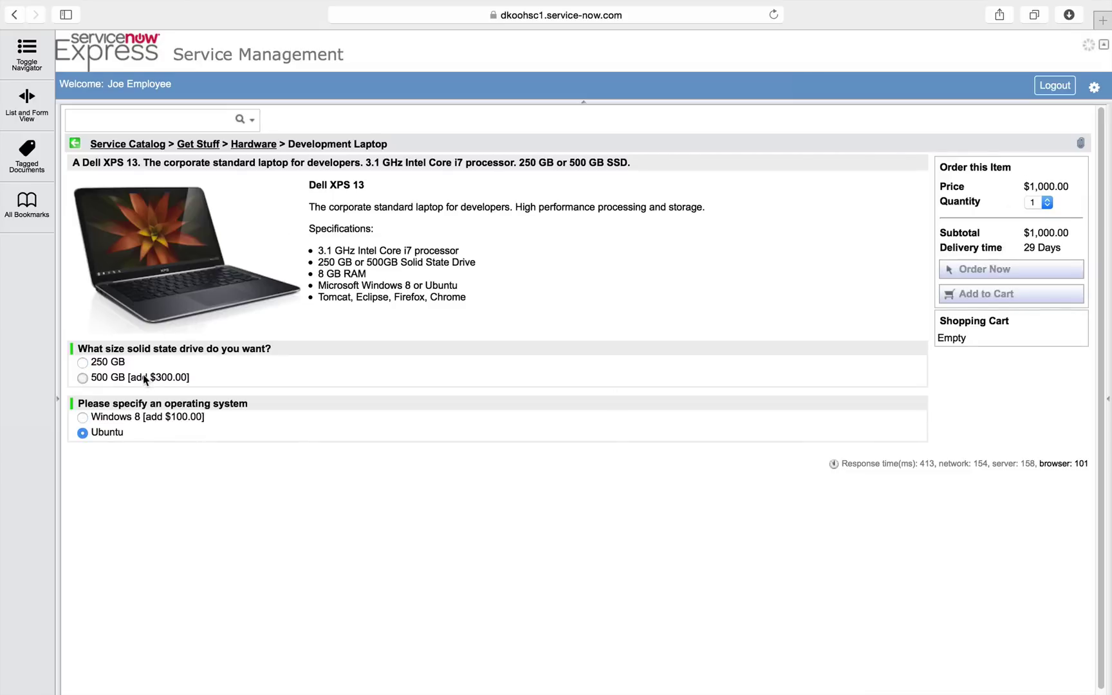
left_click(109, 378)
left_click_drag(329, 207, 415, 264)
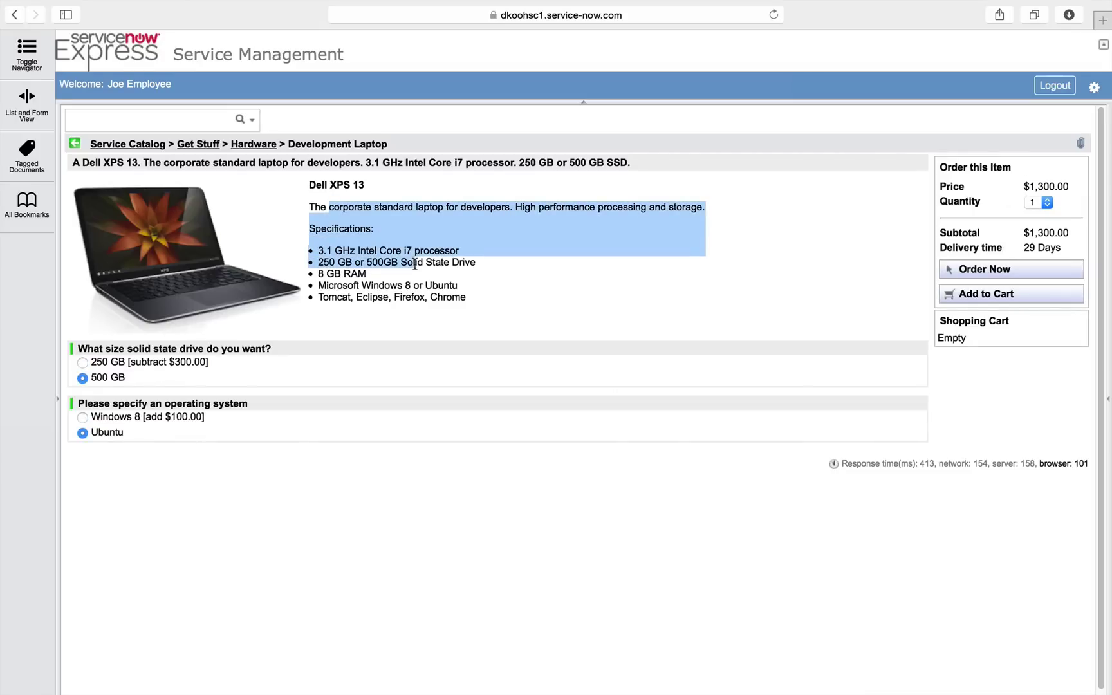
left_click(534, 278)
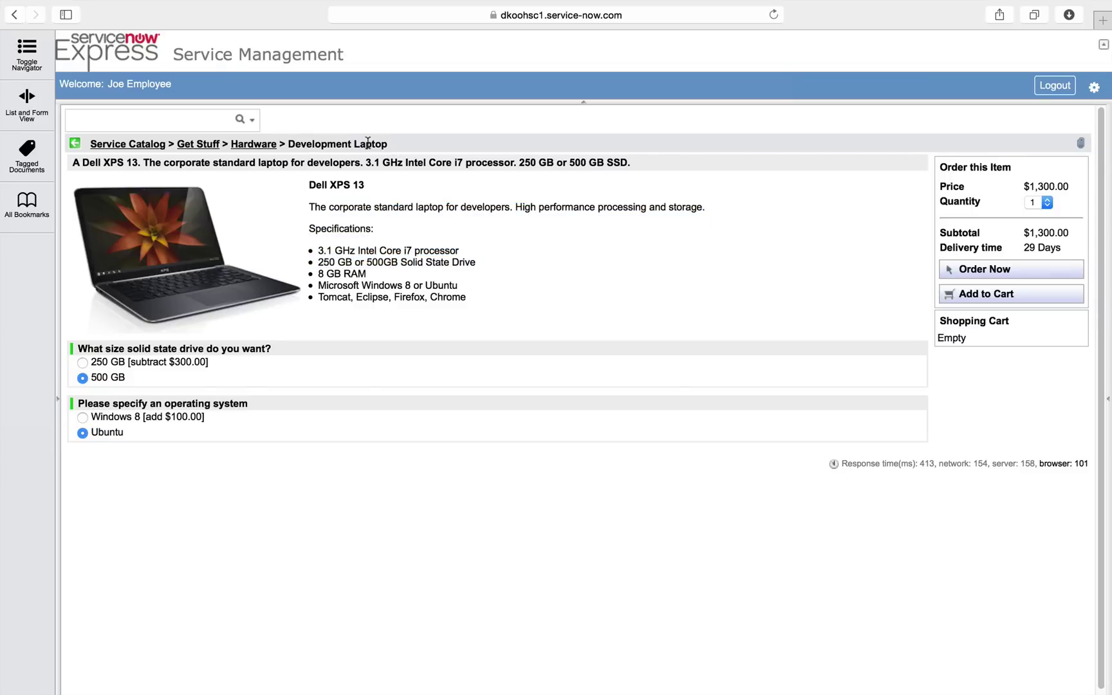
left_click(972, 268)
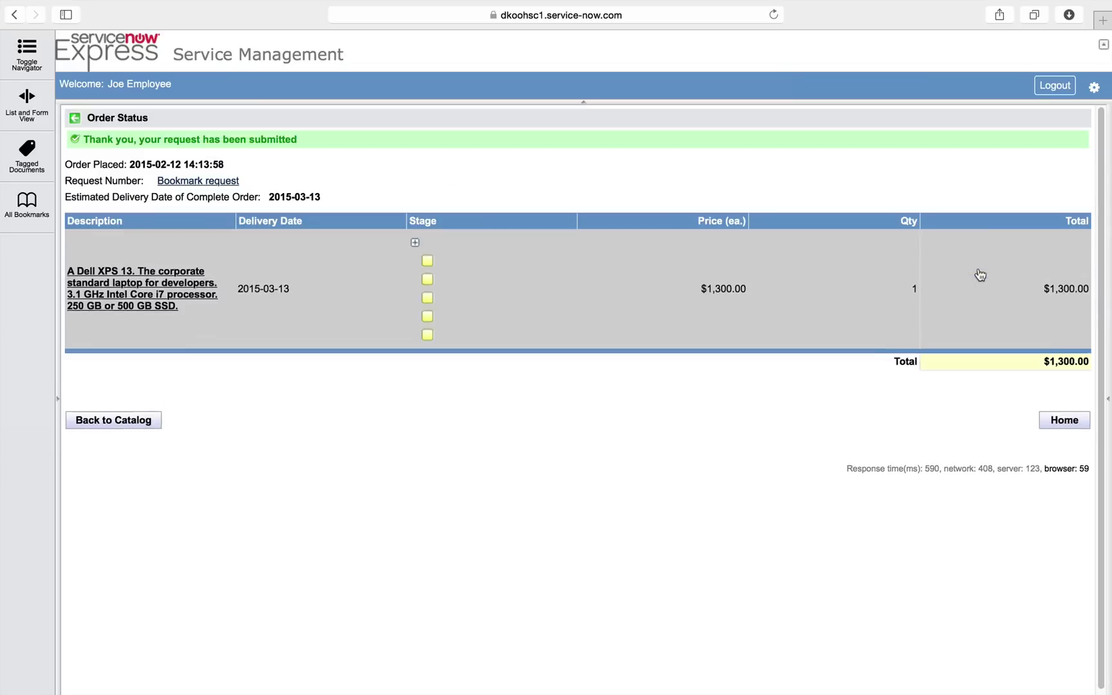
Expand the laptop request's fulfilment stages to review the pending tasks
left_click(415, 242)
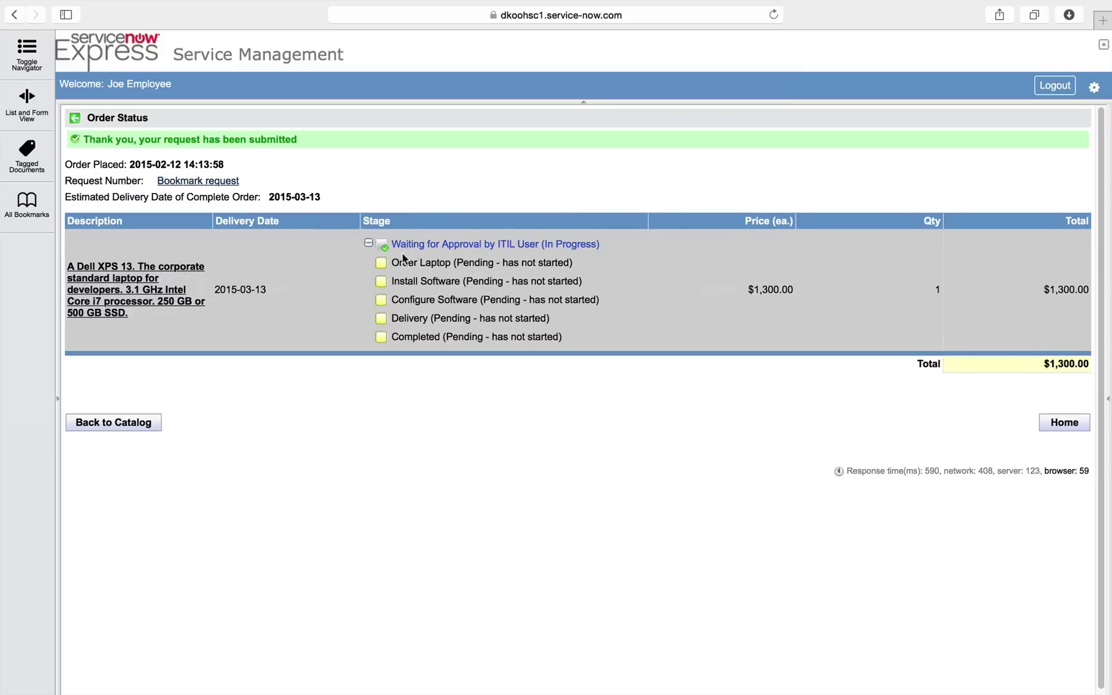
left_click_drag(399, 261, 506, 326)
left_click(530, 331)
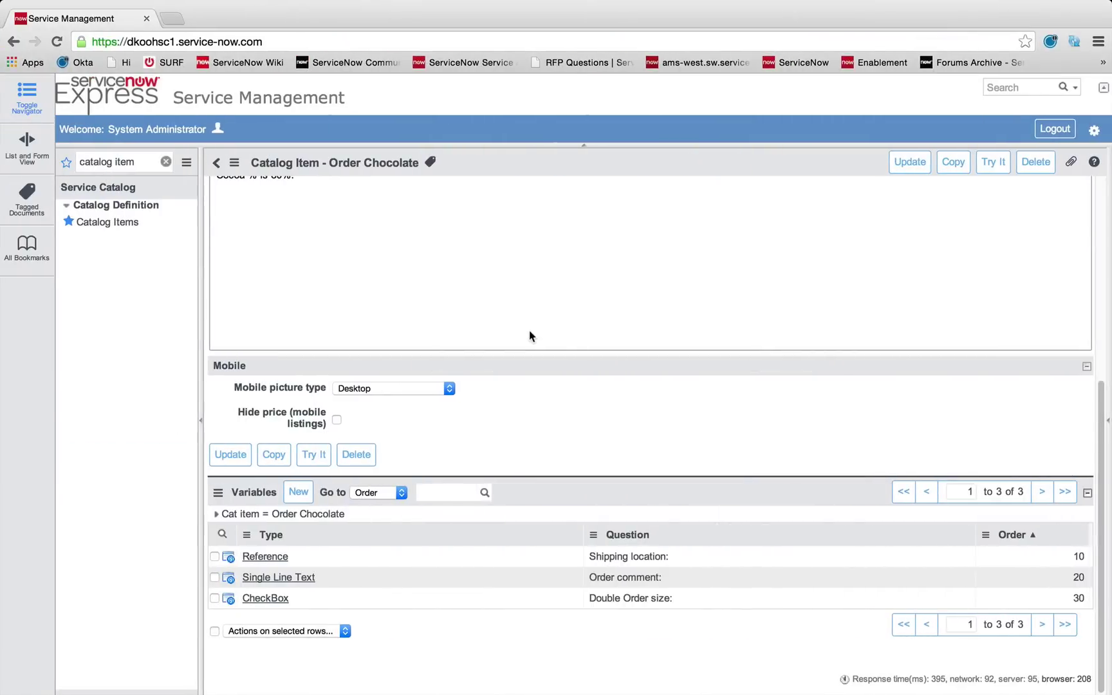
Look up the Execution Plan field's options from the Order Chocolate form
scroll(562, 435, "up", 4)
left_click(441, 387)
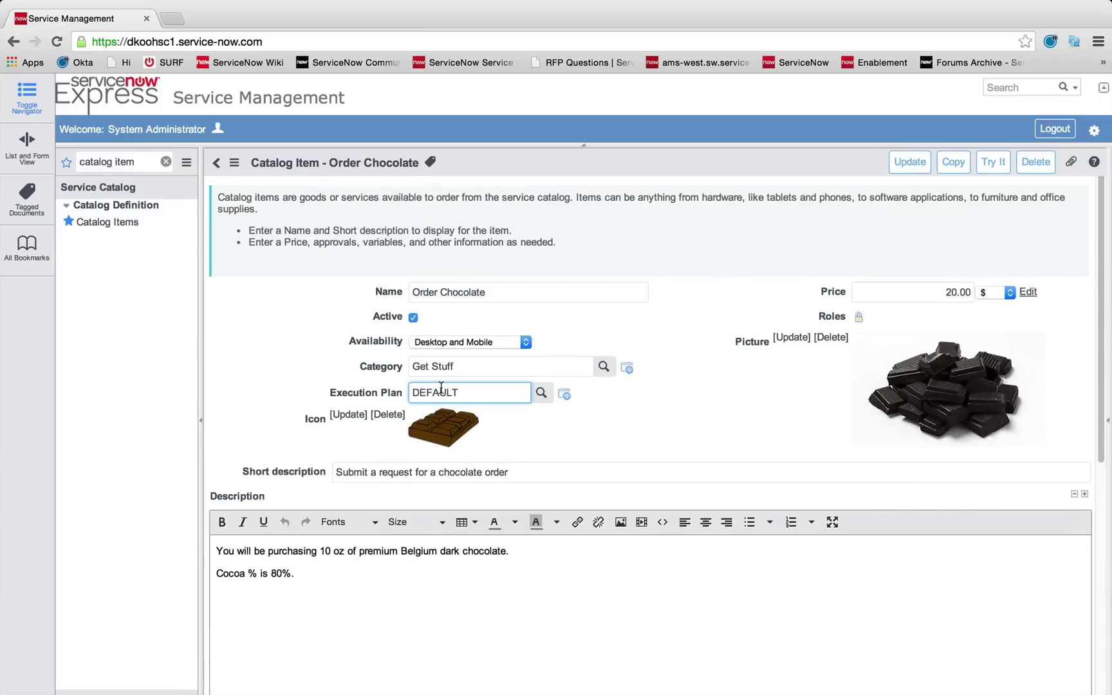
left_click(539, 395)
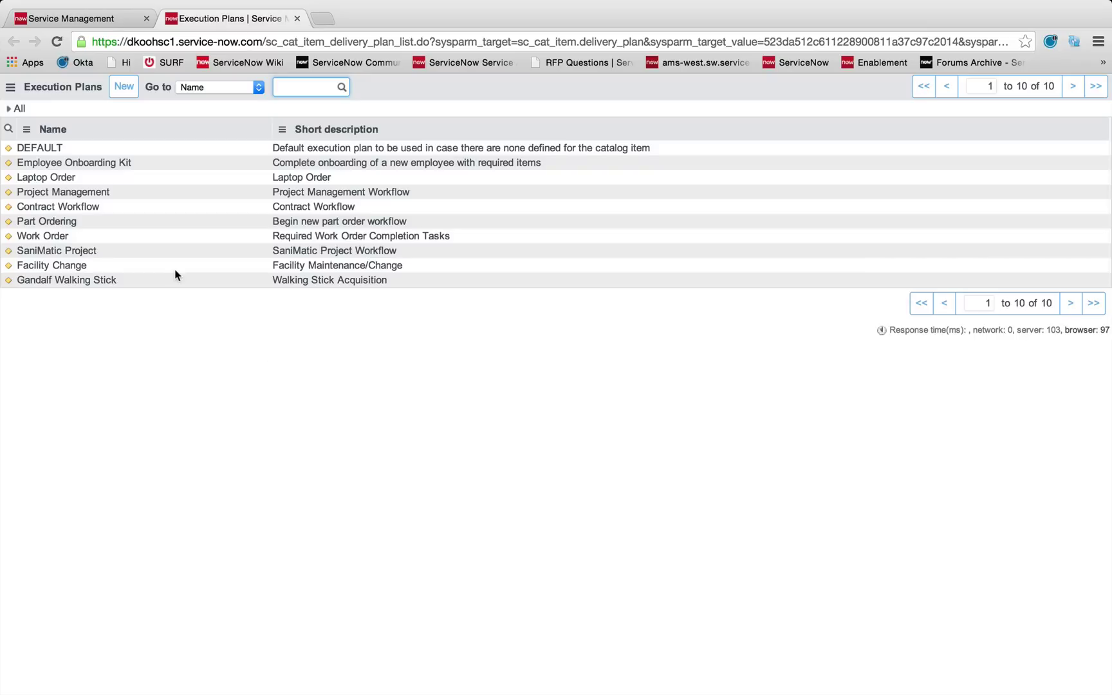
Create a new execution plan named 'Chocolate Delivery'
left_click(124, 87)
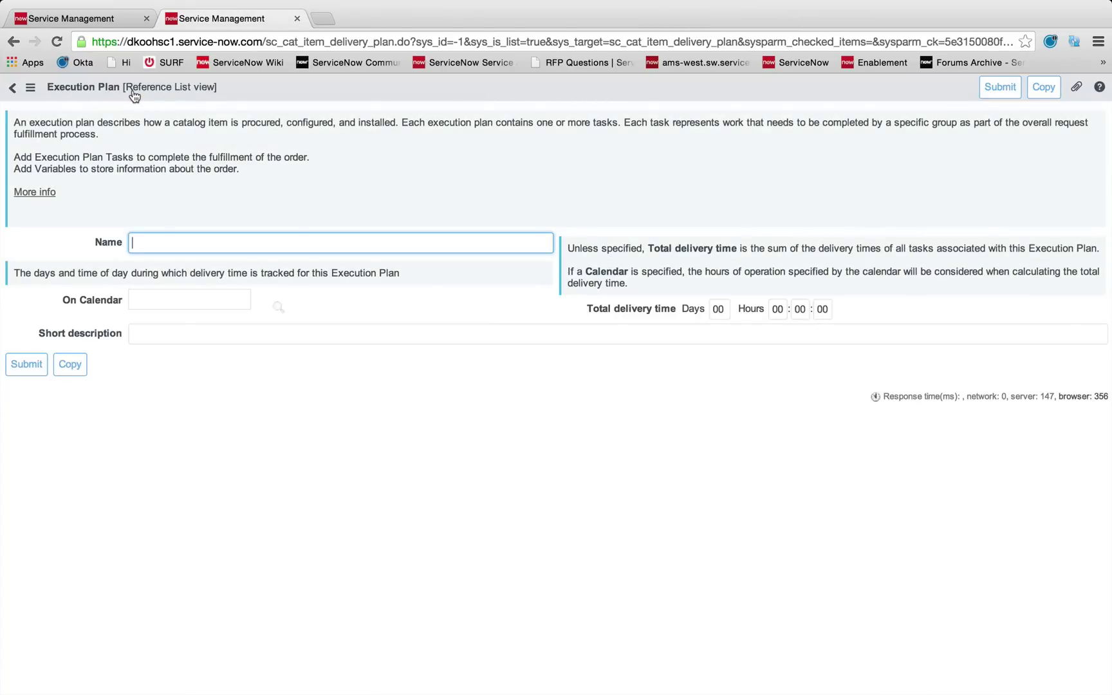
type("Chocola")
key("BackSpace")
key("BackSpace")
key("BackSpace")
key("BackSpace")
type("ocolate Delivery")
Give it short description 'Complete fulfillment of chocolate request', 7 delivery days, and submit
left_click(195, 300)
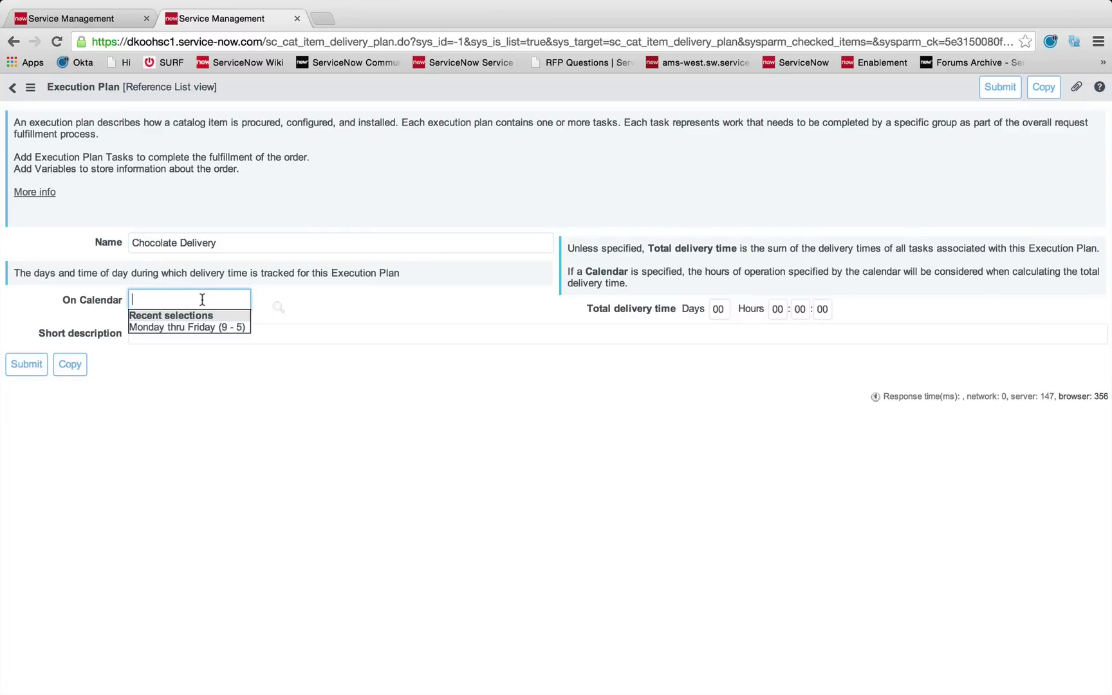
left_click(315, 338)
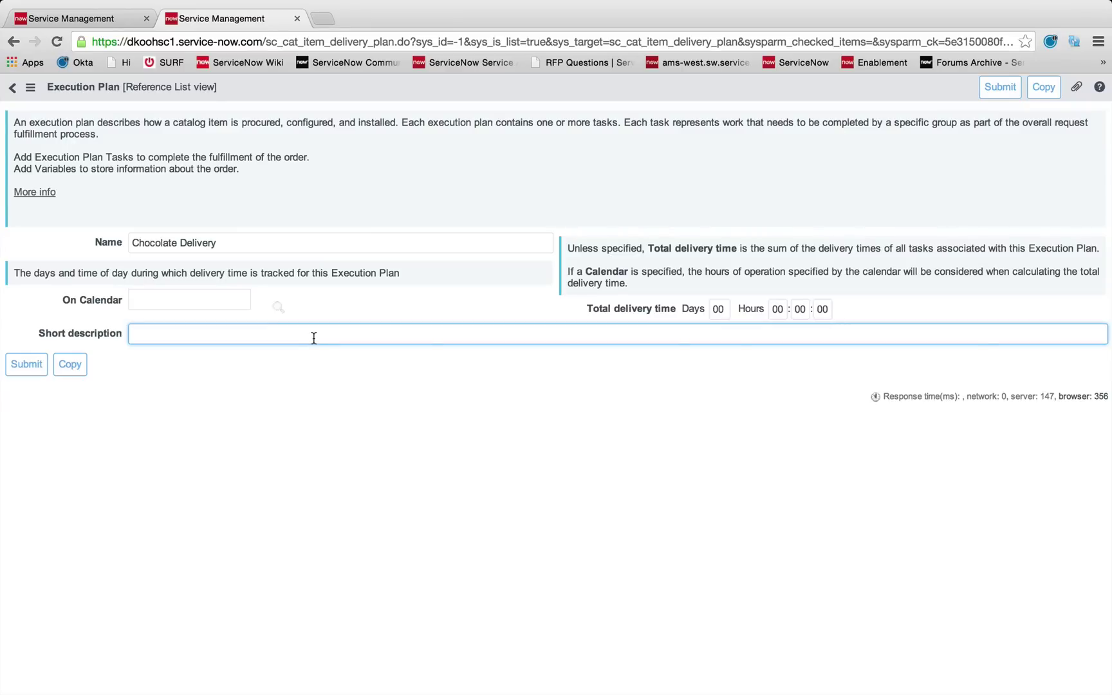
type("Choco")
key("BackSpace")
key("BackSpace")
key("BackSpace")
key("BackSpace")
type("omplete fulfillment of ")
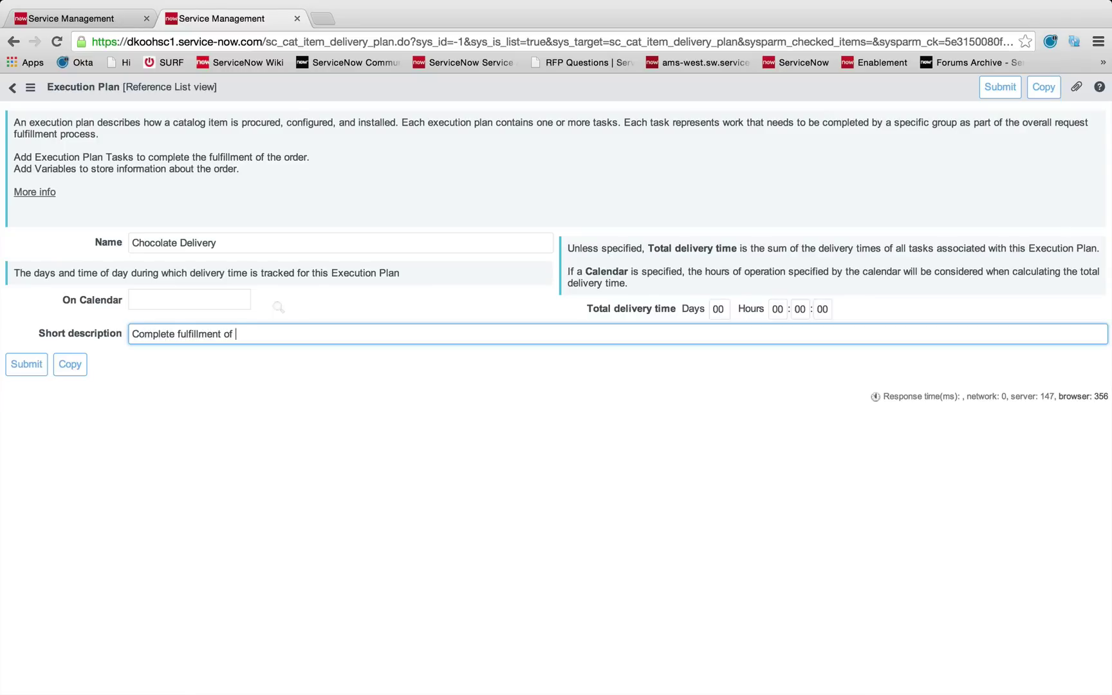
type("chocolate request")
left_click(716, 309)
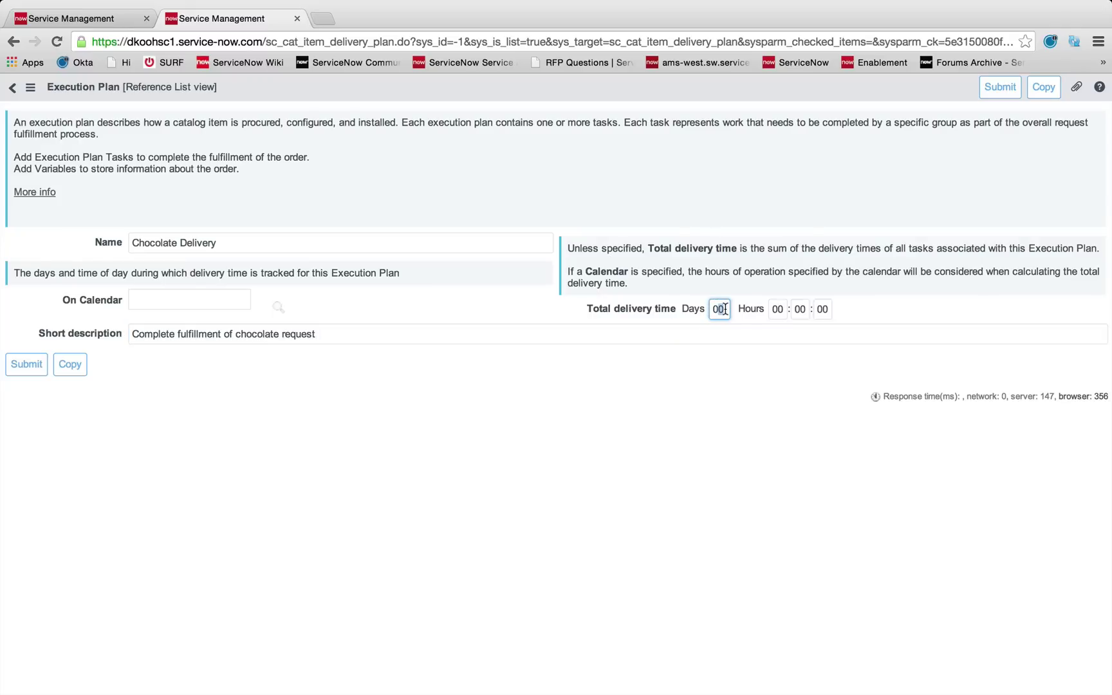
type("07")
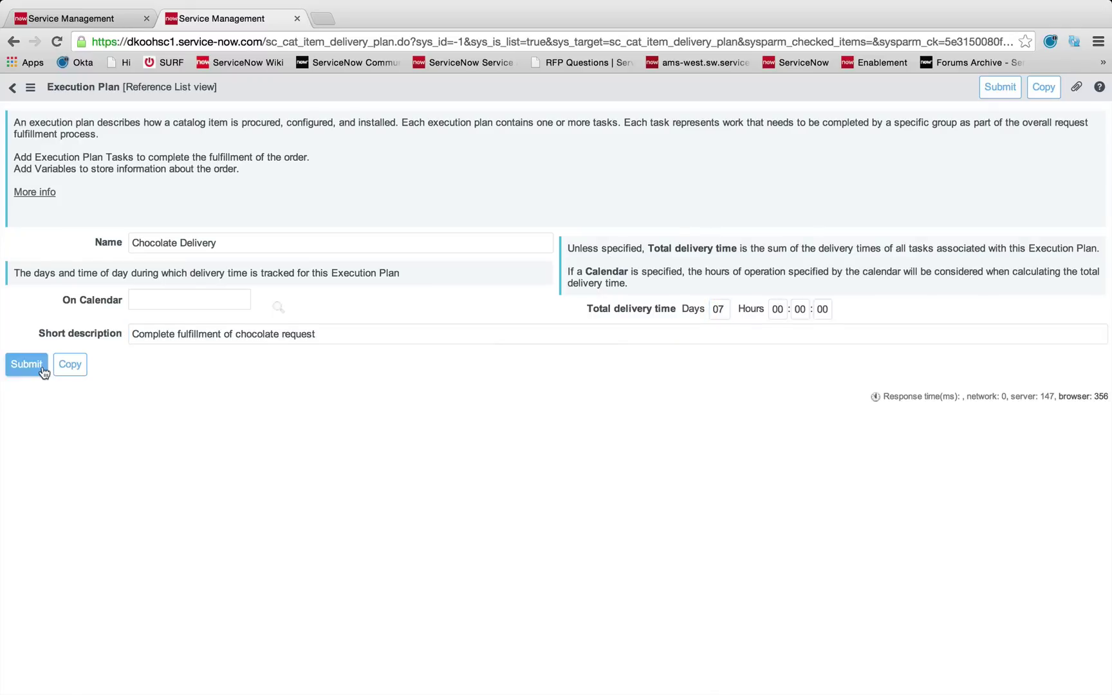
left_click(40, 369)
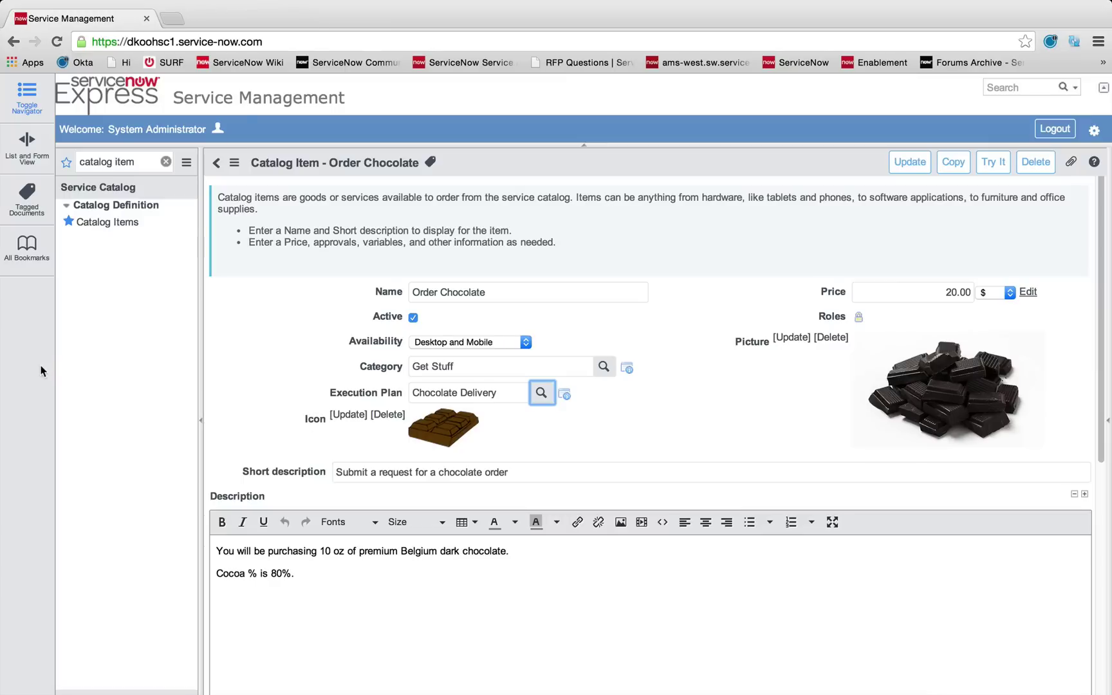
Go from the catalog item's Execution Plan field to Chocolate Delivery and begin a new plan task
left_click(458, 393)
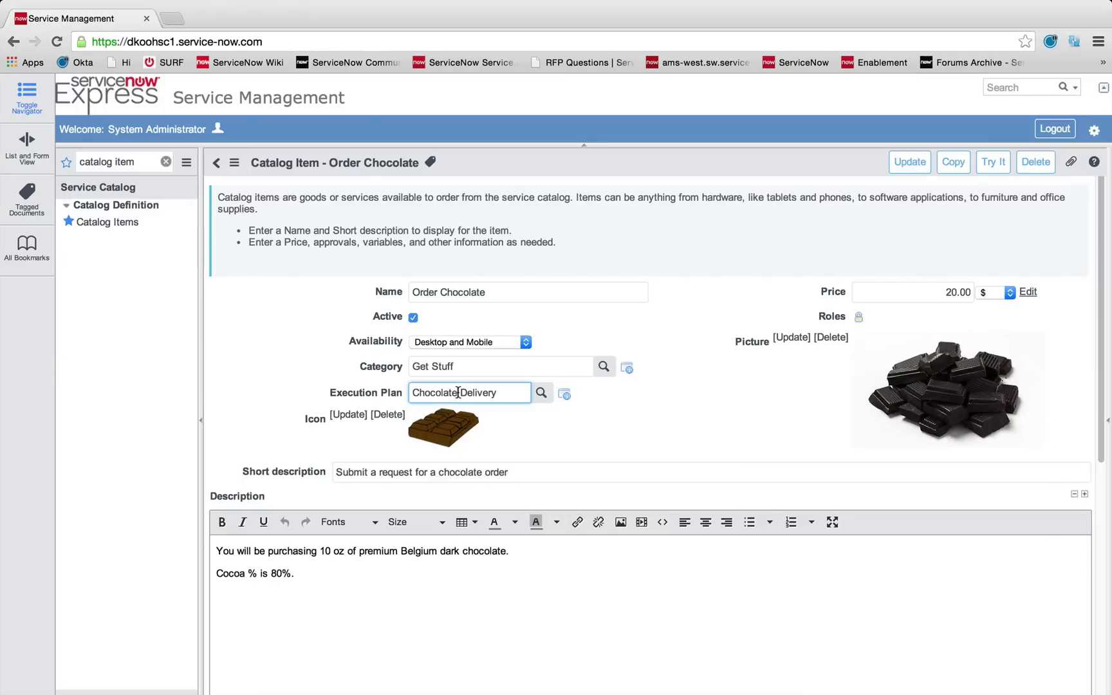
left_click_drag(411, 393, 499, 394)
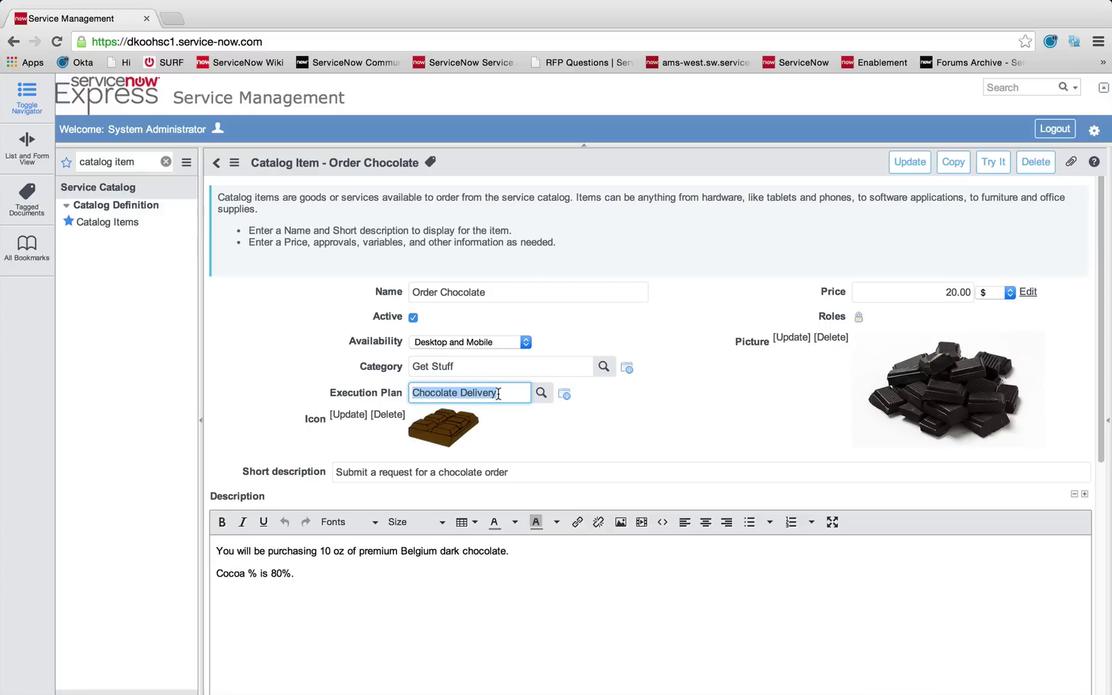
left_click(564, 394)
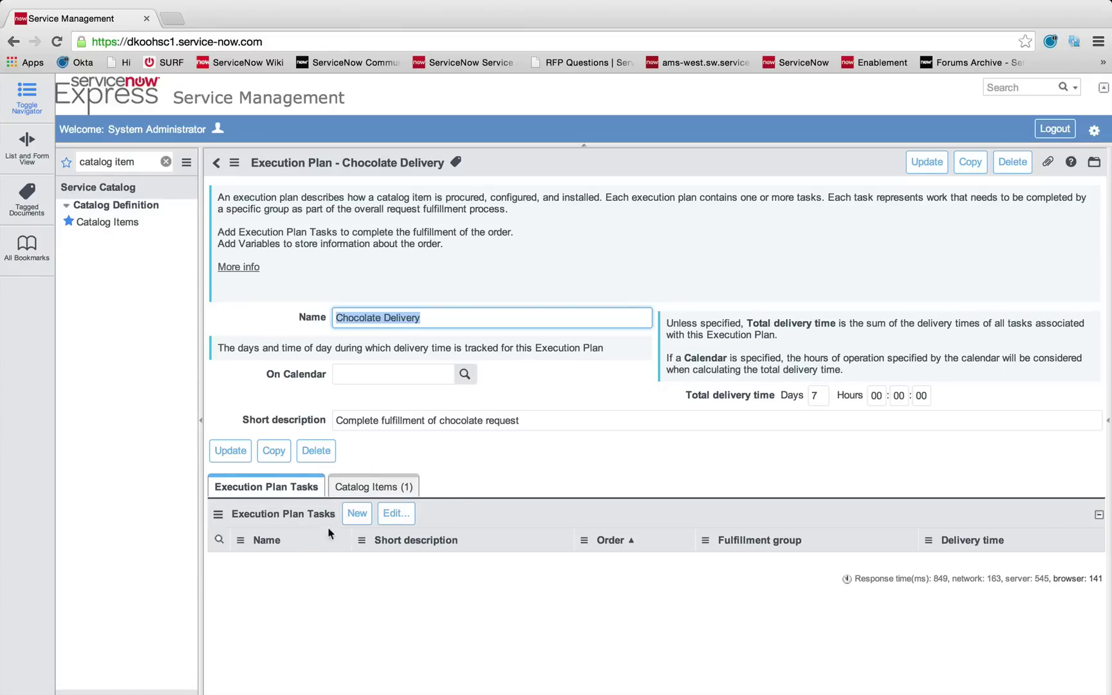
left_click(356, 513)
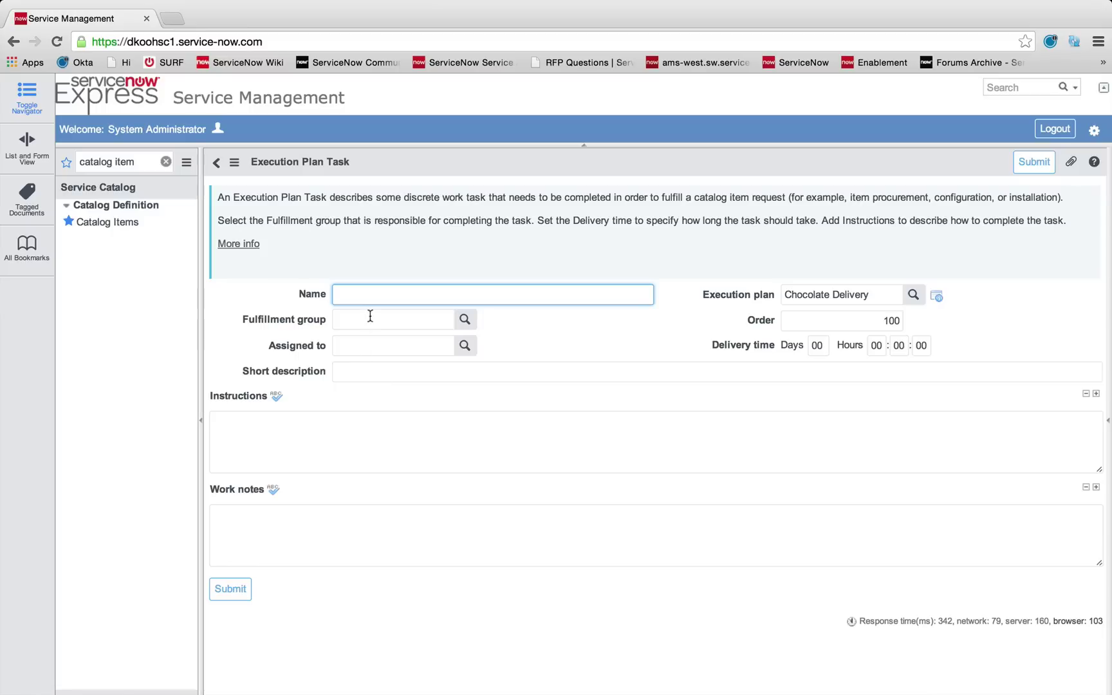
Name the new task 'Order chocolate from vendor'
type("Order chocolate from venfor")
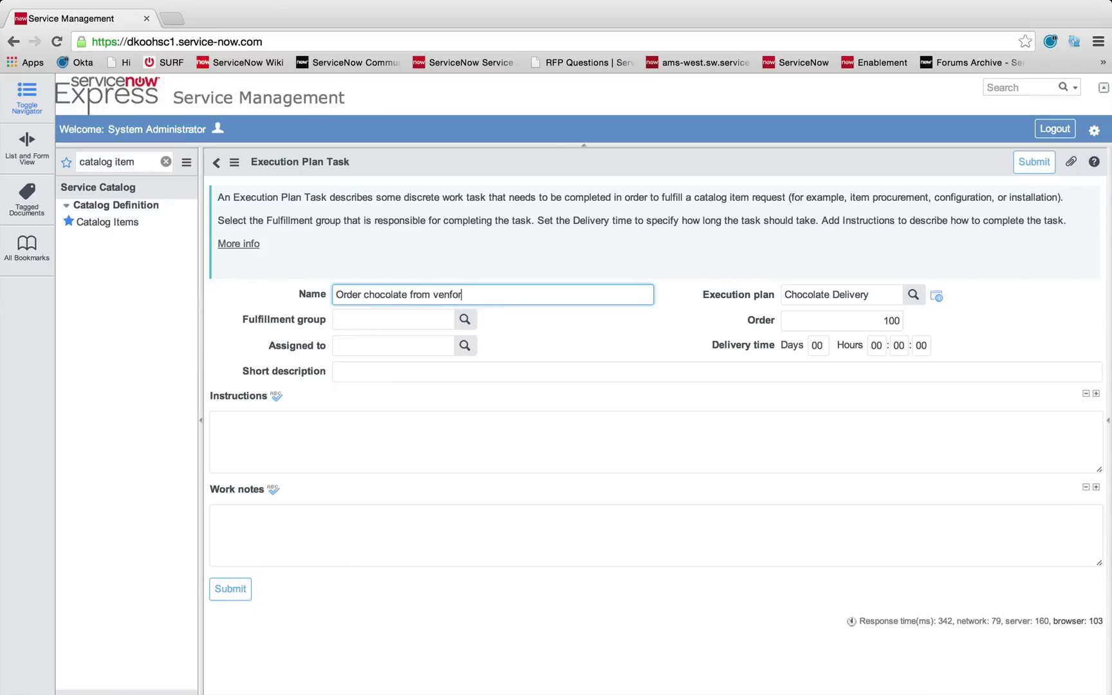
key("BackSpace")
key("BackSpace")
type("dor")
left_click(853, 318)
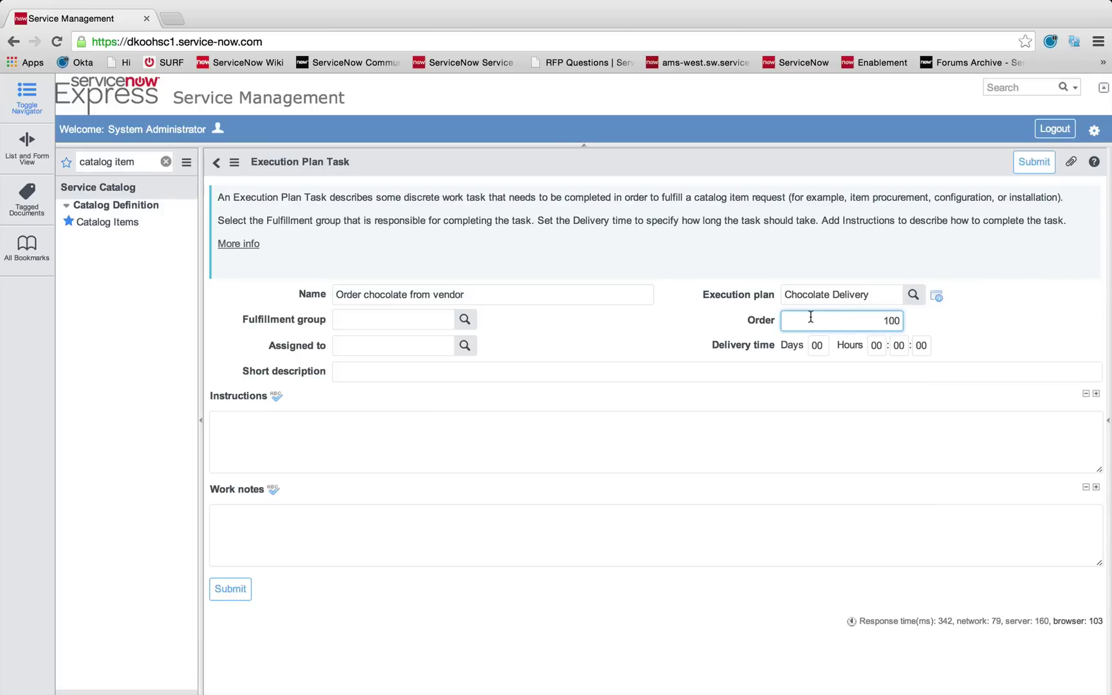
left_click(374, 371)
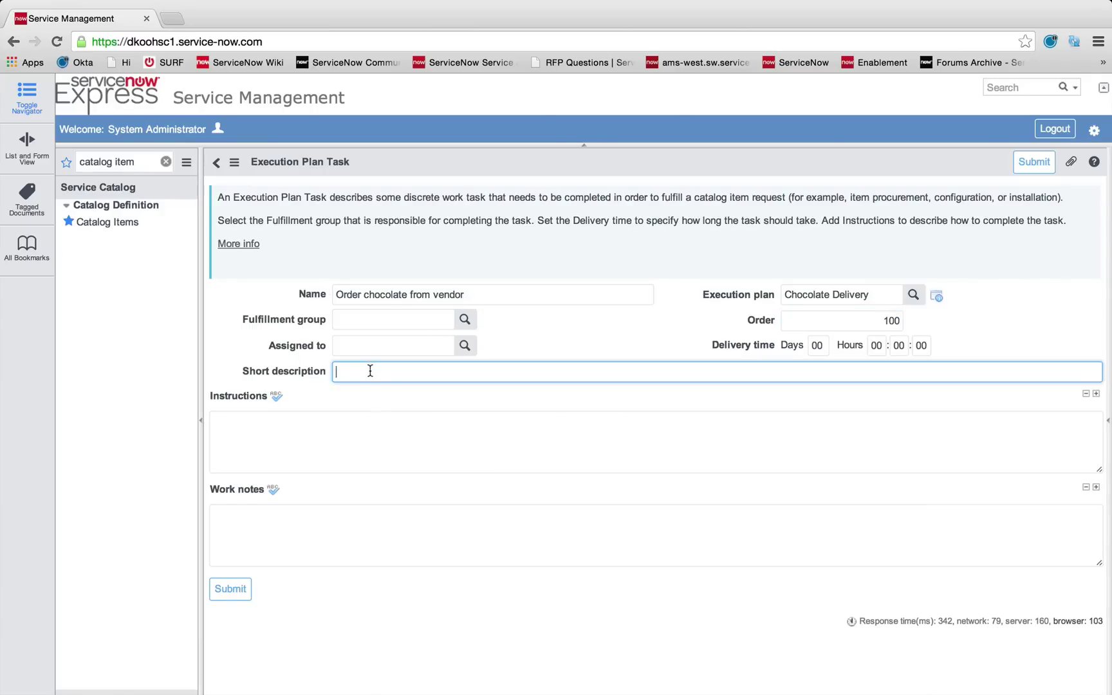
Write instructions to place the order on the vendor site, shipping to the customer's requested location
left_click(339, 415)
type("Vis")
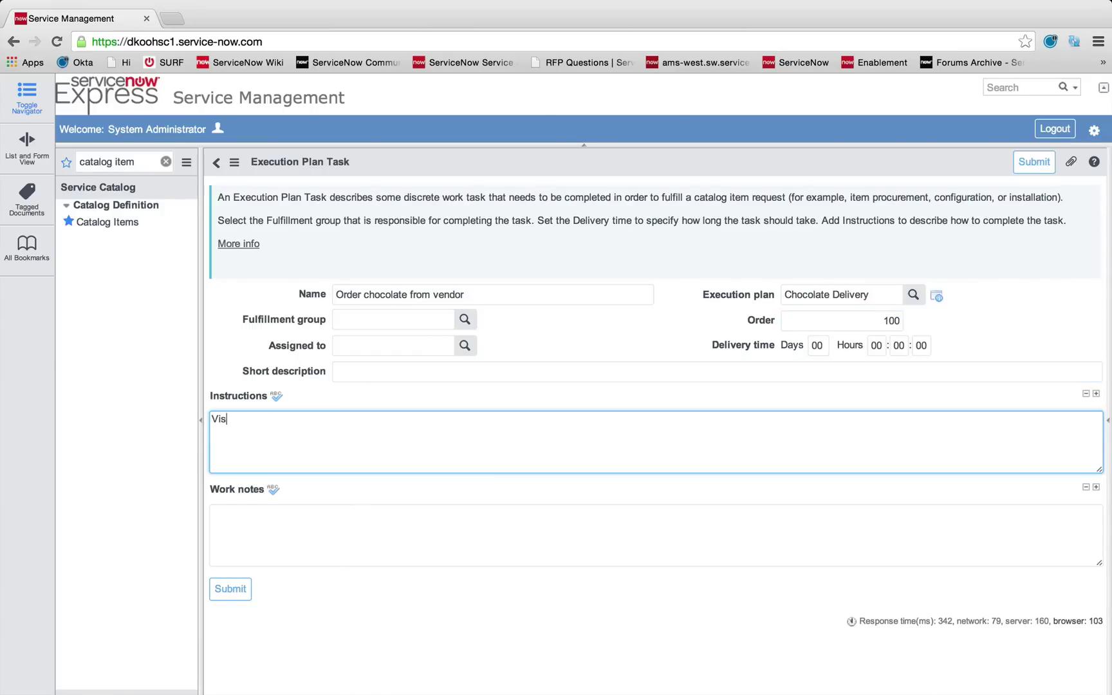
type("it designated vendor site an pl")
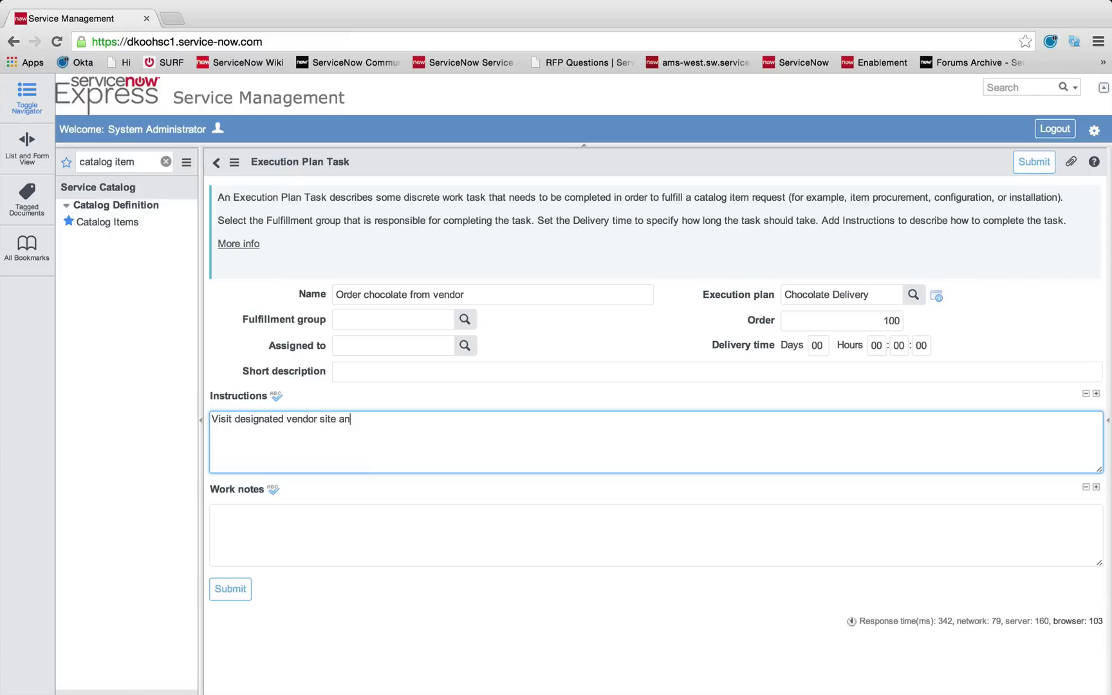
key("BackSpace")
key("BackSpace")
key("BackSpace")
type("d place order ")
type("to a")
key("BackSpace")
type("ta")
key("BackSpace")
key("BackSpace")
key("BackSpace")
type("be shipped to address ")
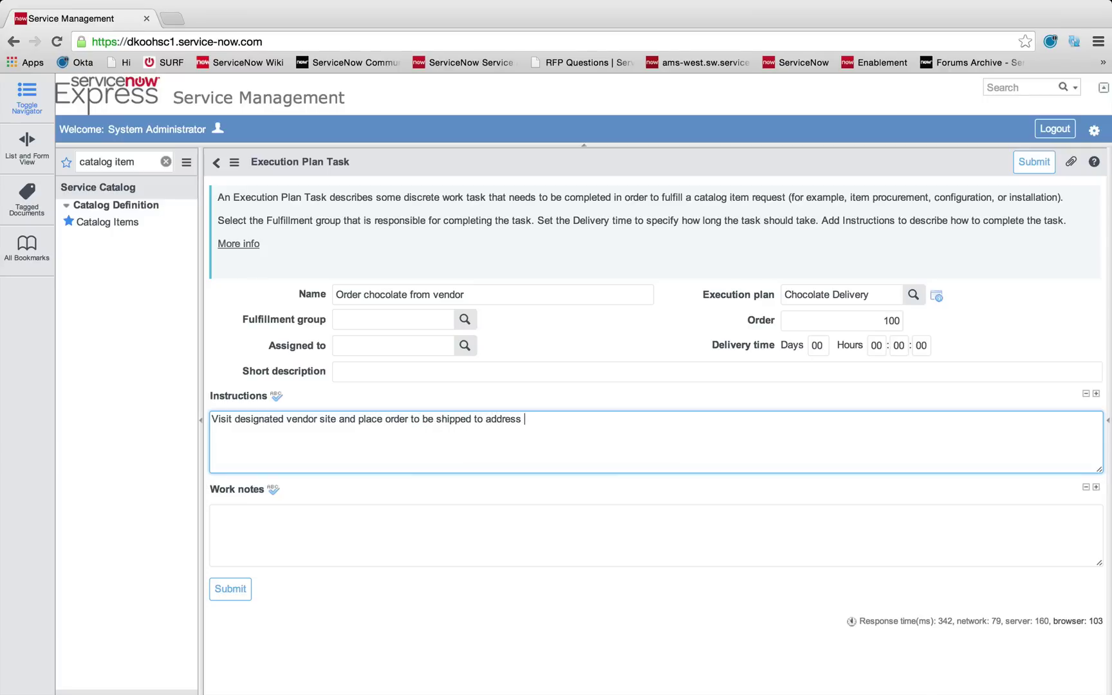
type("set by customer's location request.")
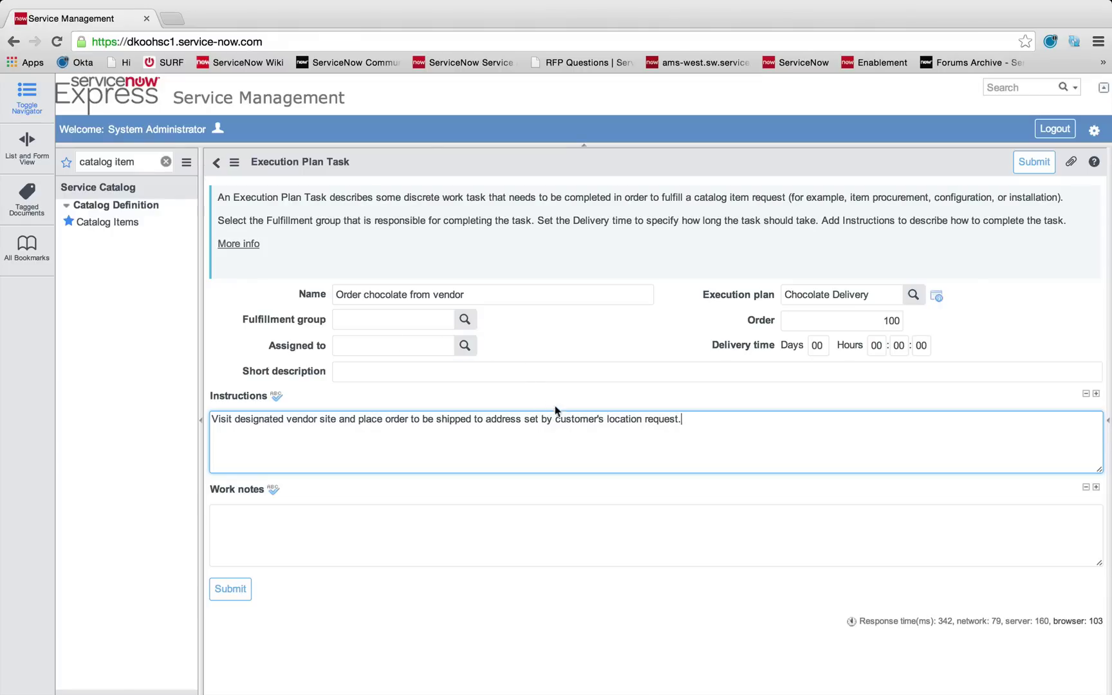
left_click_drag(606, 419, 642, 420)
left_click(341, 422)
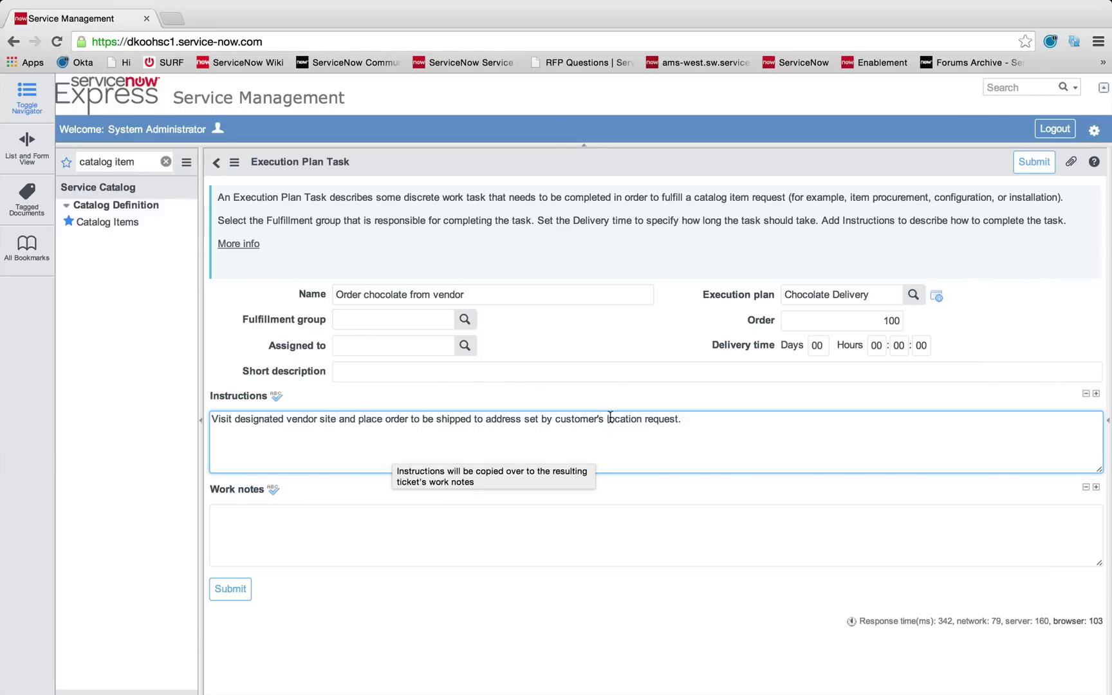
left_click_drag(608, 419, 641, 420)
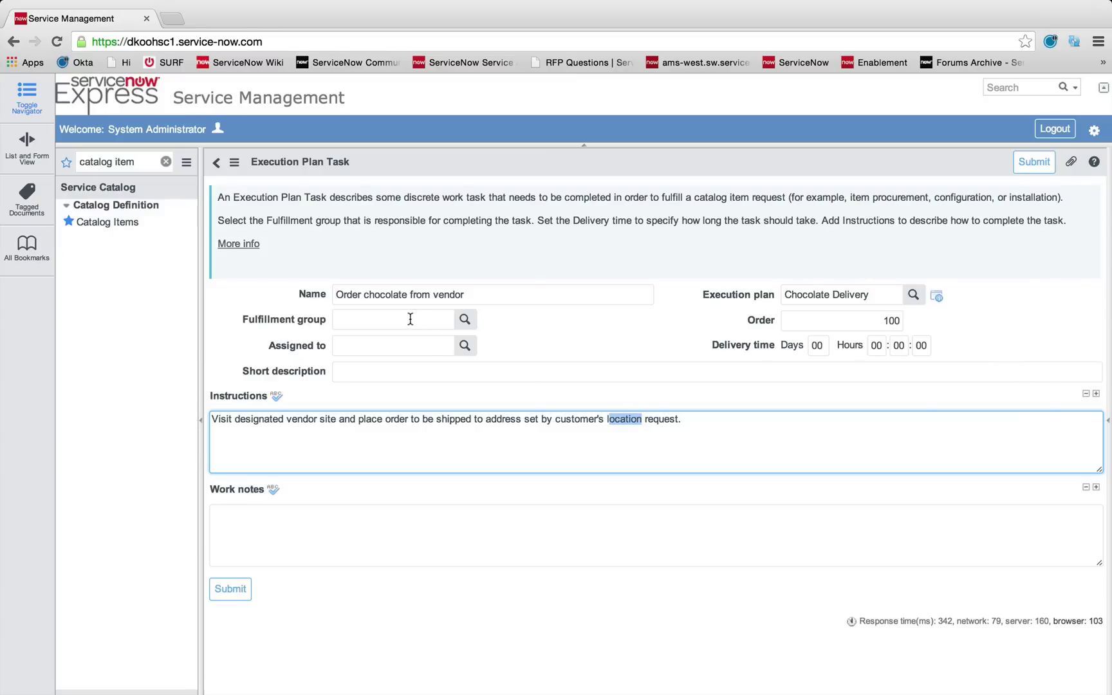
Assign the task to a recent team member, set fulfillment group Procurement, and enter the 'Order chocolat…' short description
left_click(389, 339)
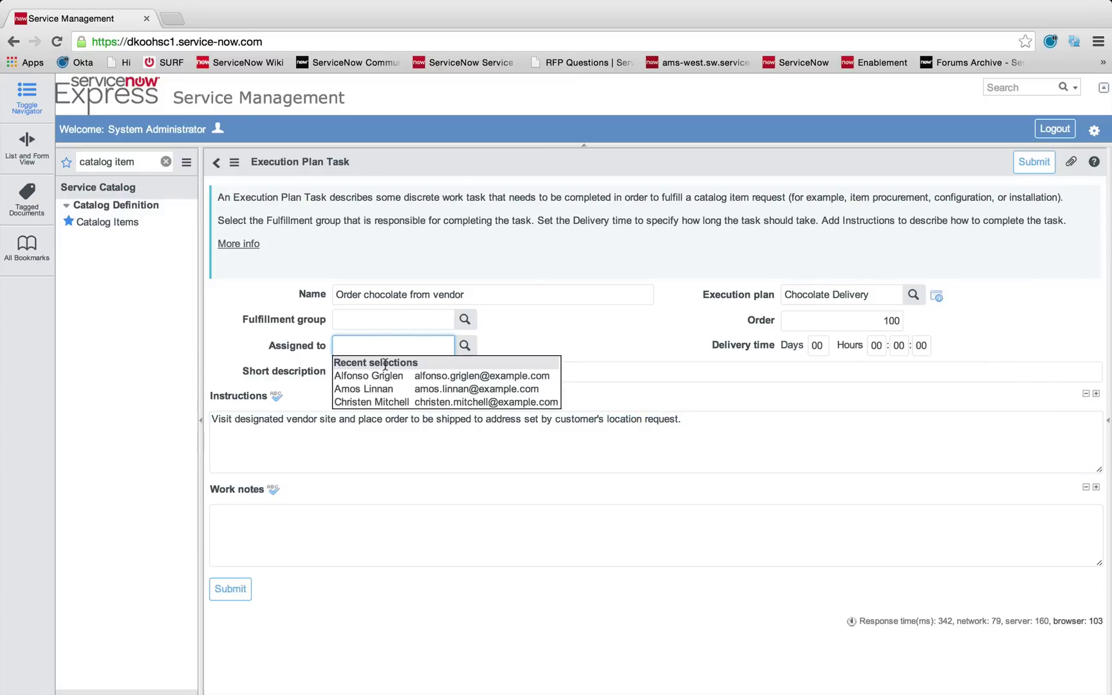
left_click(382, 375)
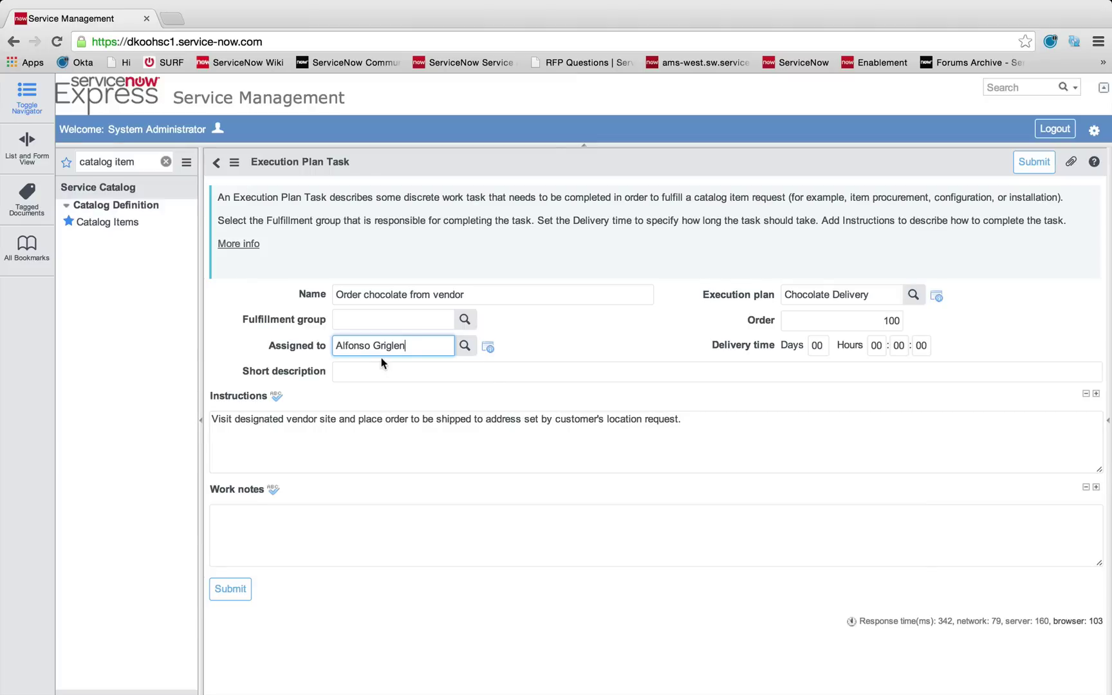
left_click(367, 321)
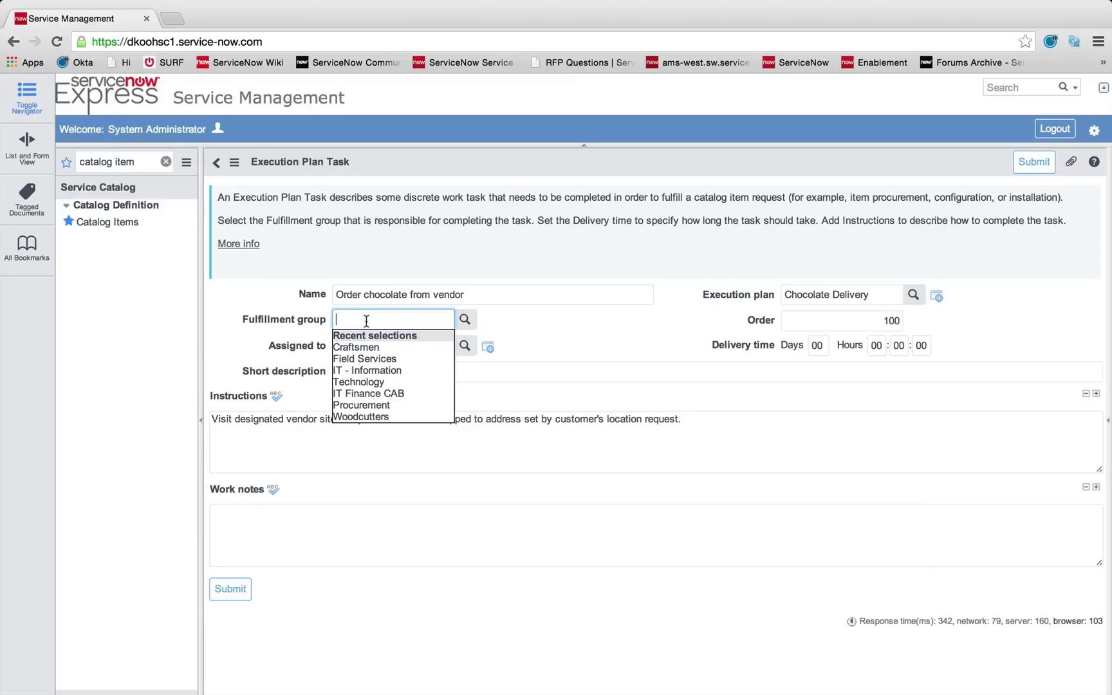
left_click(383, 406)
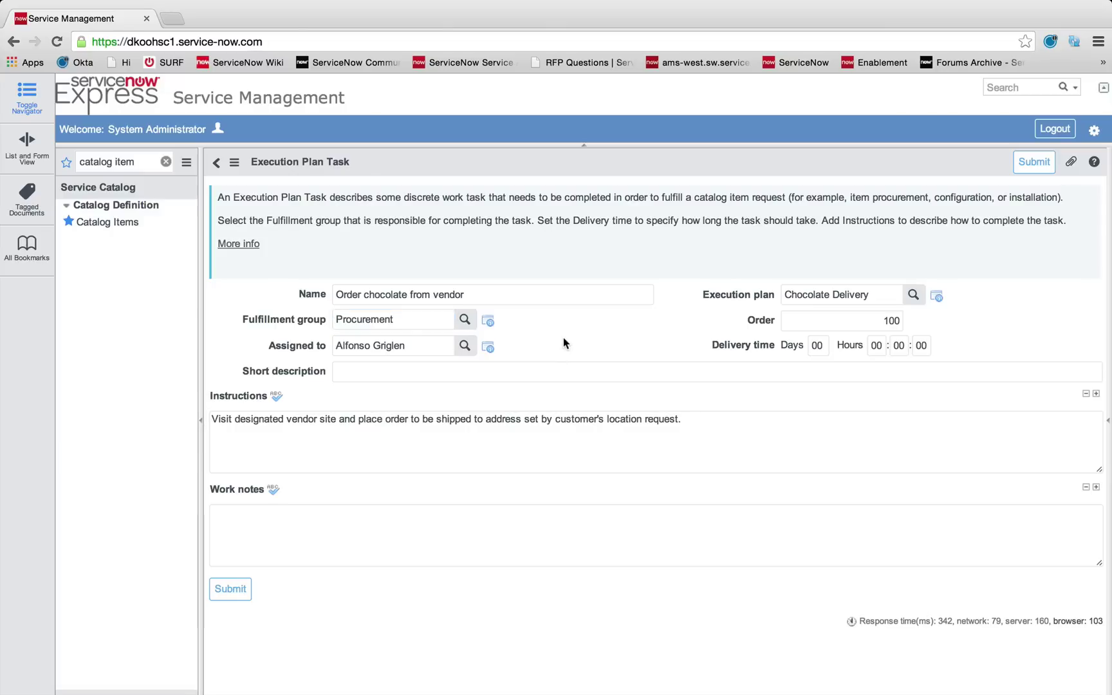
left_click(506, 370)
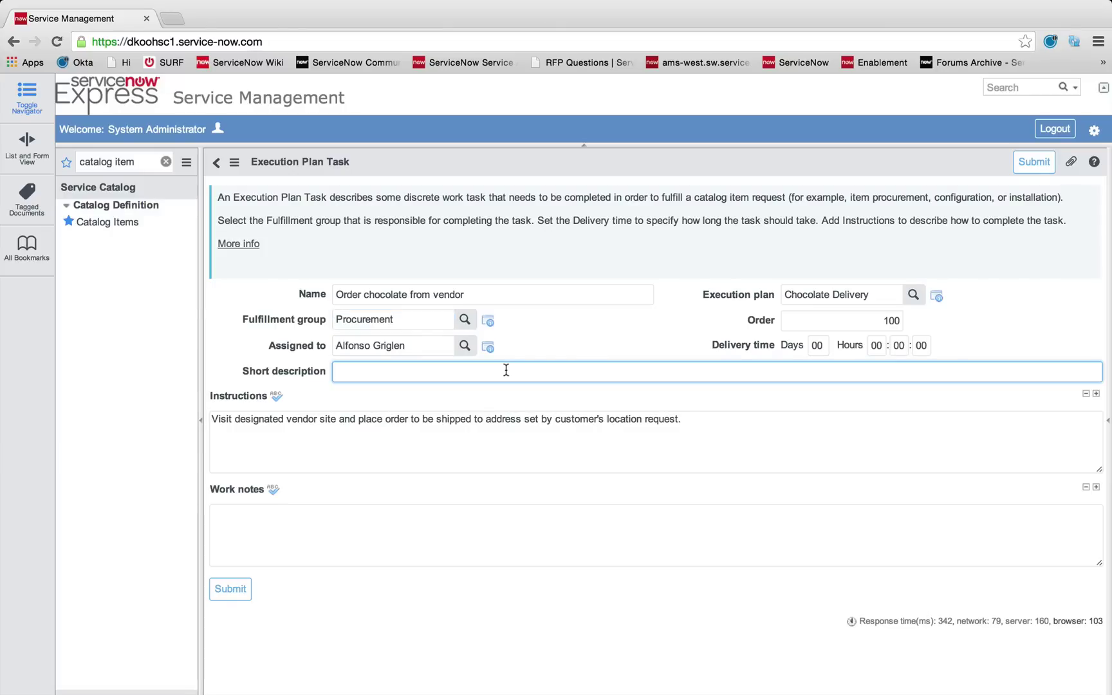
type("Order chocolate")
Submit the vendor task, then set its Delivery time to 4 days in the list
left_click(227, 590)
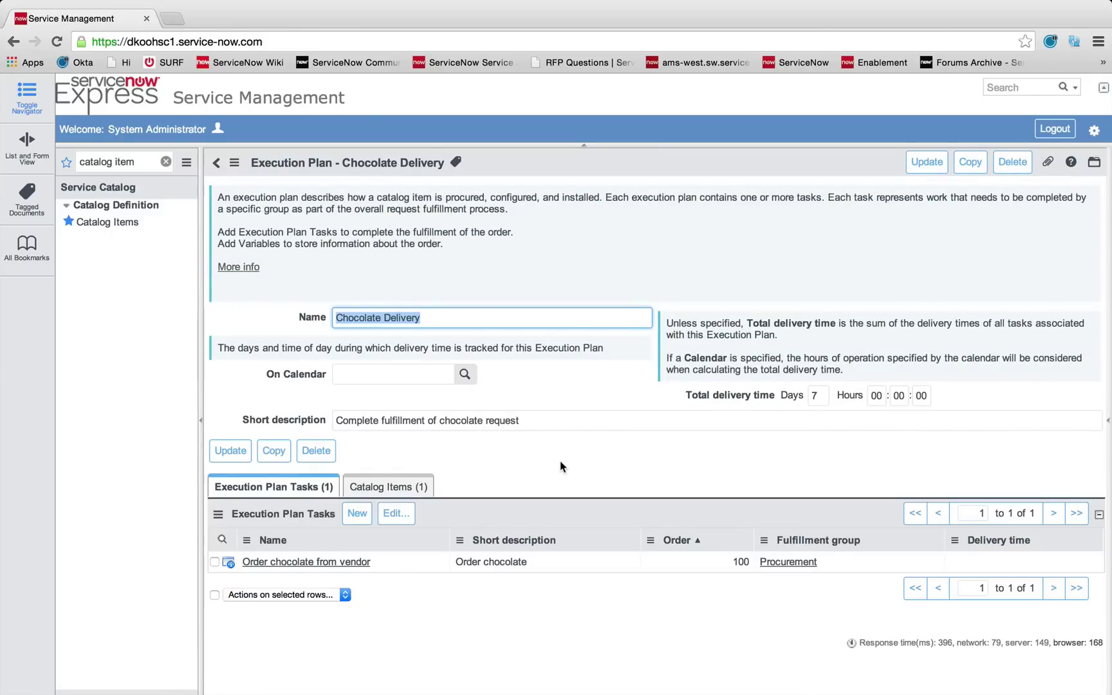
double_click(977, 566)
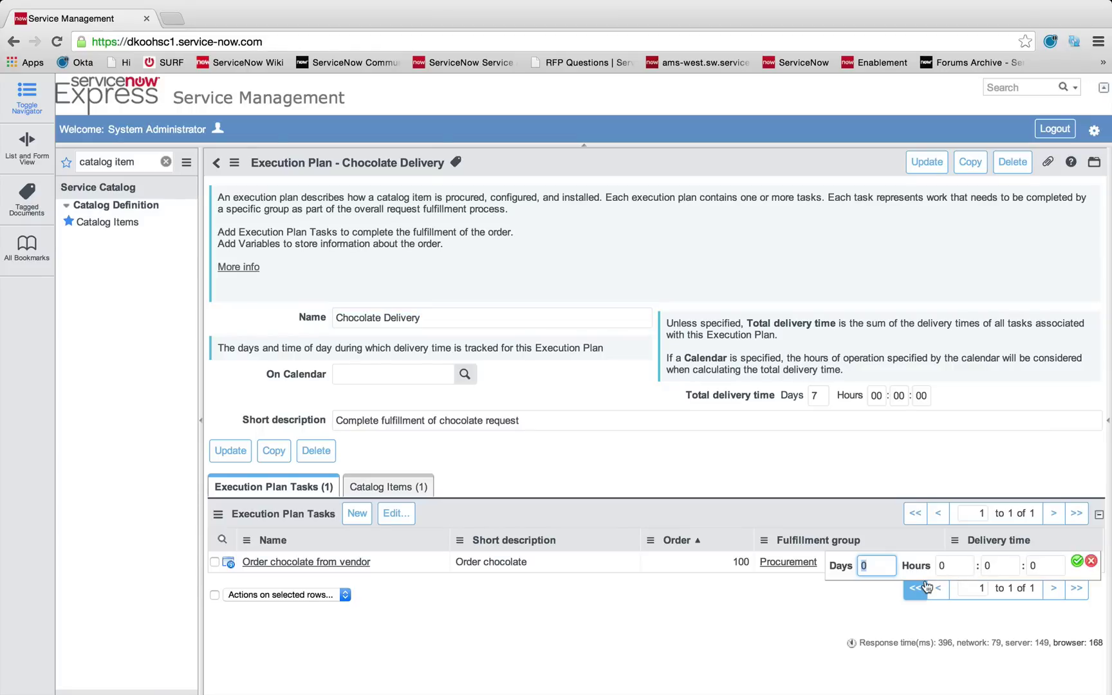
type("4")
left_click(1078, 562)
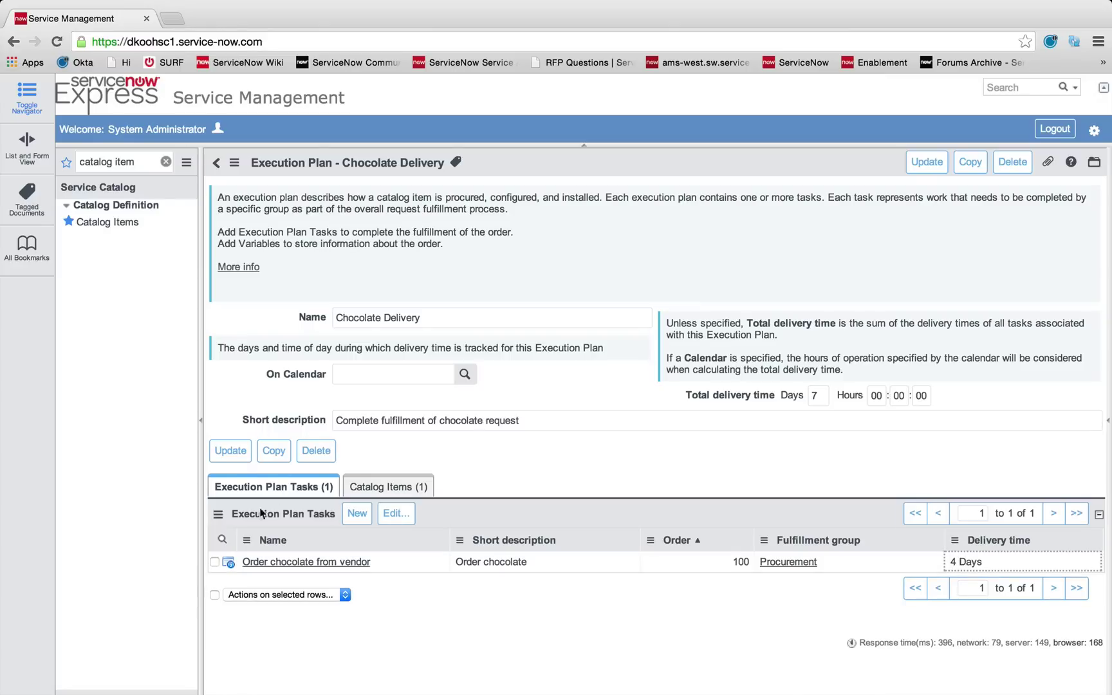
Create a new task named 'Confirm pickup location' assigned to the matching team member
left_click(353, 515)
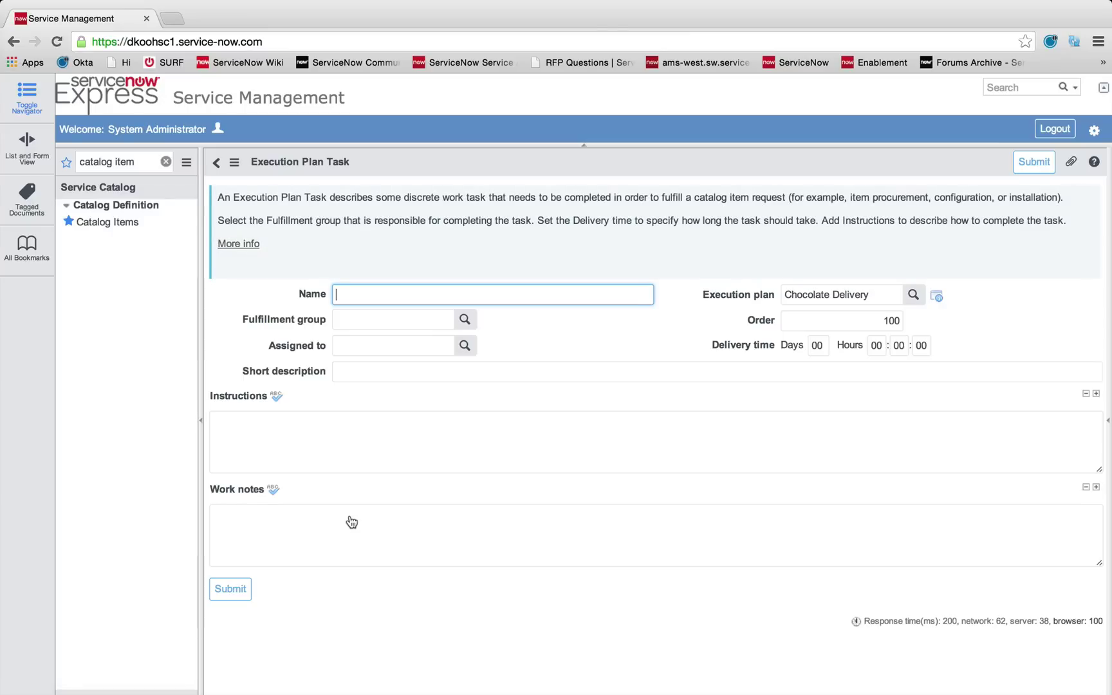
type("Confirm pickup location")
left_click(349, 342)
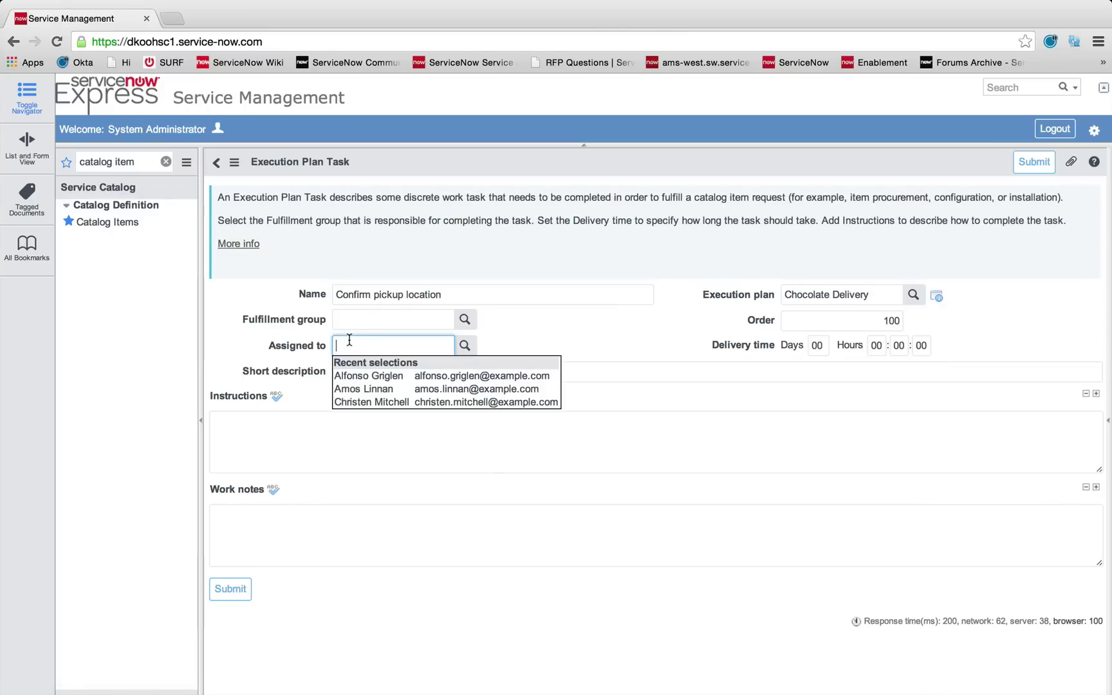
type("a")
left_click(589, 373)
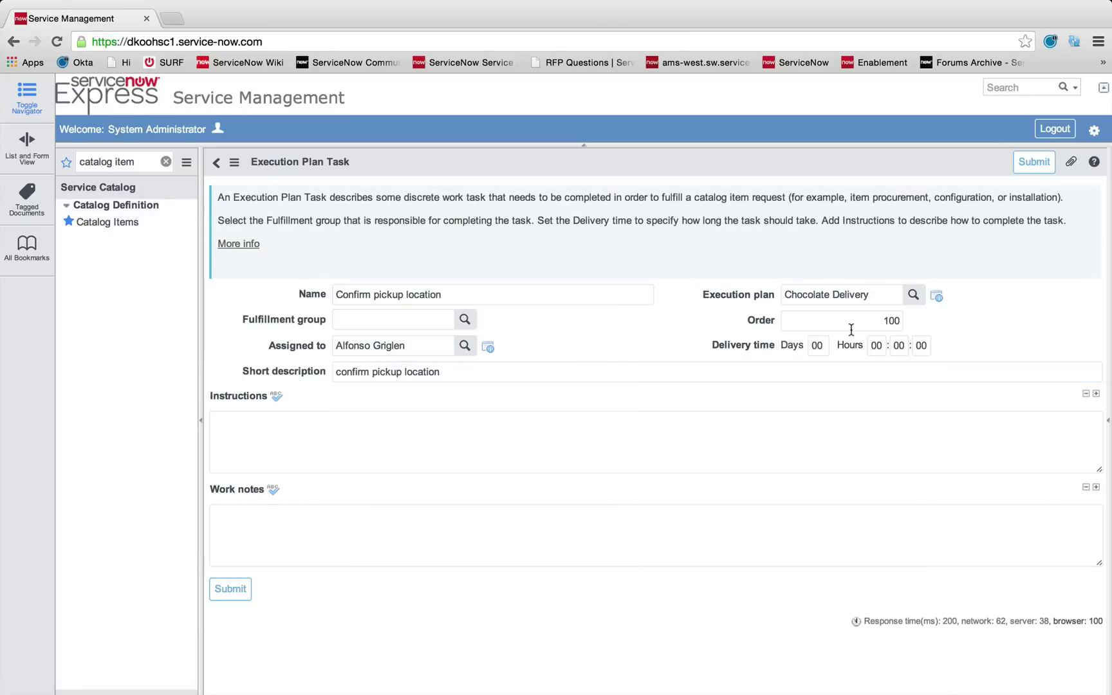
Set the task's order to 200 and delivery time to 12 hours, then save it
left_click_drag(851, 329, 920, 321)
type("2")
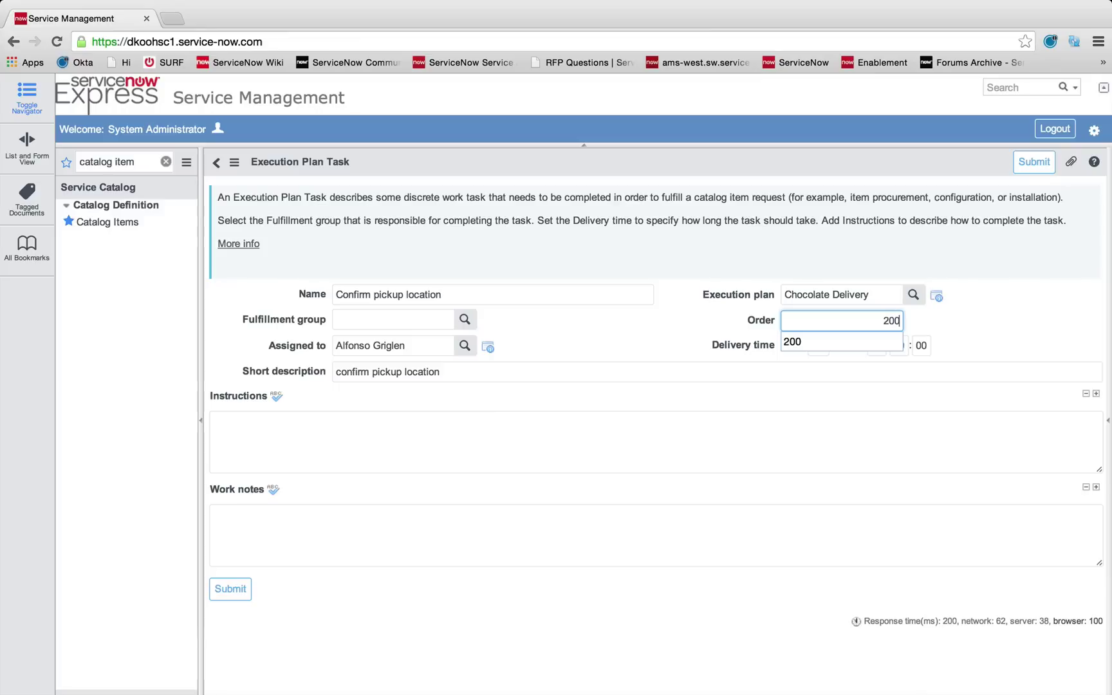
type("00")
left_click(989, 312)
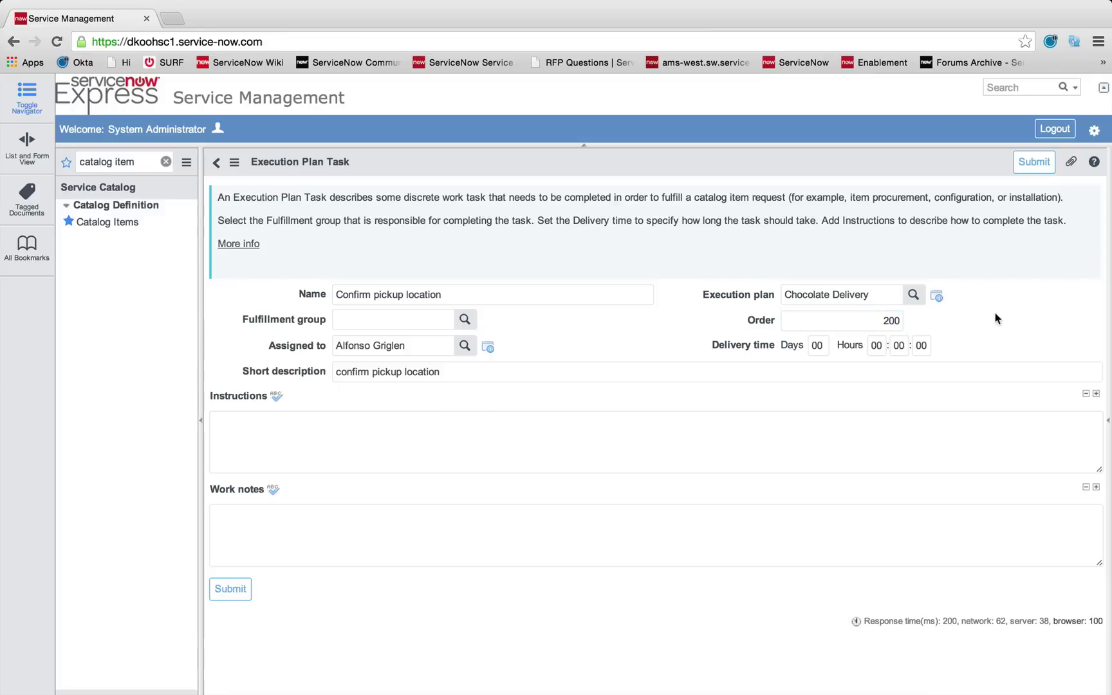
left_click(818, 346)
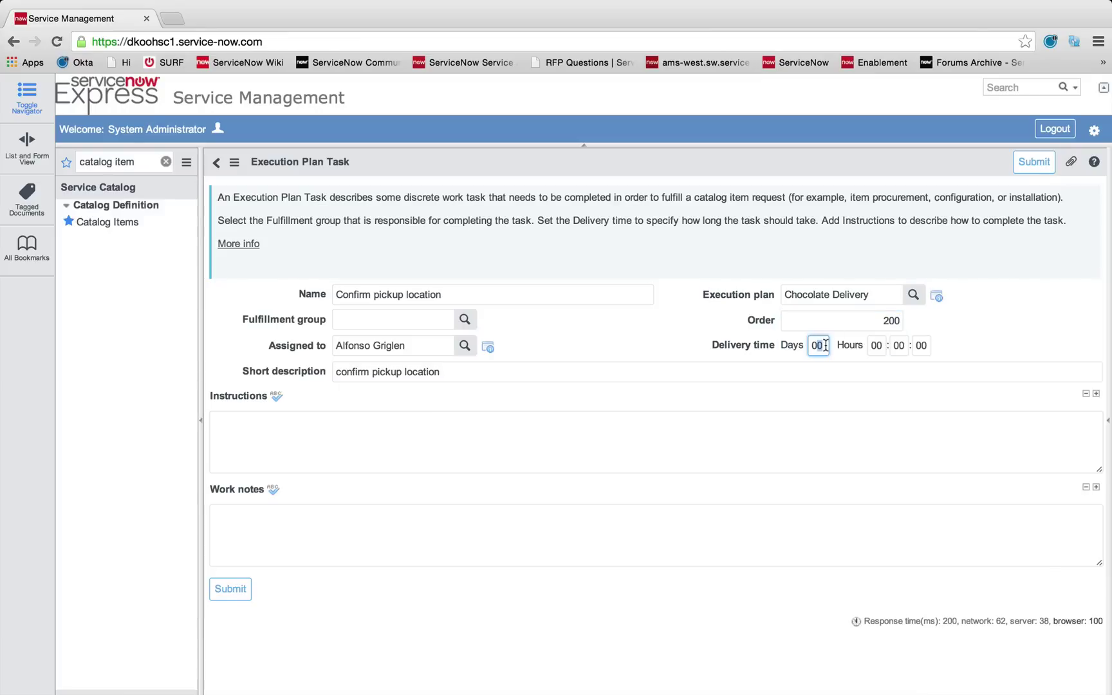
left_click(877, 346)
type("12")
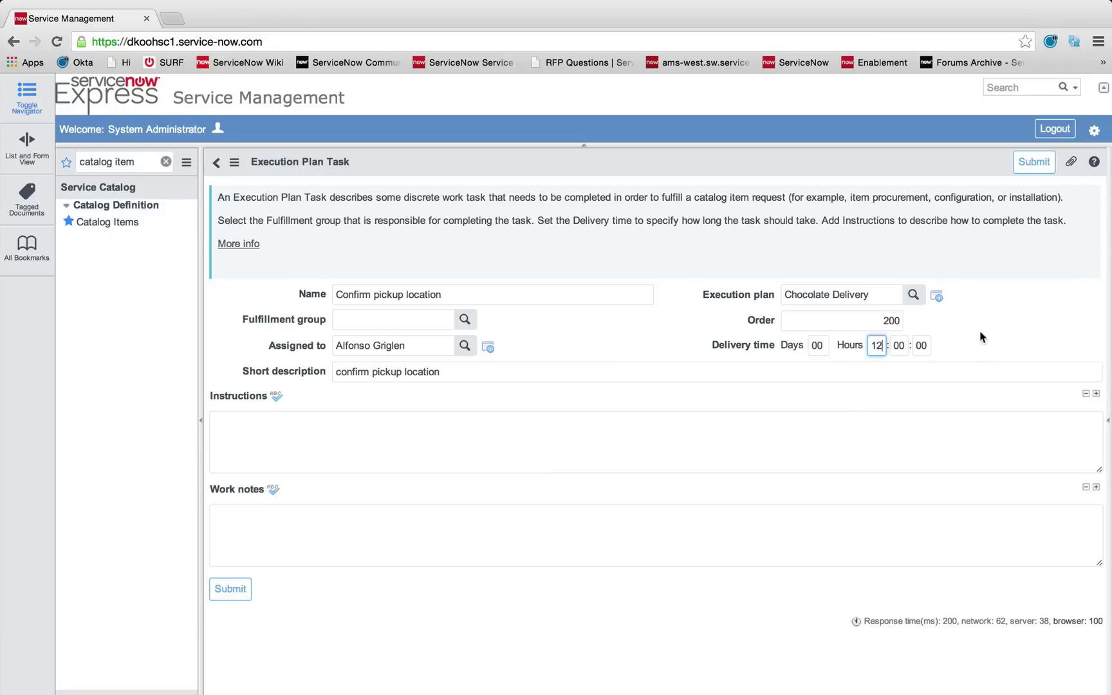
left_click(983, 338)
right_click(753, 166)
left_click(775, 176)
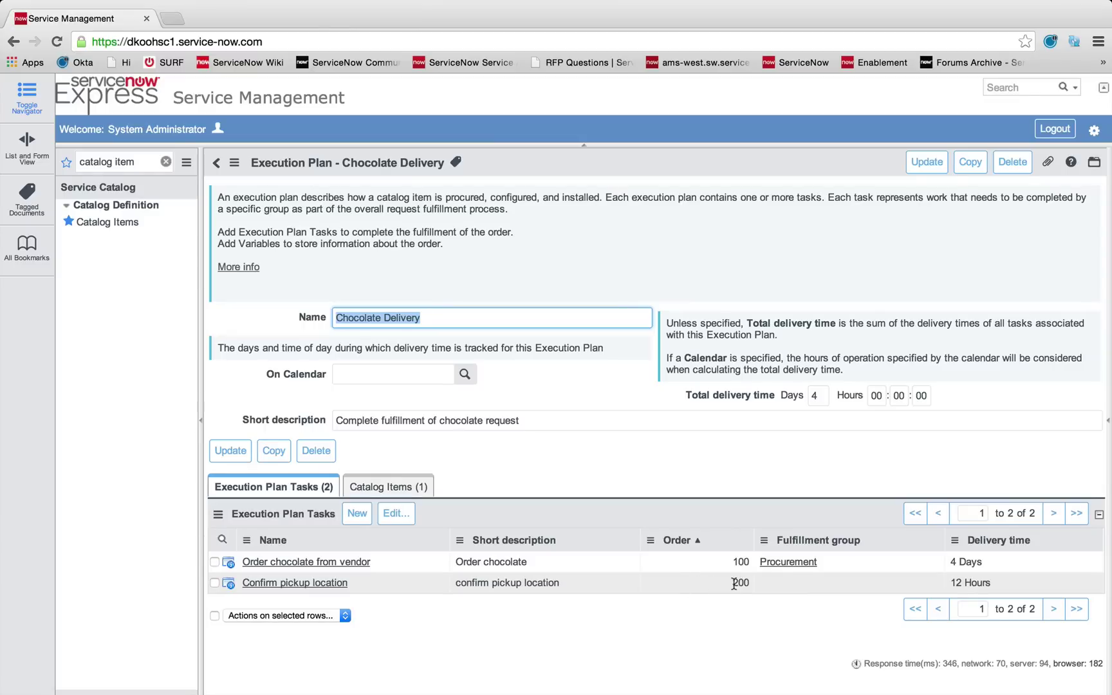
Add task 'confirm vendor delivery to location' with proper-address instructions, 12 hours delivery, order 200
left_click(356, 514)
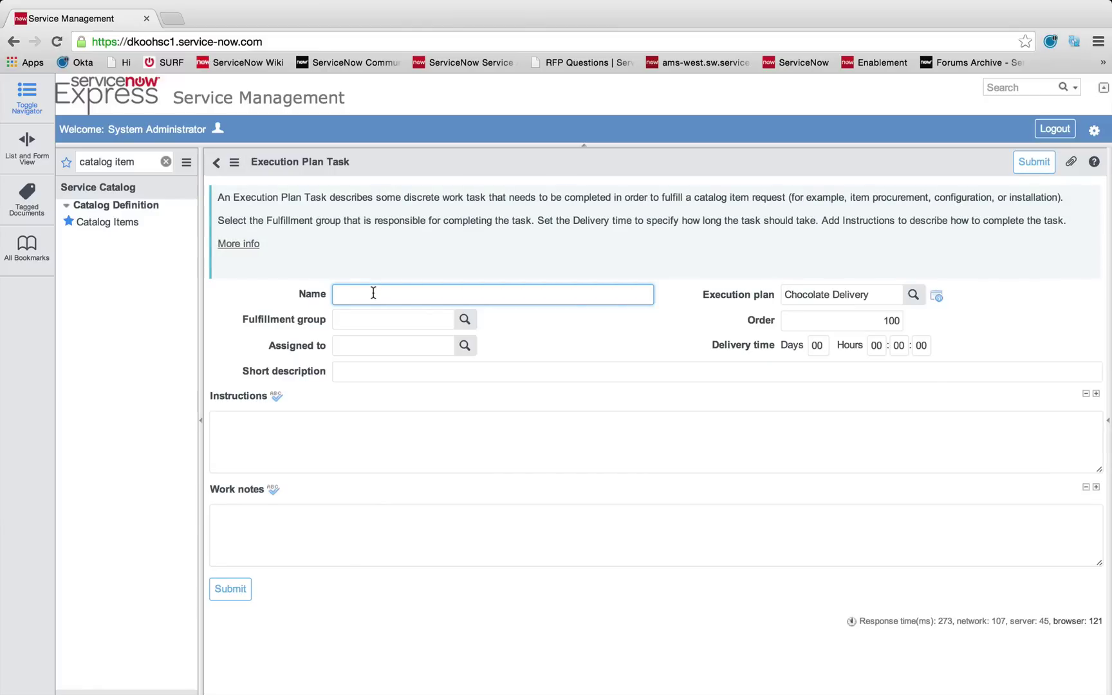
type("confirm vendor delivery")
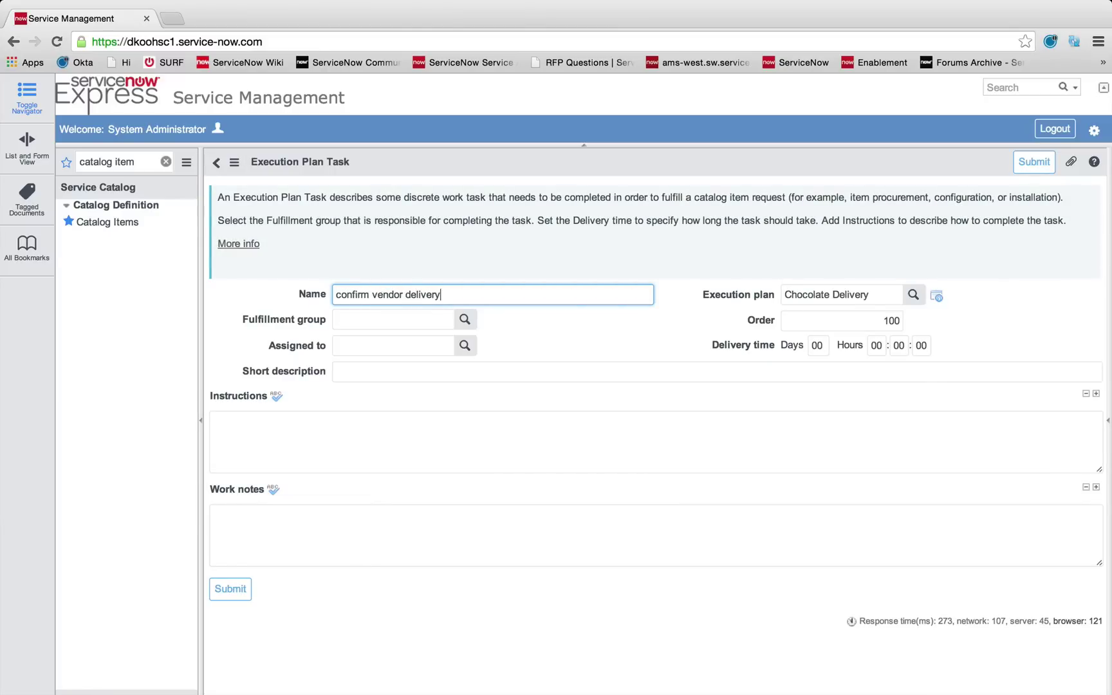
type(" to location")
left_click(353, 368)
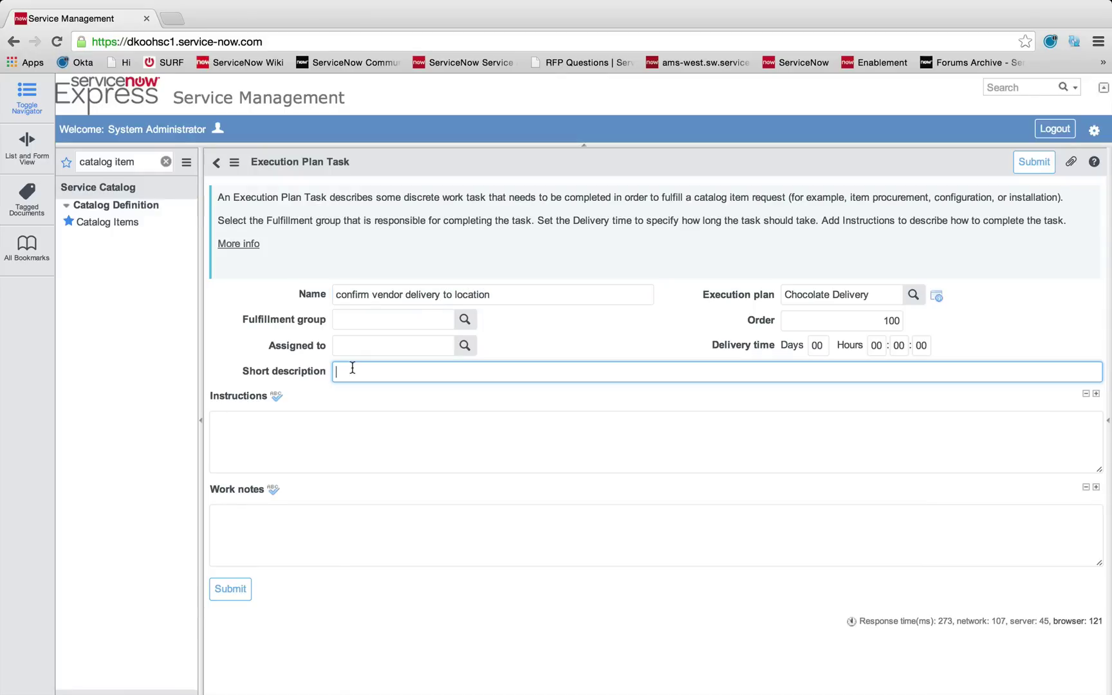
type("confirm vendor delivery")
left_click(322, 424)
type("con")
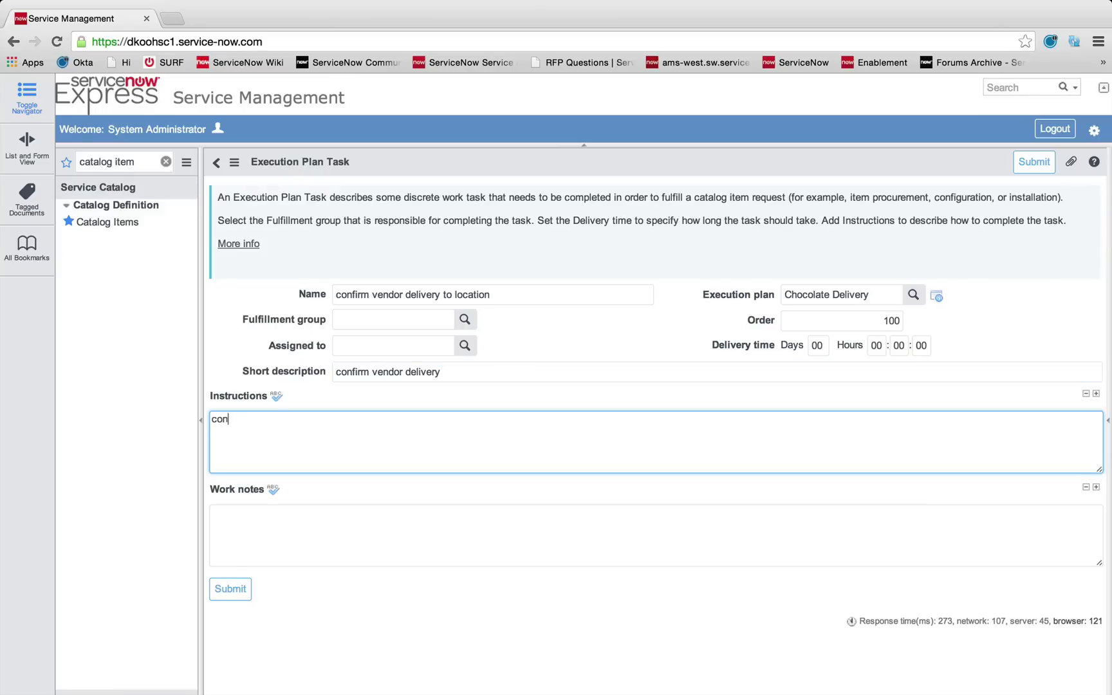
type("firm that vendor is shipping to proper address")
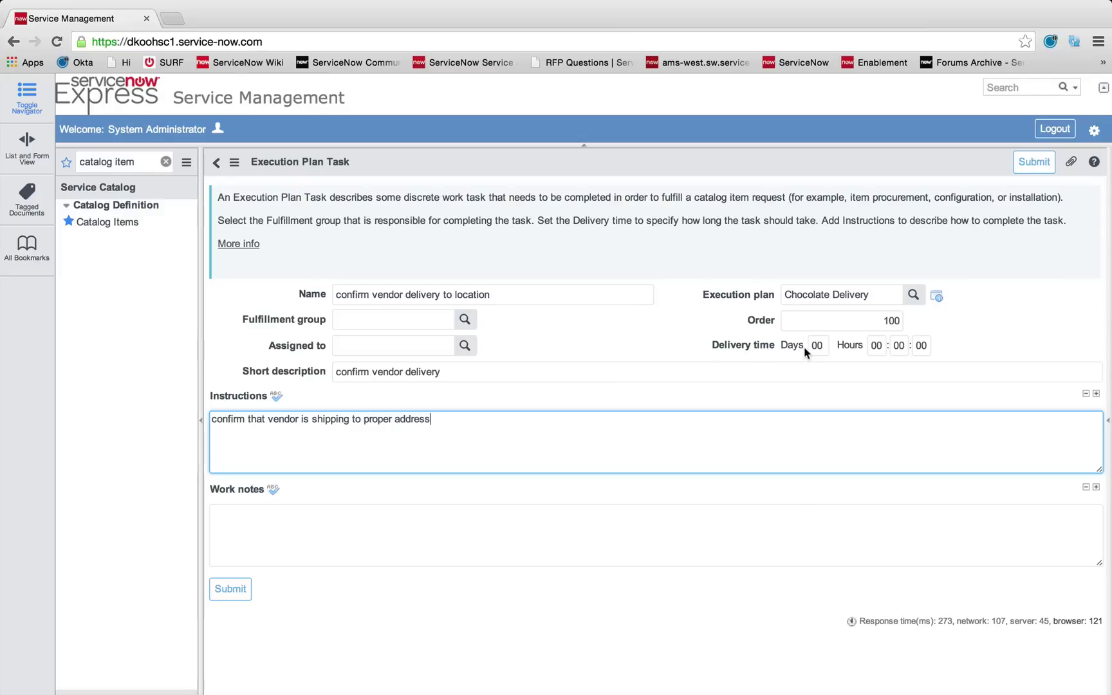
left_click(876, 346)
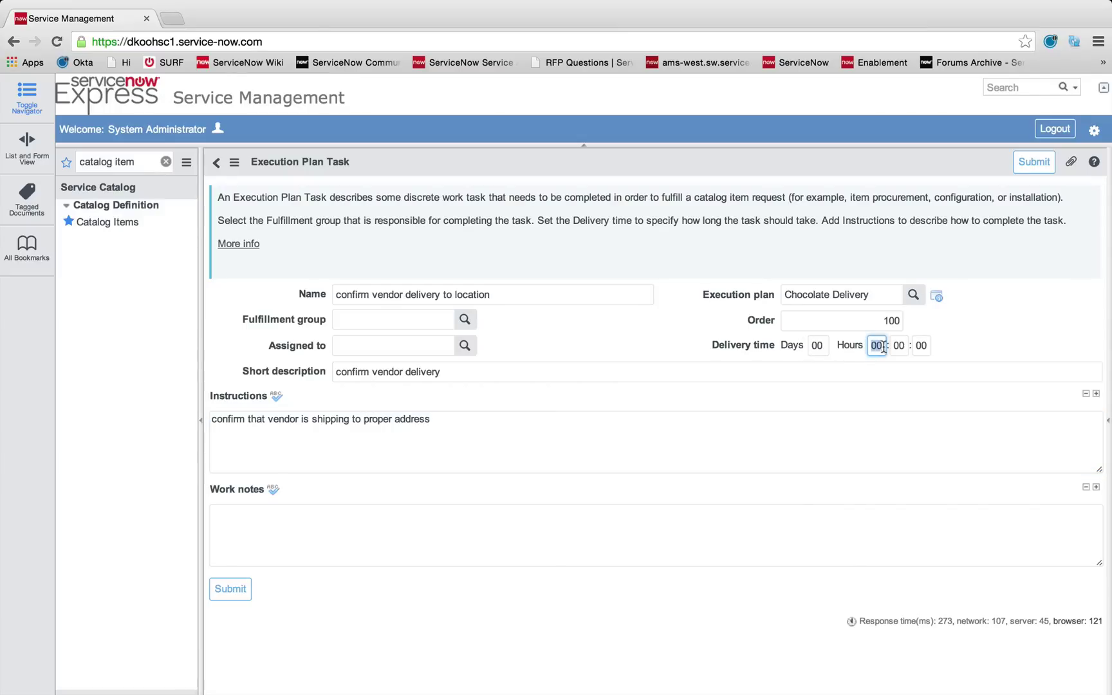
type("12")
double_click(883, 322)
type("200")
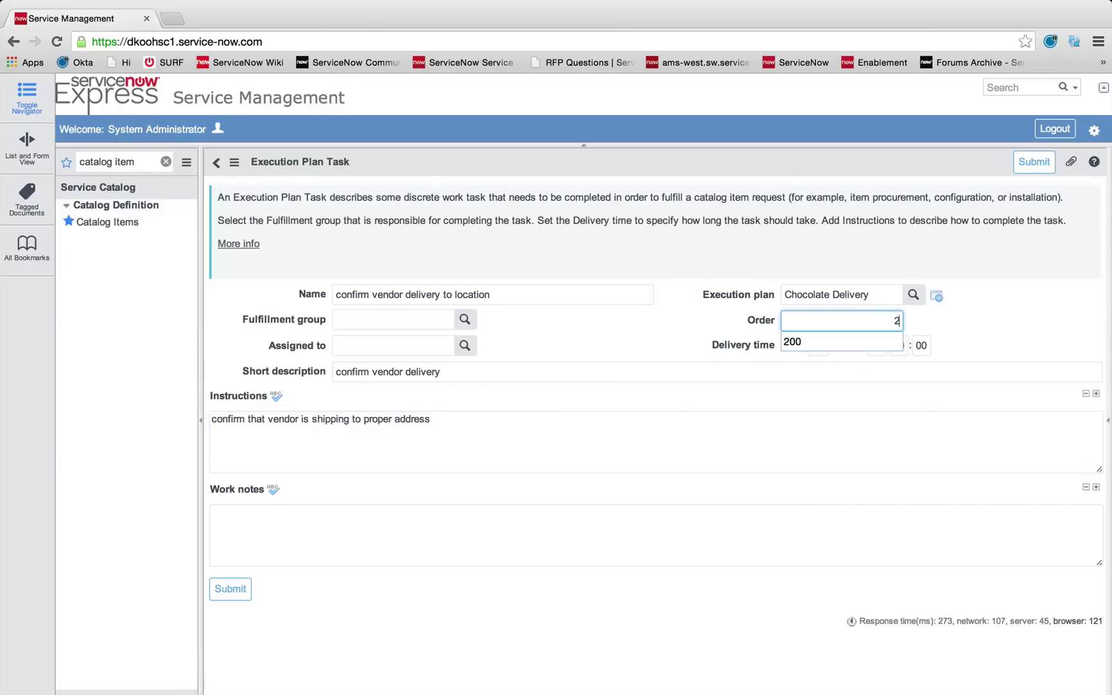
left_click(1029, 165)
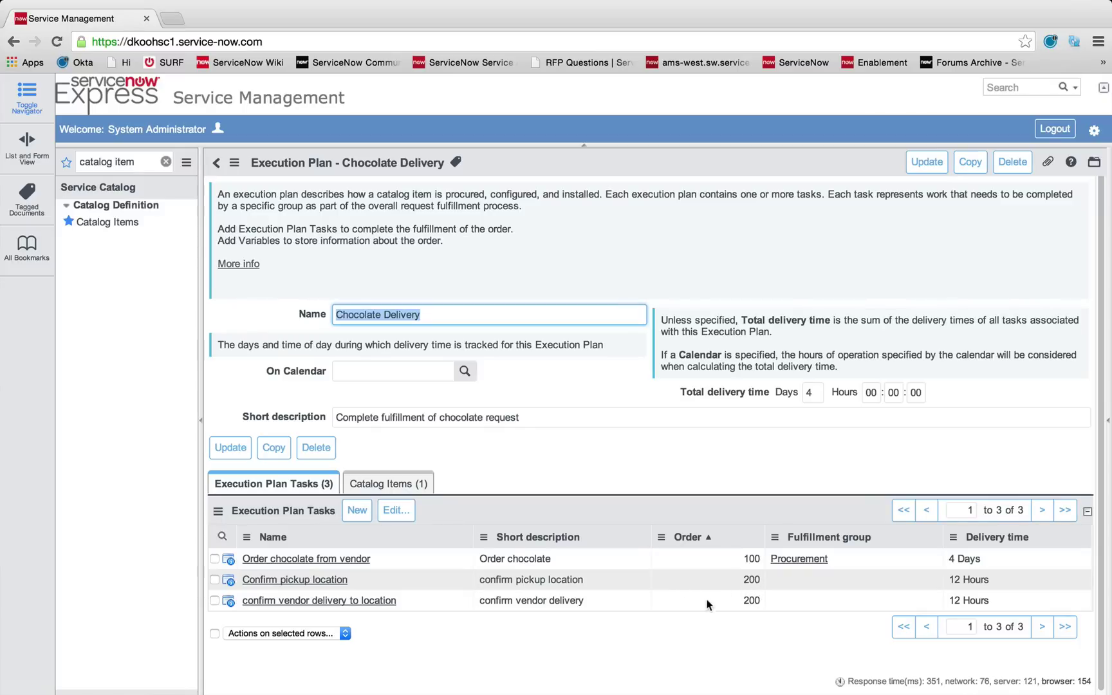
Add task 'delivery chocolate' with order 300, Field Services group and matching short description
left_click(357, 510)
left_click(869, 322)
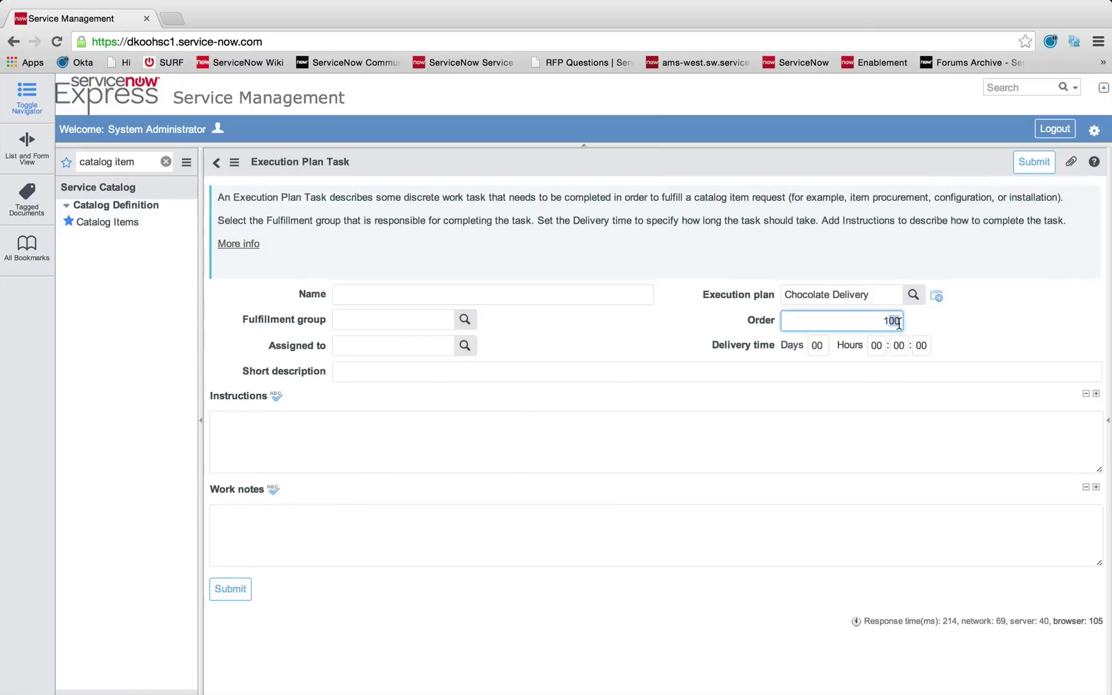
left_click_drag(872, 324, 900, 322)
type("300")
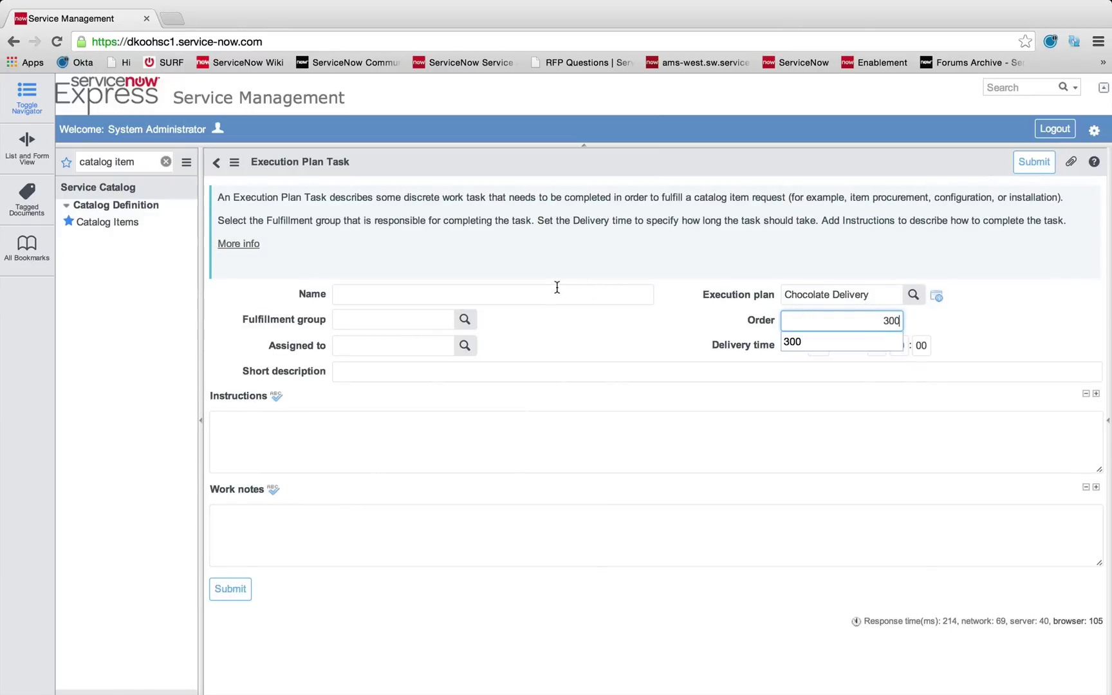
left_click(551, 293)
type("delivery chocolate")
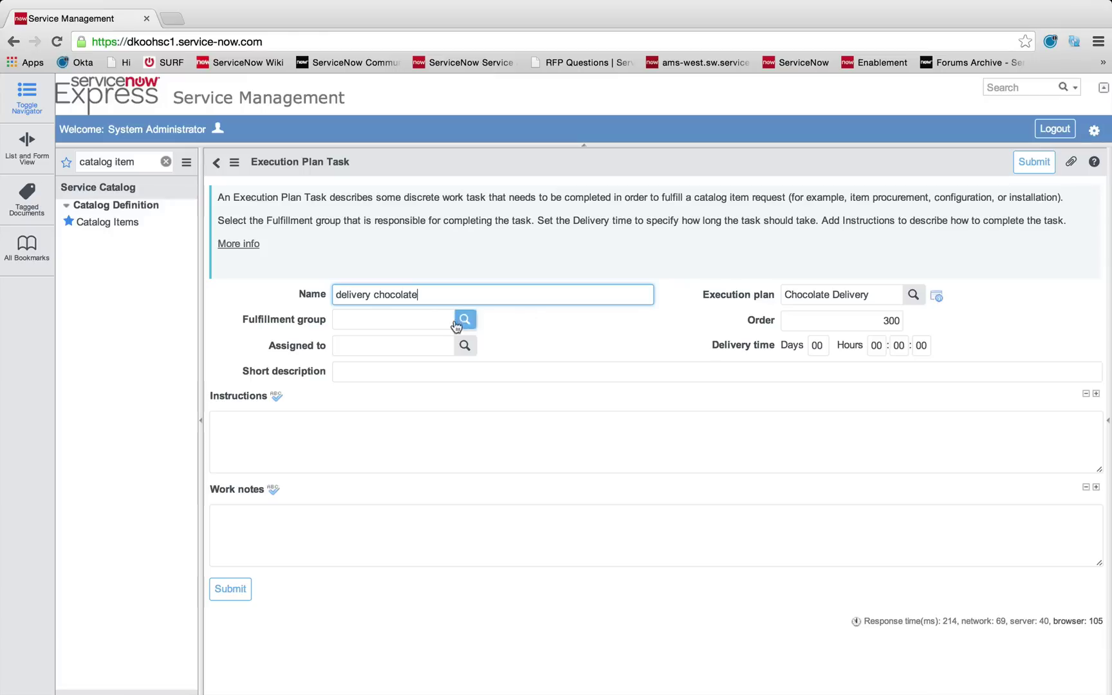
left_click(429, 318)
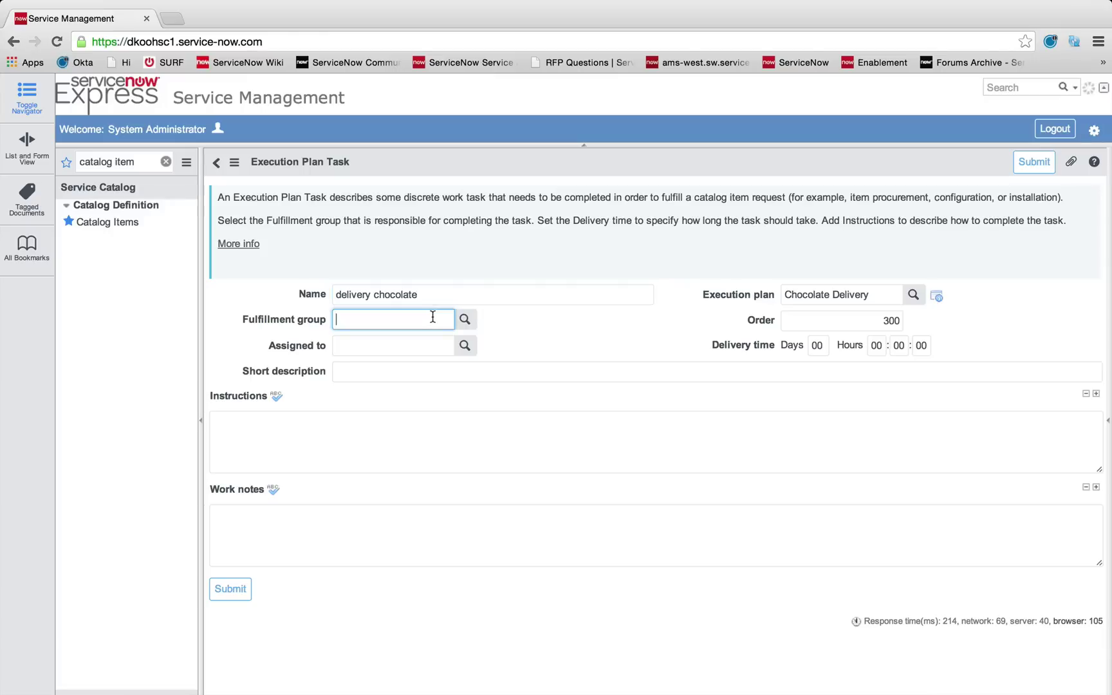
type("f")
left_click(396, 347)
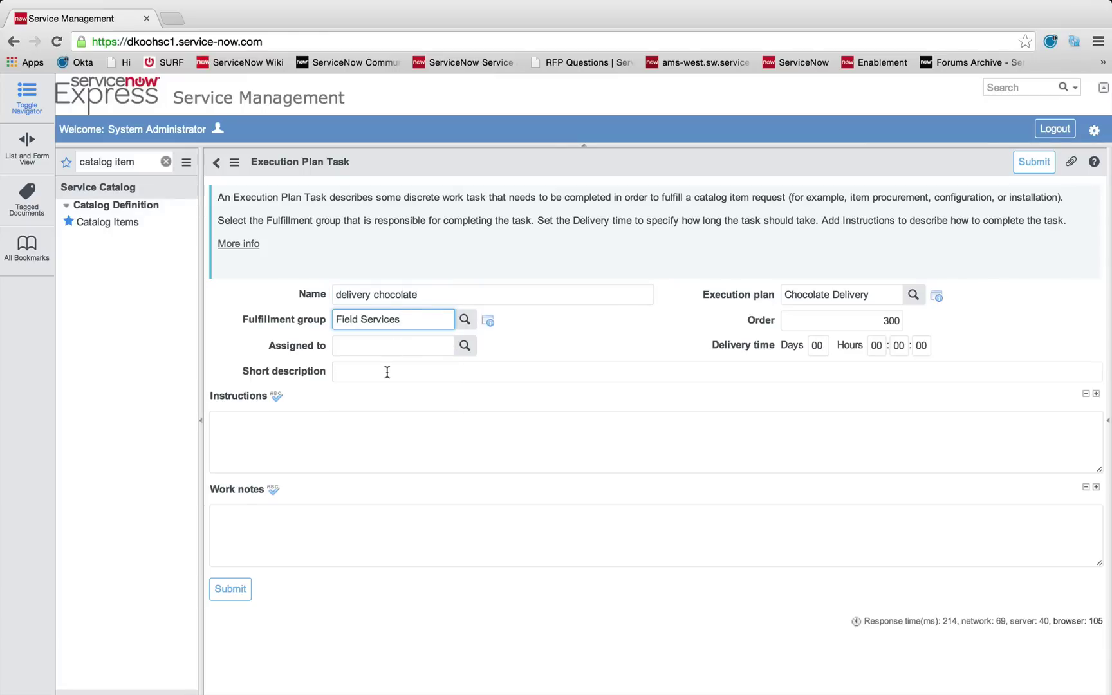
left_click(385, 374)
type("delivery chocolate")
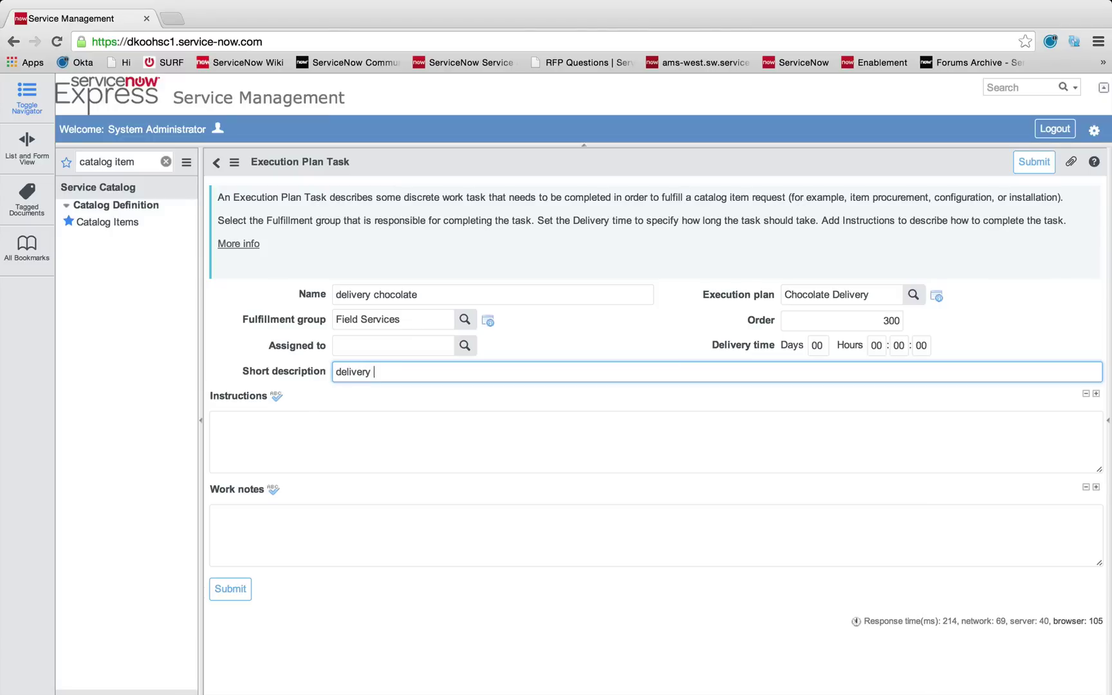
left_click(1034, 161)
scroll(796, 496, "down", 1)
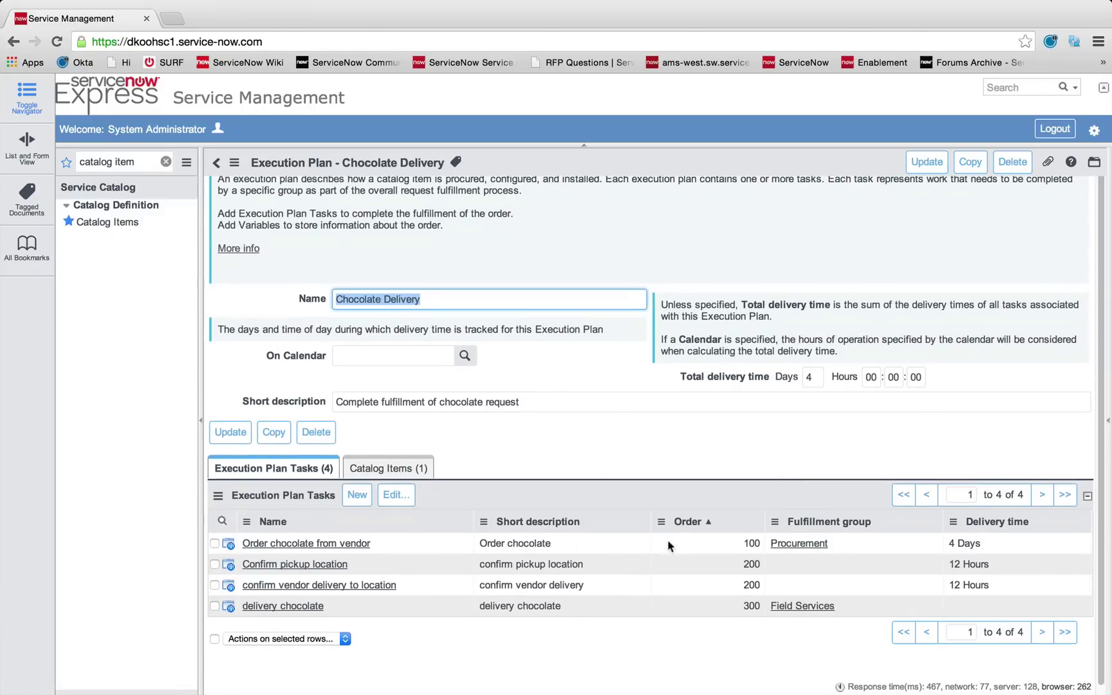
left_click(727, 562)
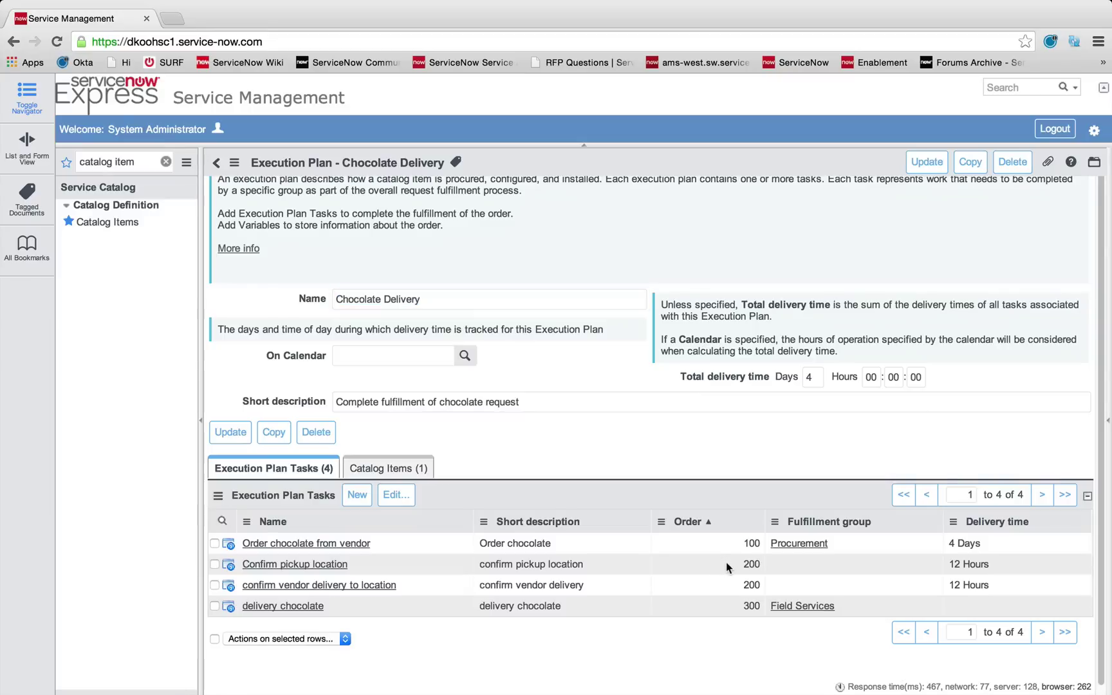
left_click(702, 592)
left_click(696, 605)
Update the Chocolate Delivery plan and review the Order Chocolate catalog item form
left_click(922, 168)
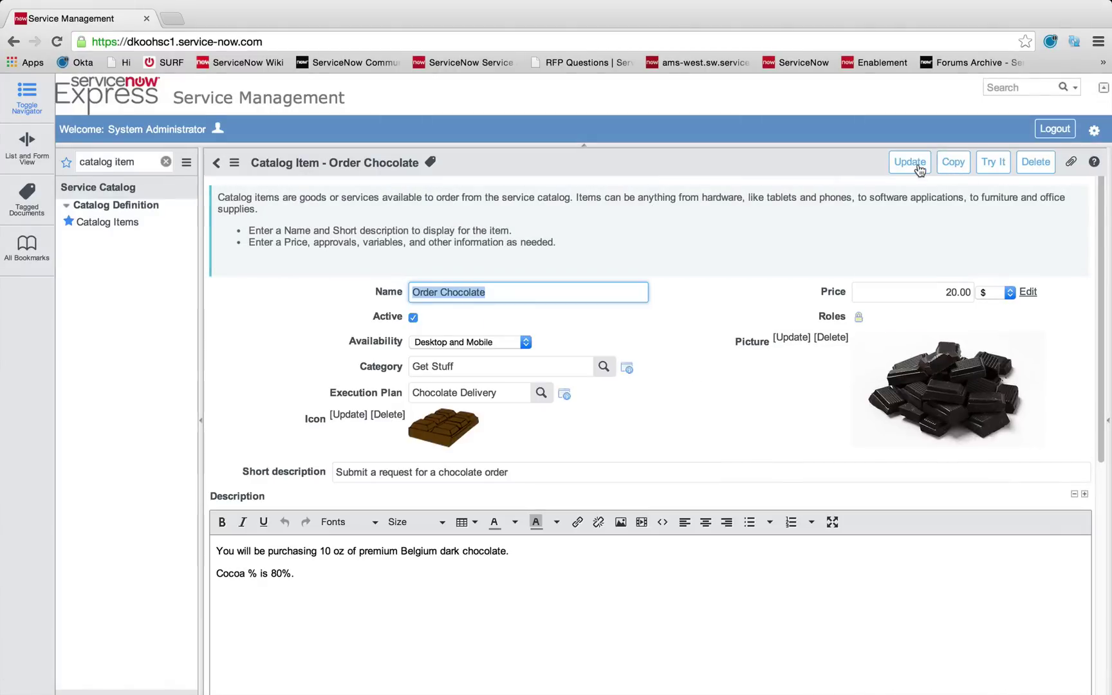
left_click(707, 392)
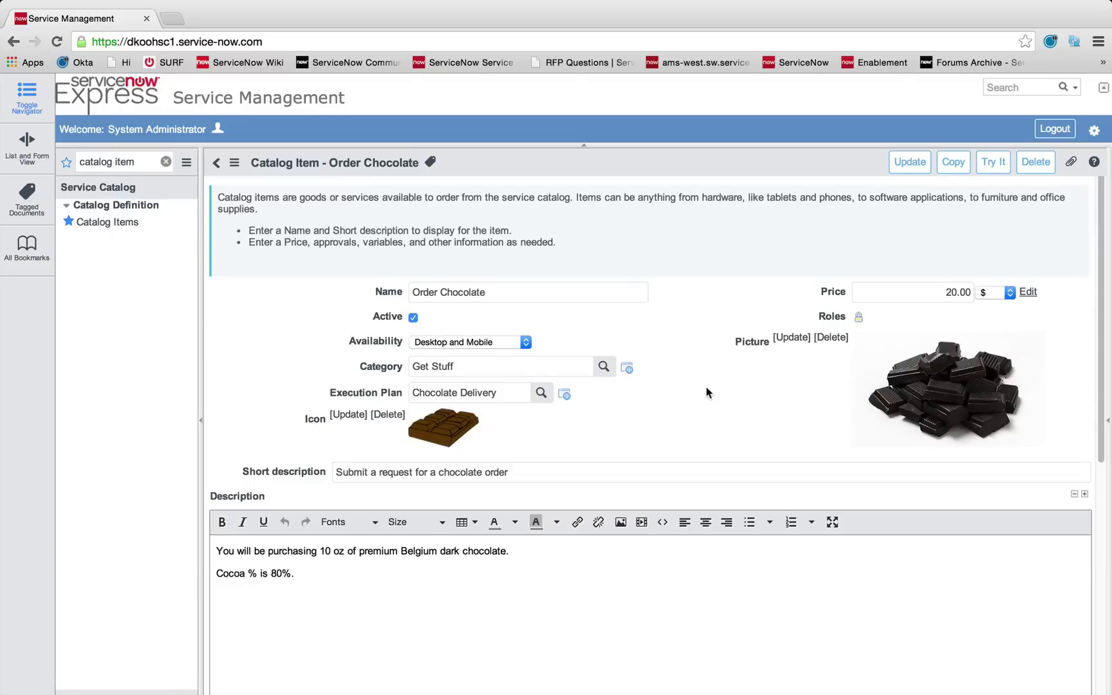
scroll(707, 387, "down", 6)
scroll(309, 528, "up", 1)
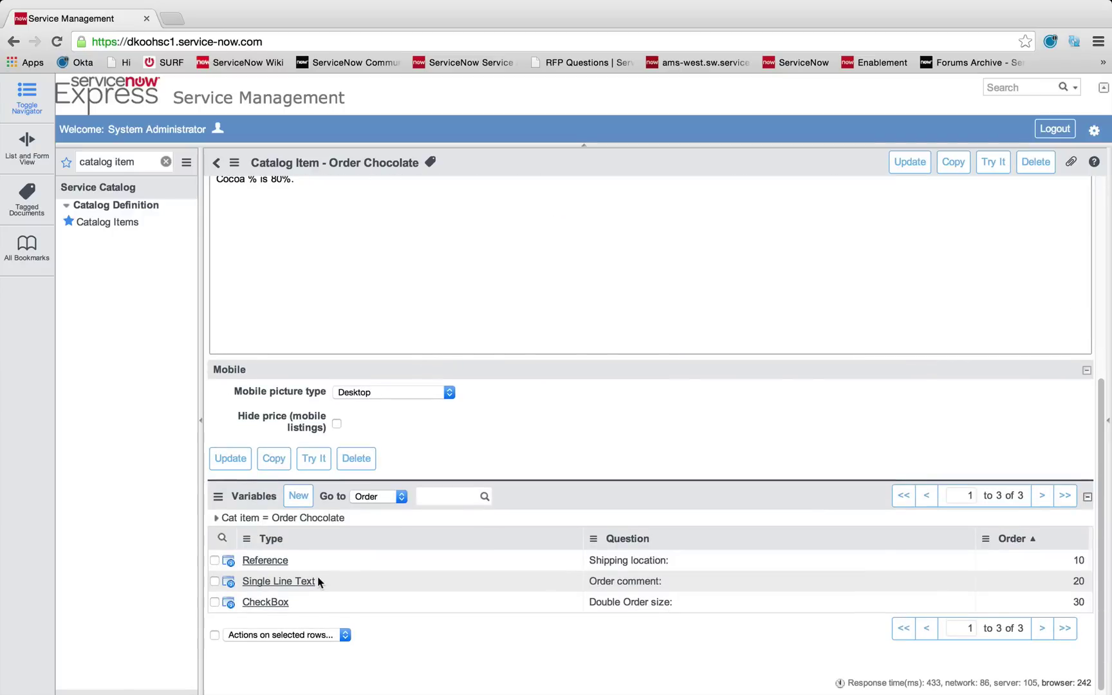
scroll(318, 581, "up", 6)
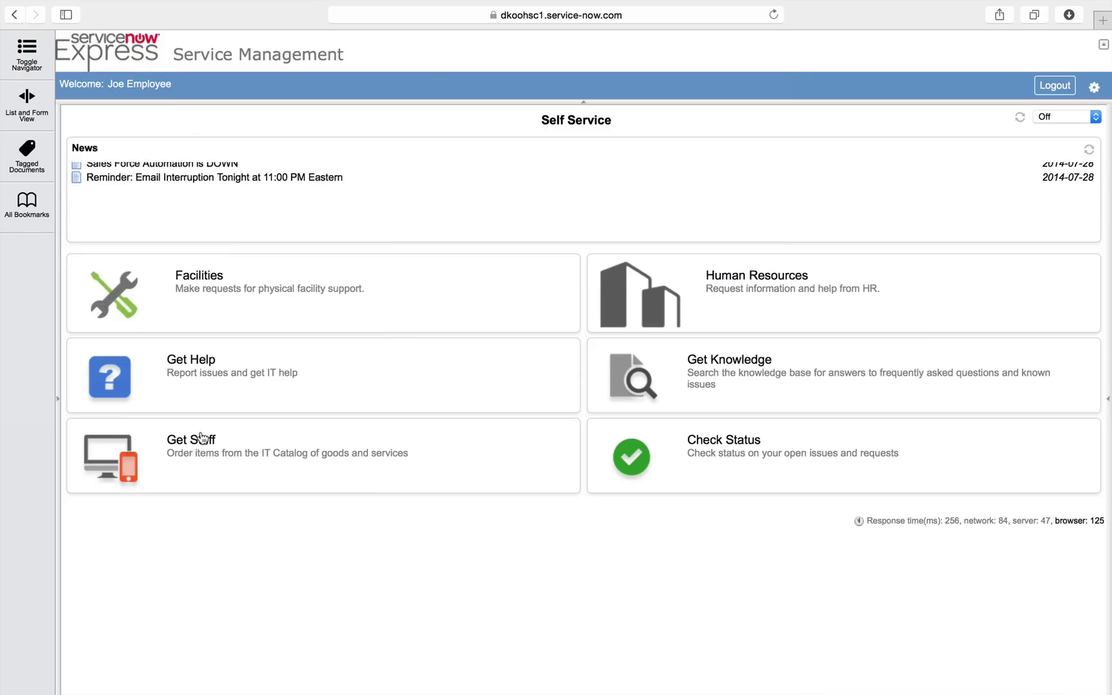
Browse Get Stuff, glance at Order Chocolate's details, and open the Order Chocolate item
left_click(201, 440)
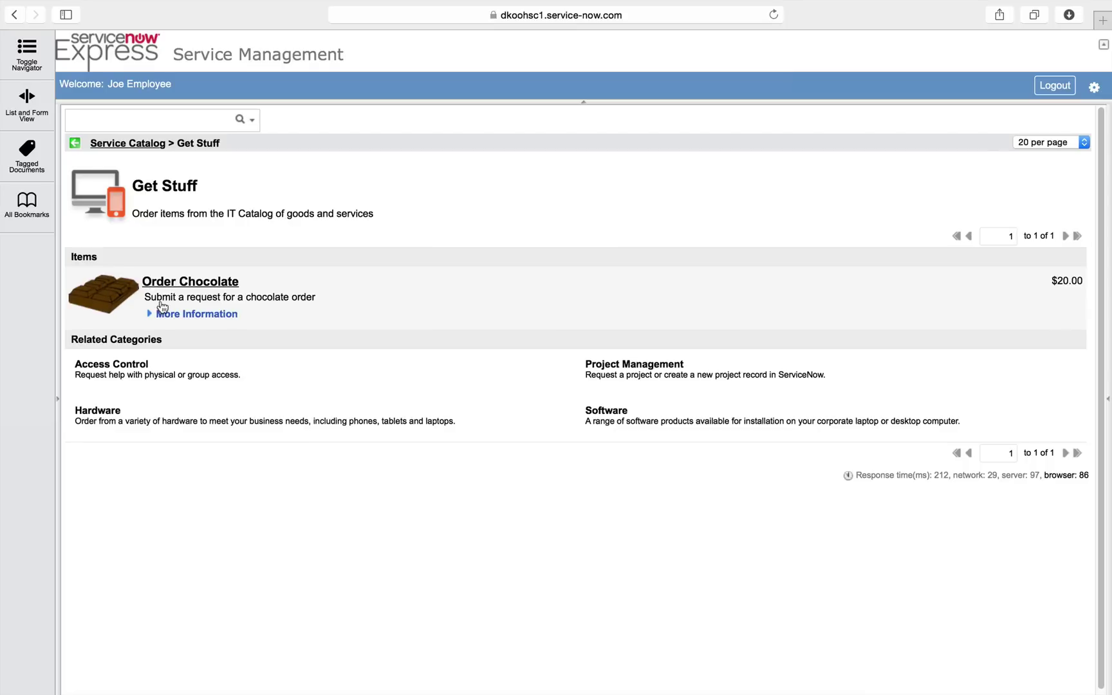
left_click(216, 316)
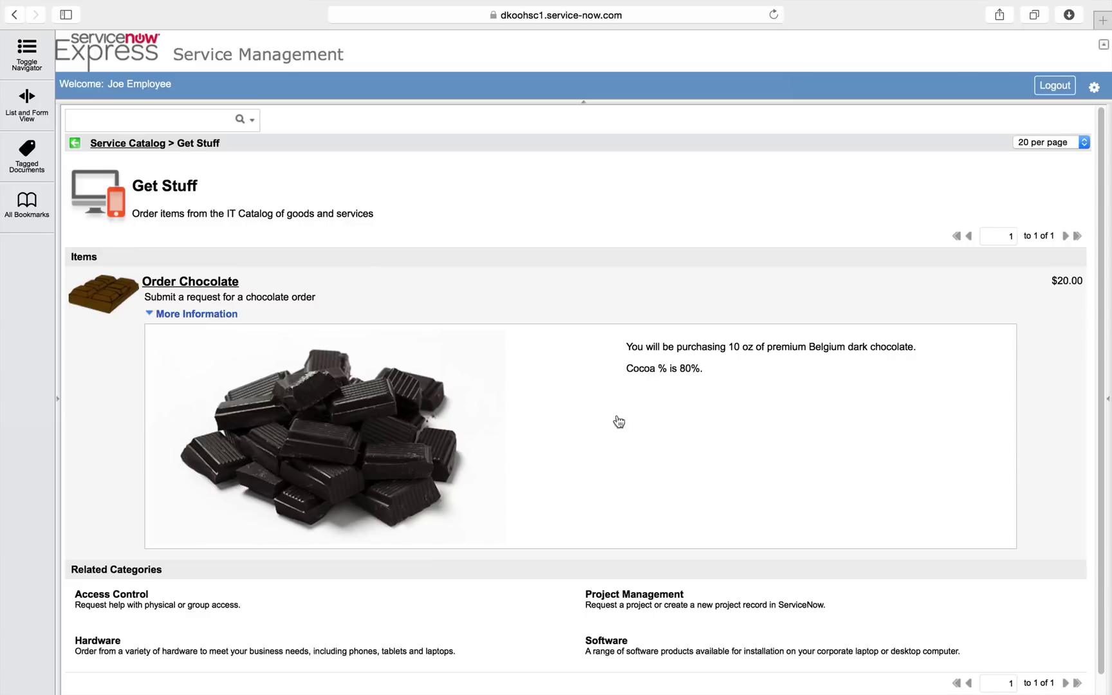
left_click(175, 315)
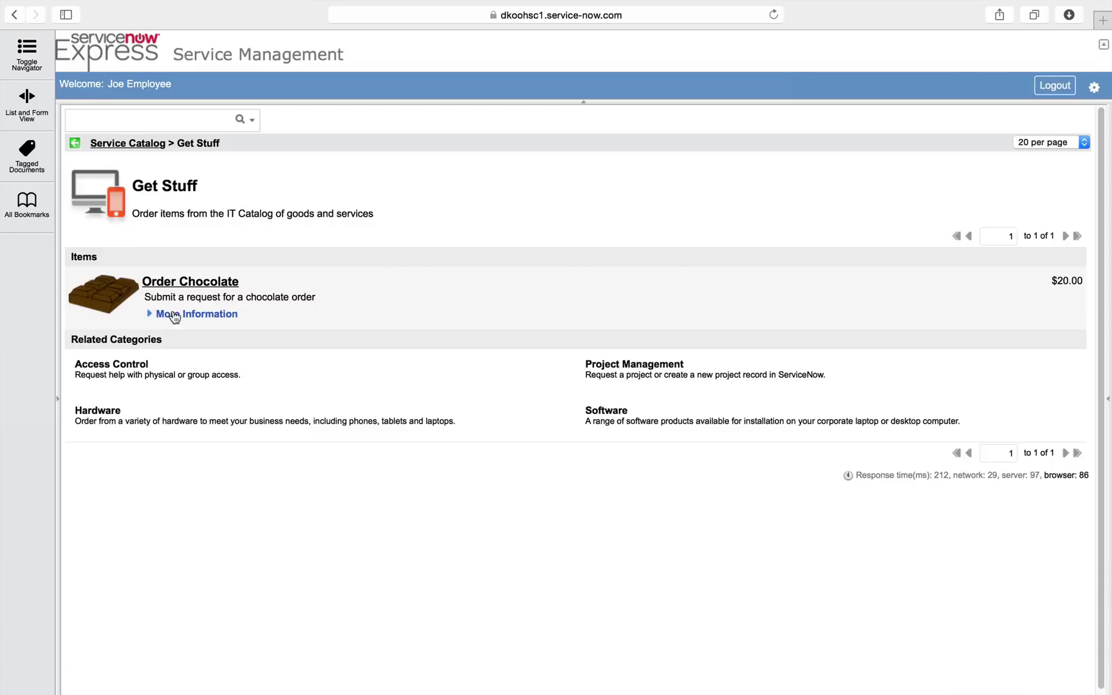
left_click(188, 283)
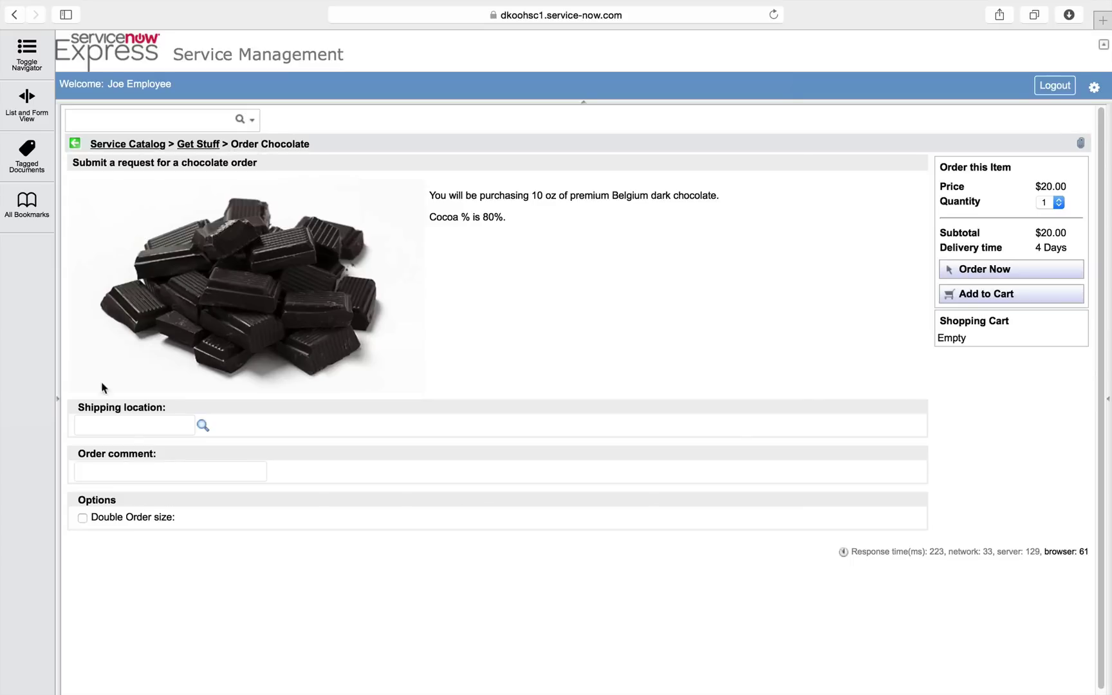
Fill in a shipping location, comment 'please gift wrap', and enable Double Order size for $35.00
left_click(132, 428)
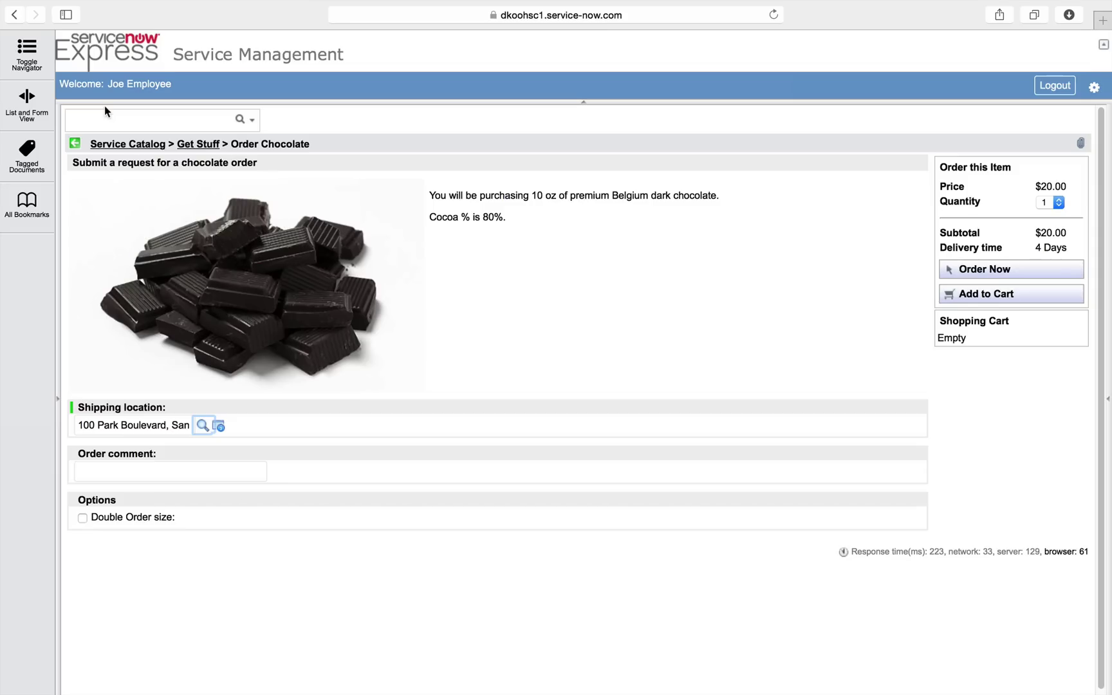
left_click(166, 470)
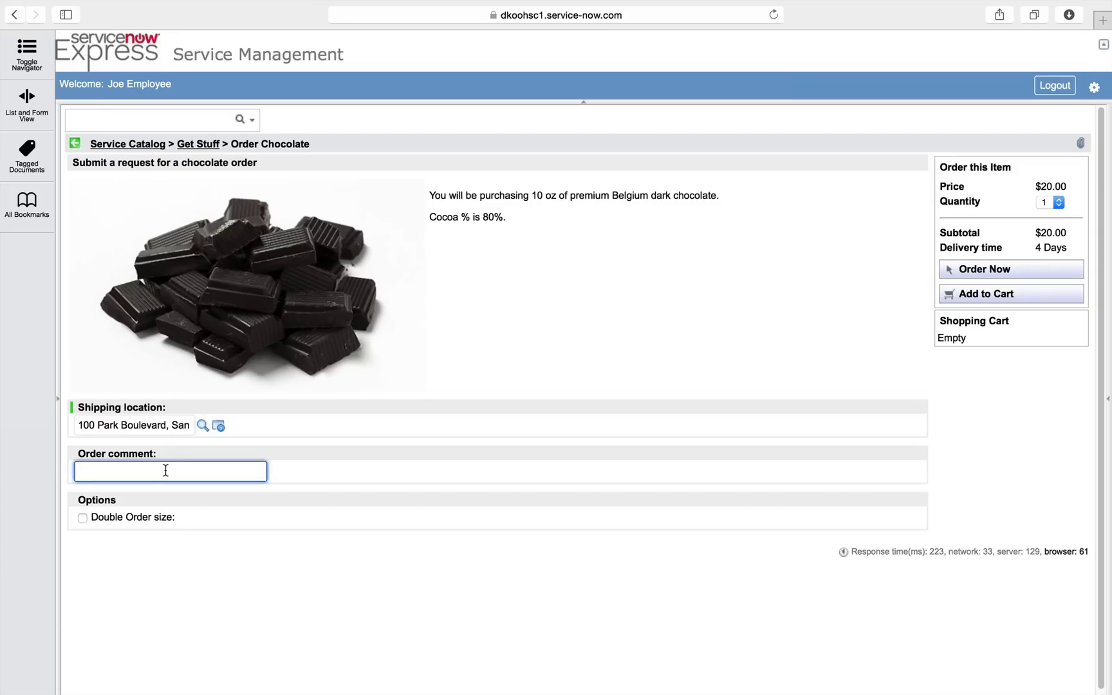
type("please gift wrap")
left_click(156, 517)
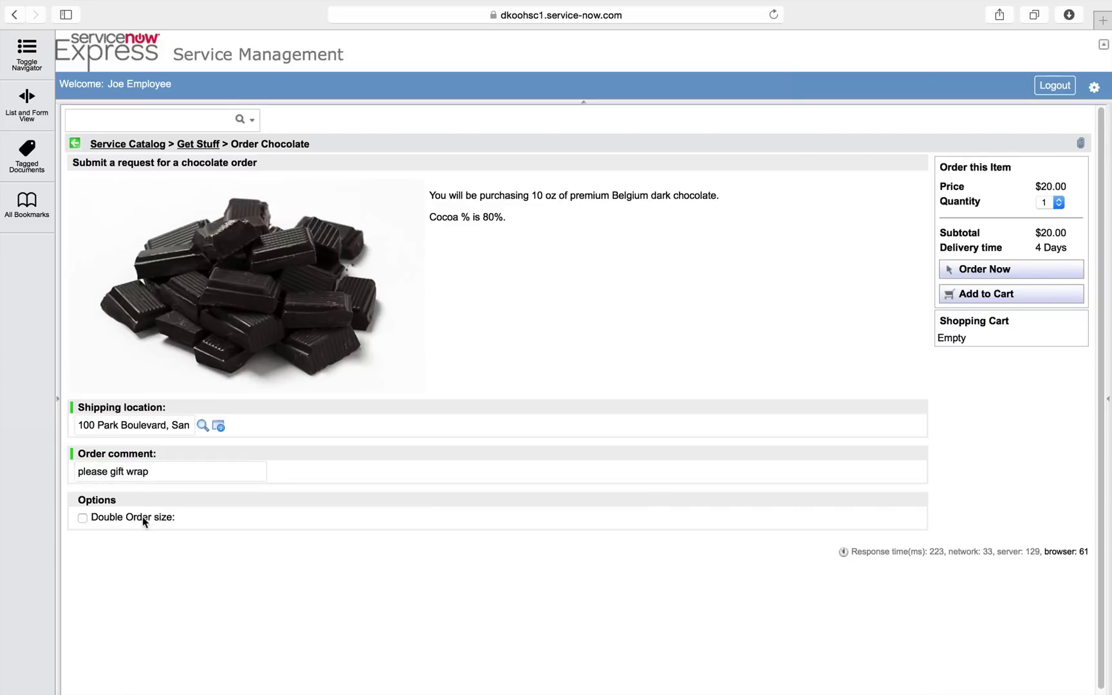
left_click(142, 517)
left_click_drag(1034, 184, 1055, 186)
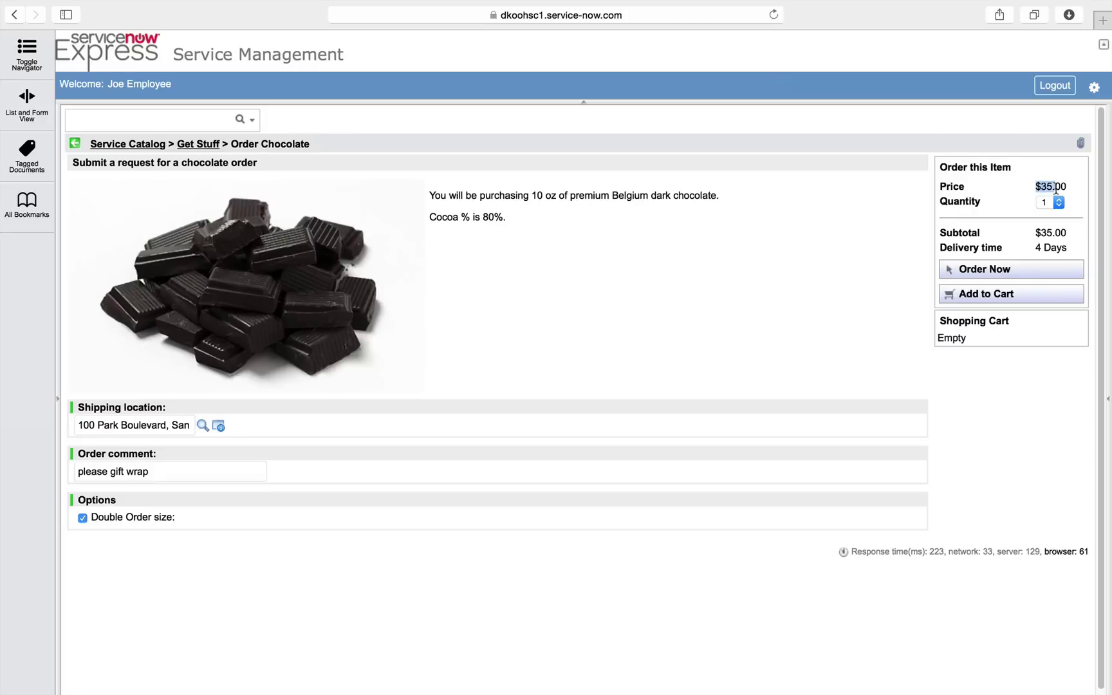
left_click(141, 518)
left_click(141, 518)
Place the order and expand its stages: approval plus the four pending chocolate tasks
left_click(1002, 274)
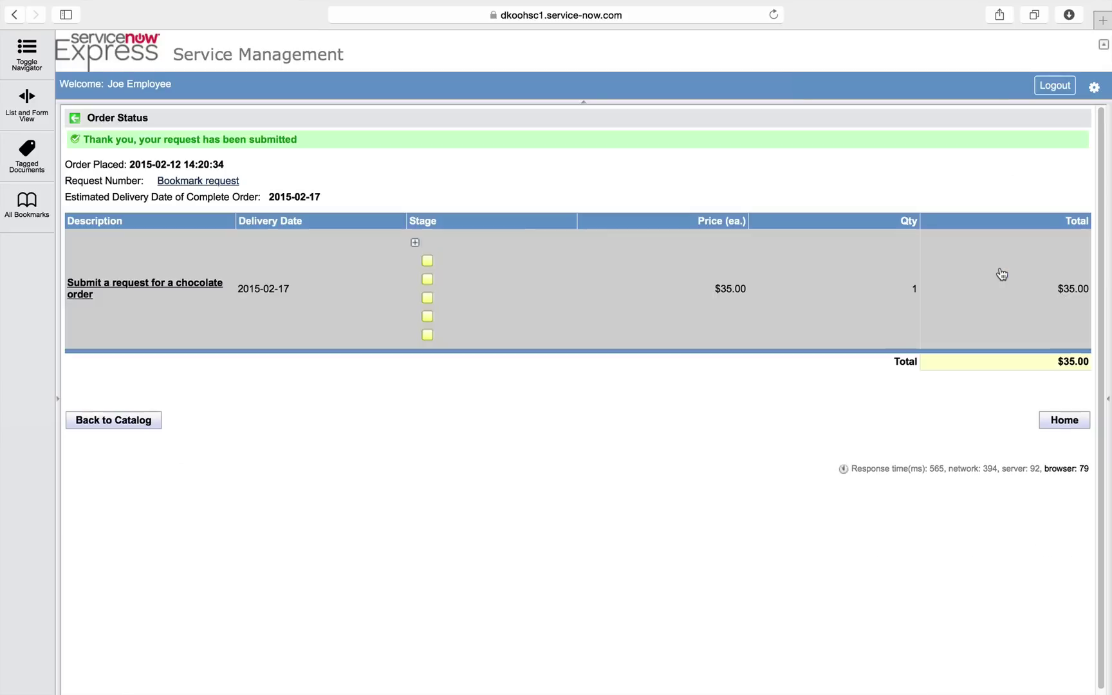
left_click(413, 245)
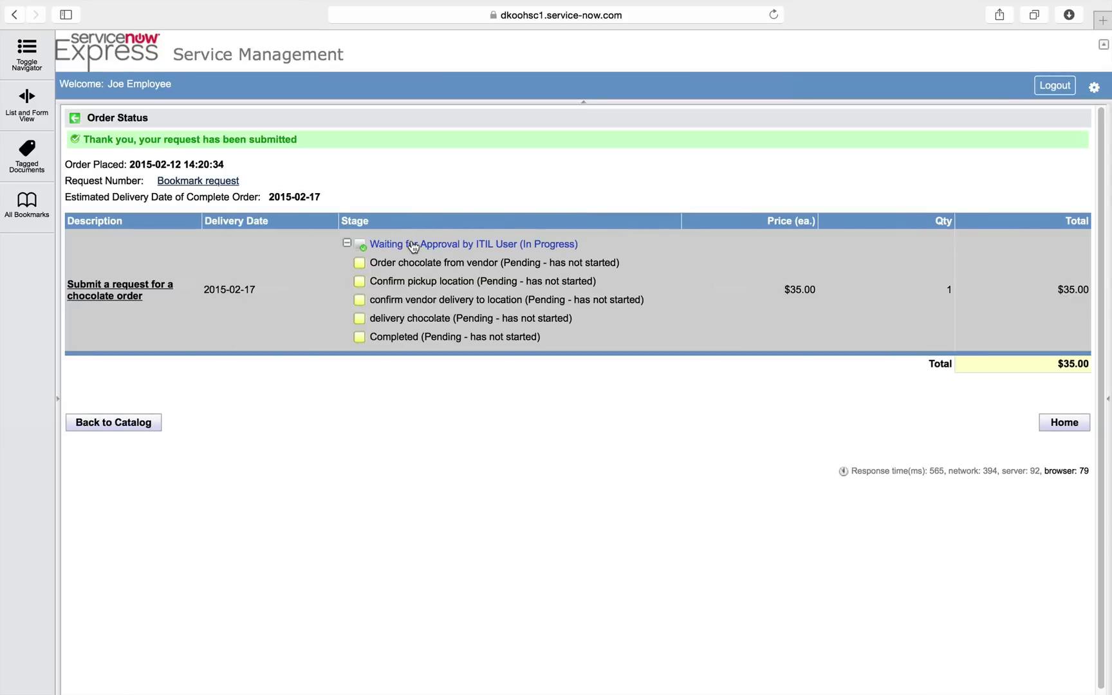
left_click_drag(543, 234, 561, 239)
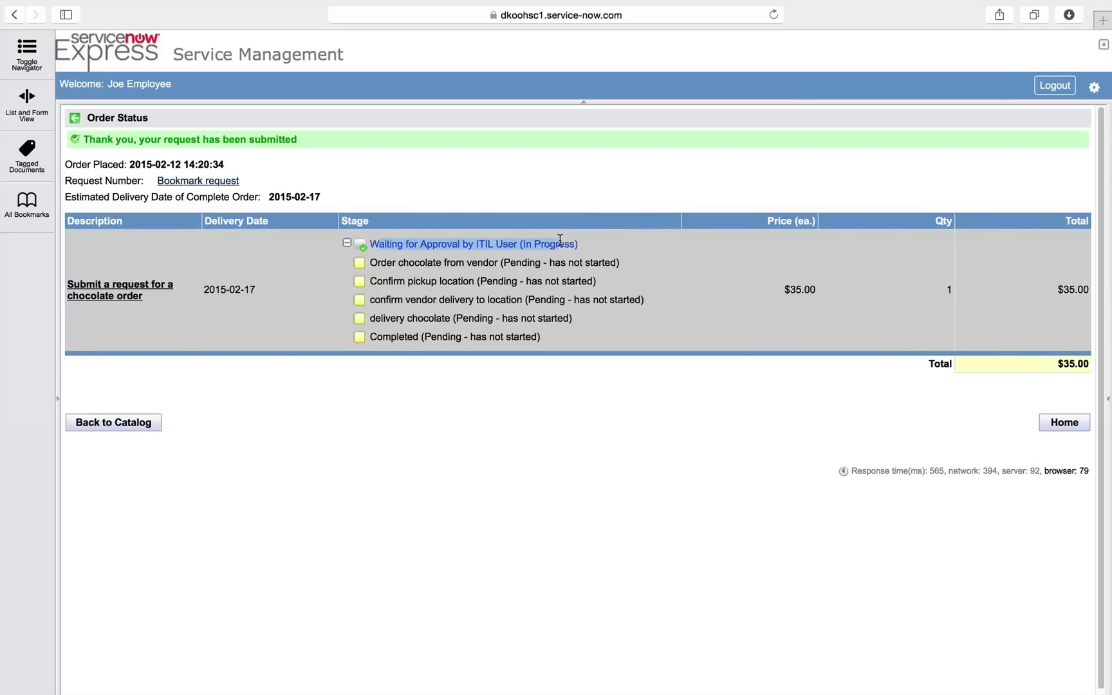
left_click(401, 264)
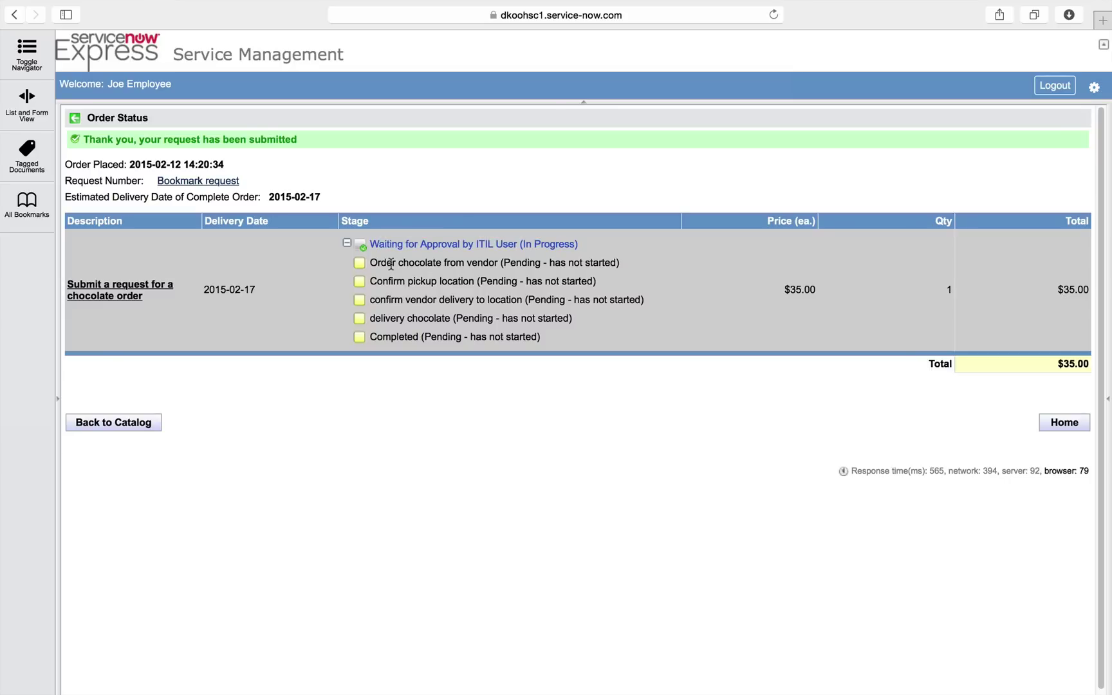
left_click_drag(391, 264, 454, 319)
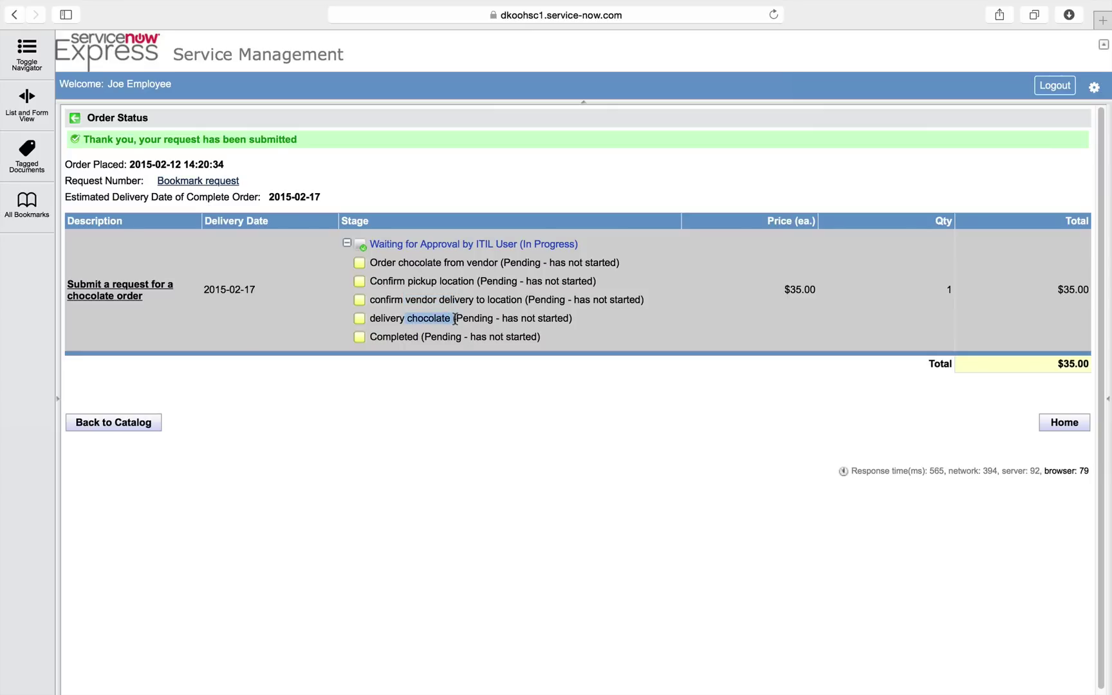